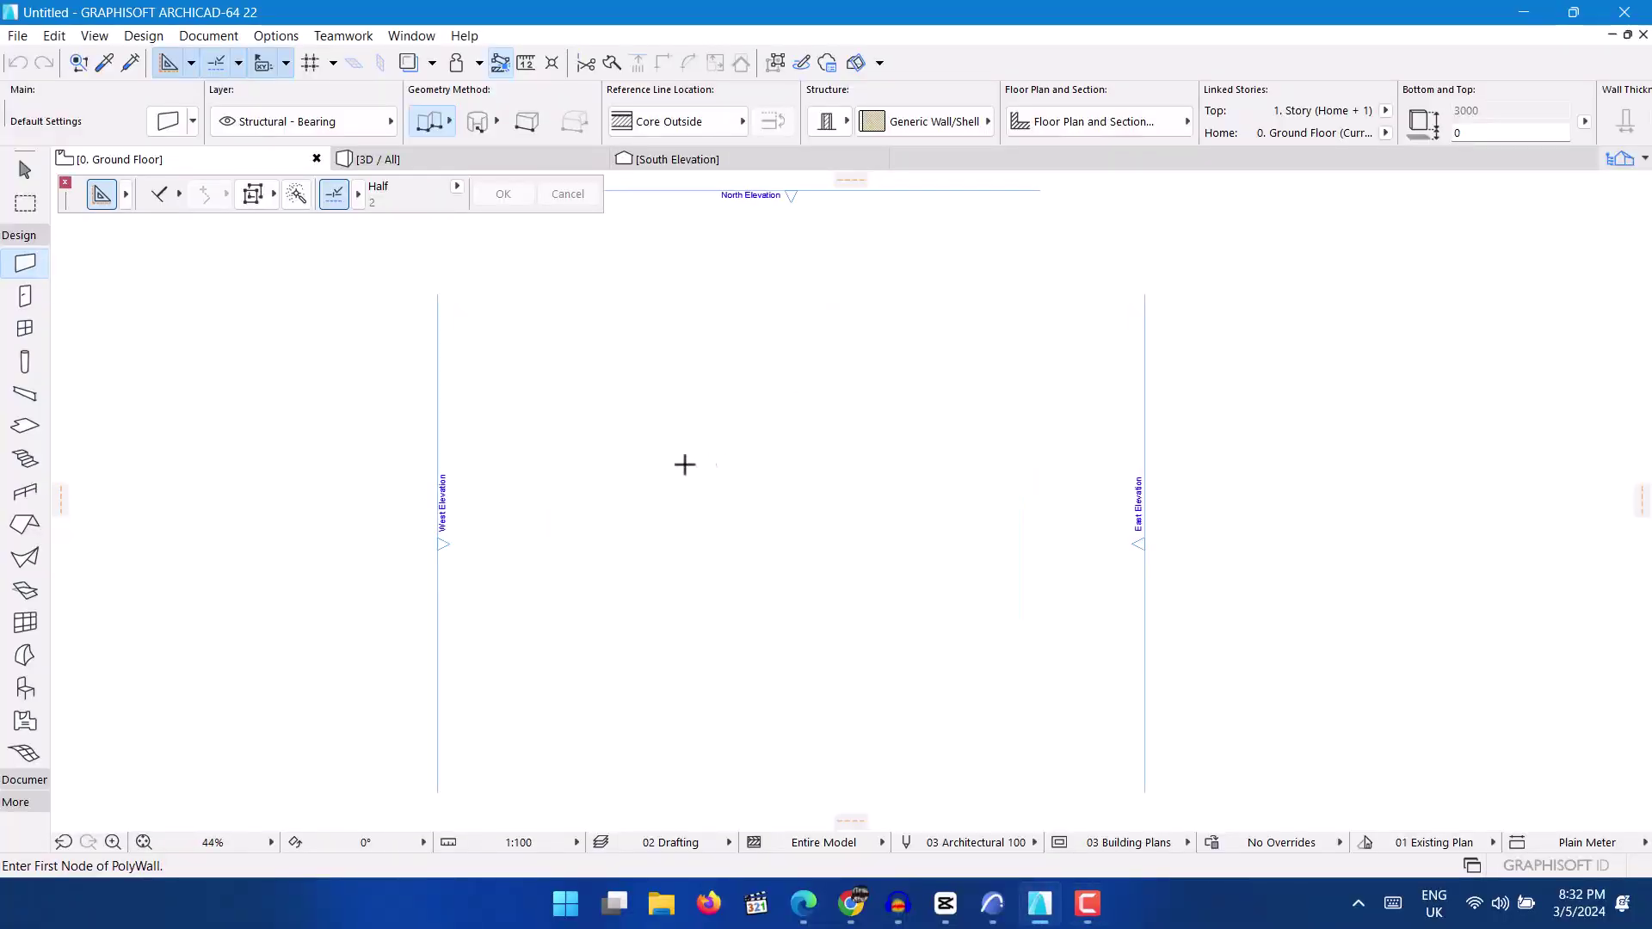
# Draw a straight horizontal wall across the ground floor plan, then pick the Door tool.
pyautogui.click(554, 426)
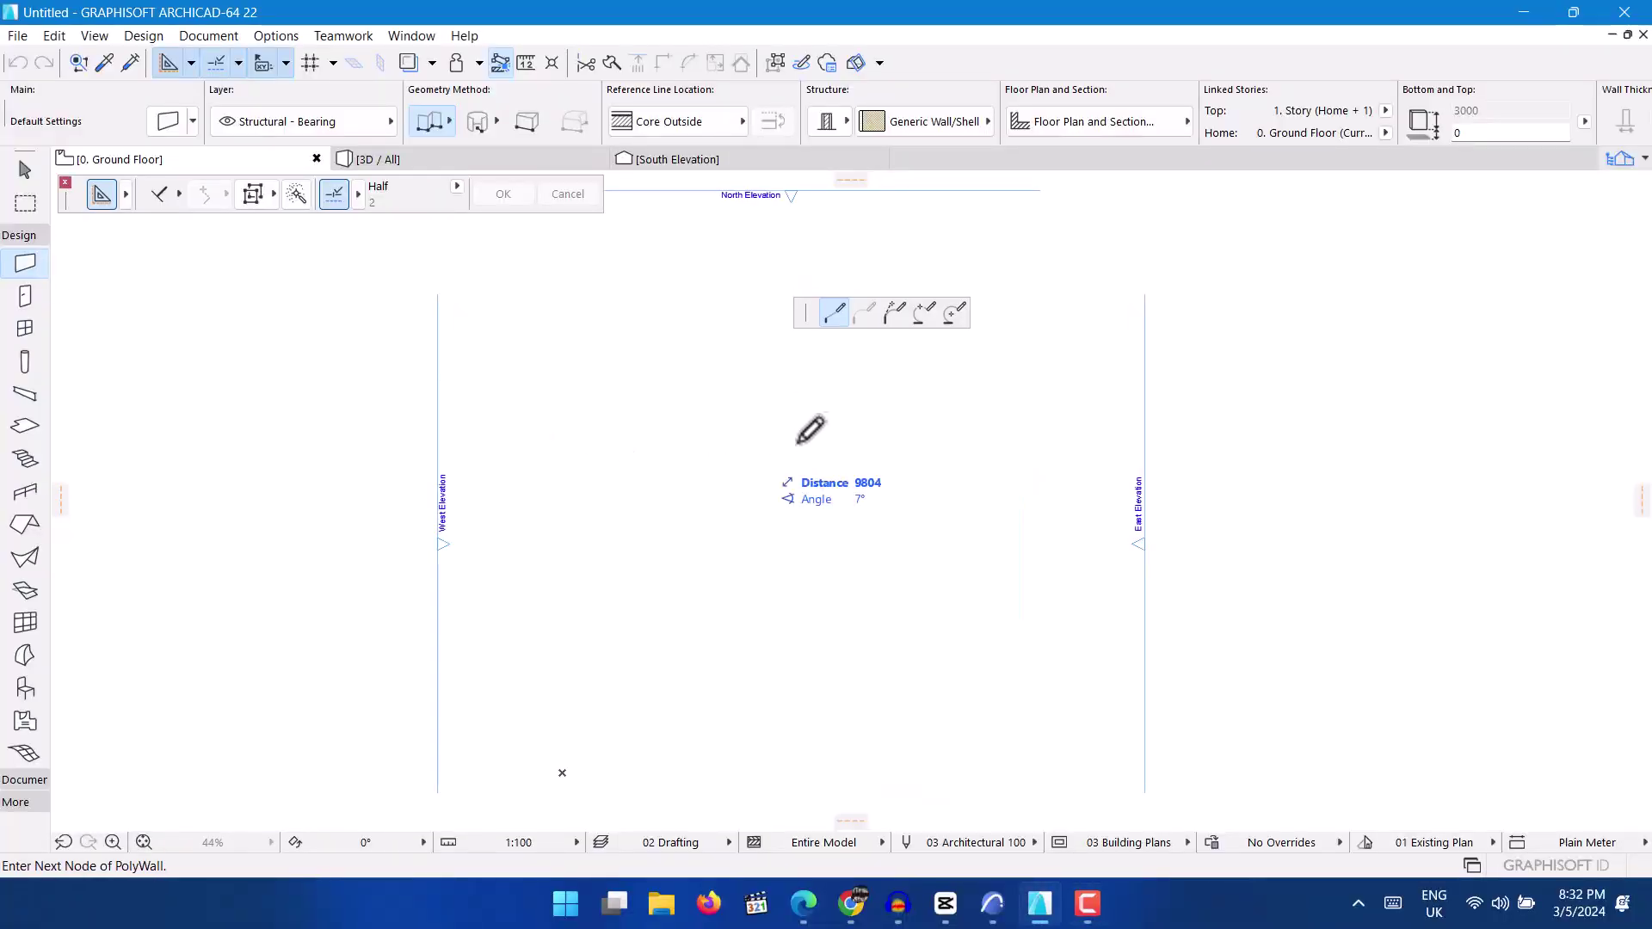
pyautogui.doubleClick(876, 424)
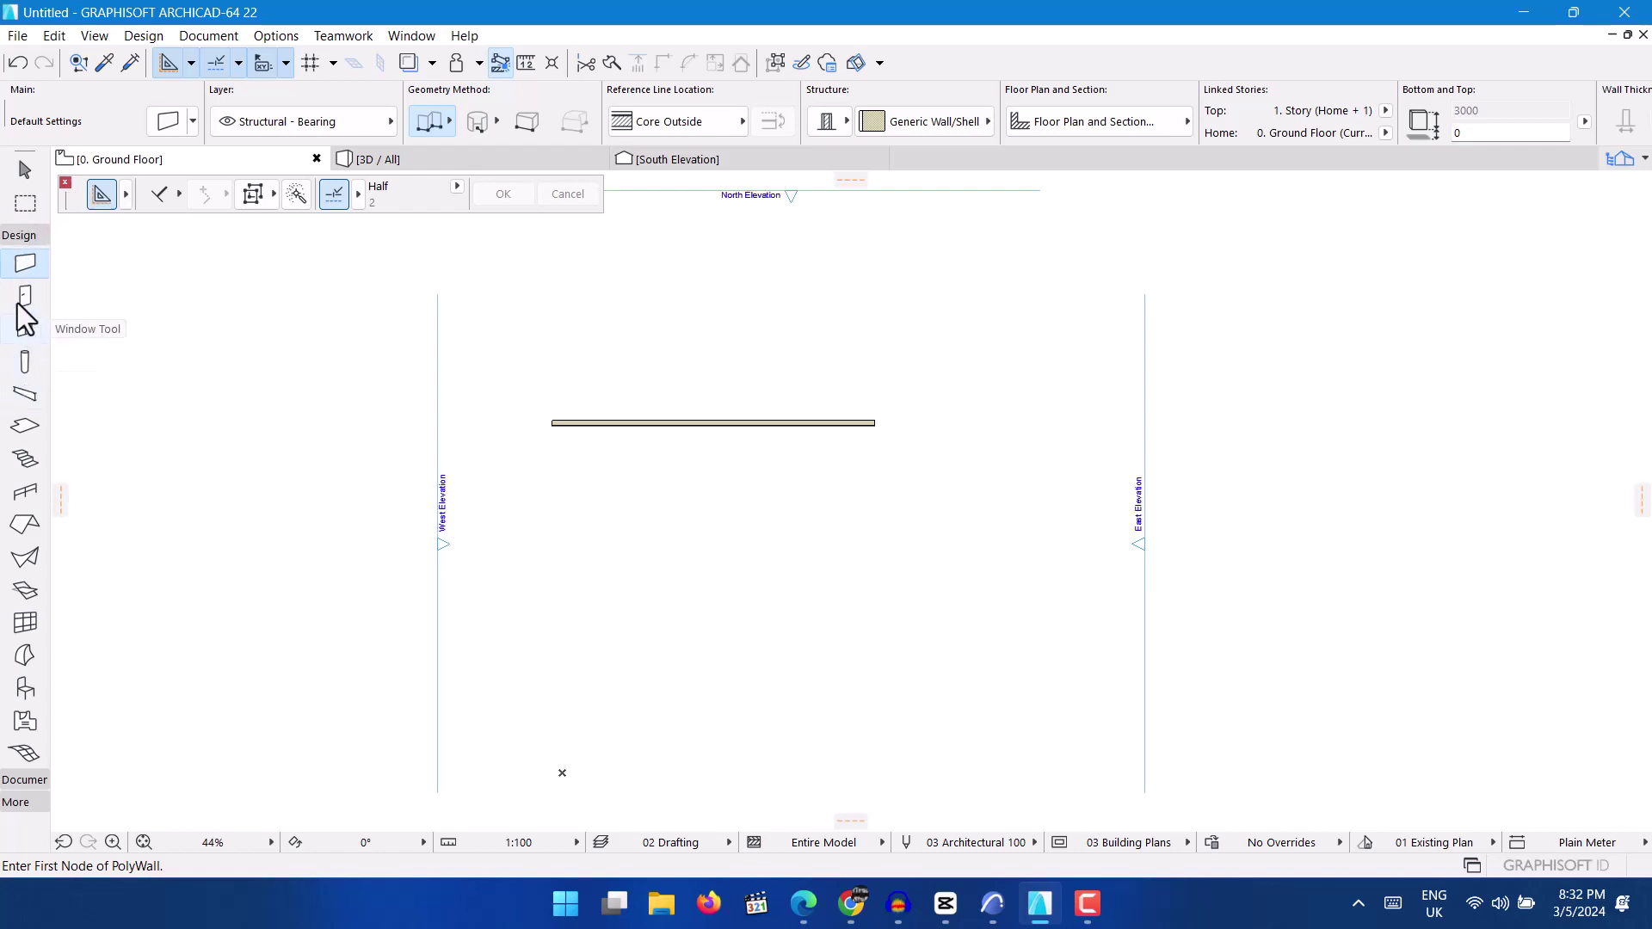
pyautogui.click(15, 295)
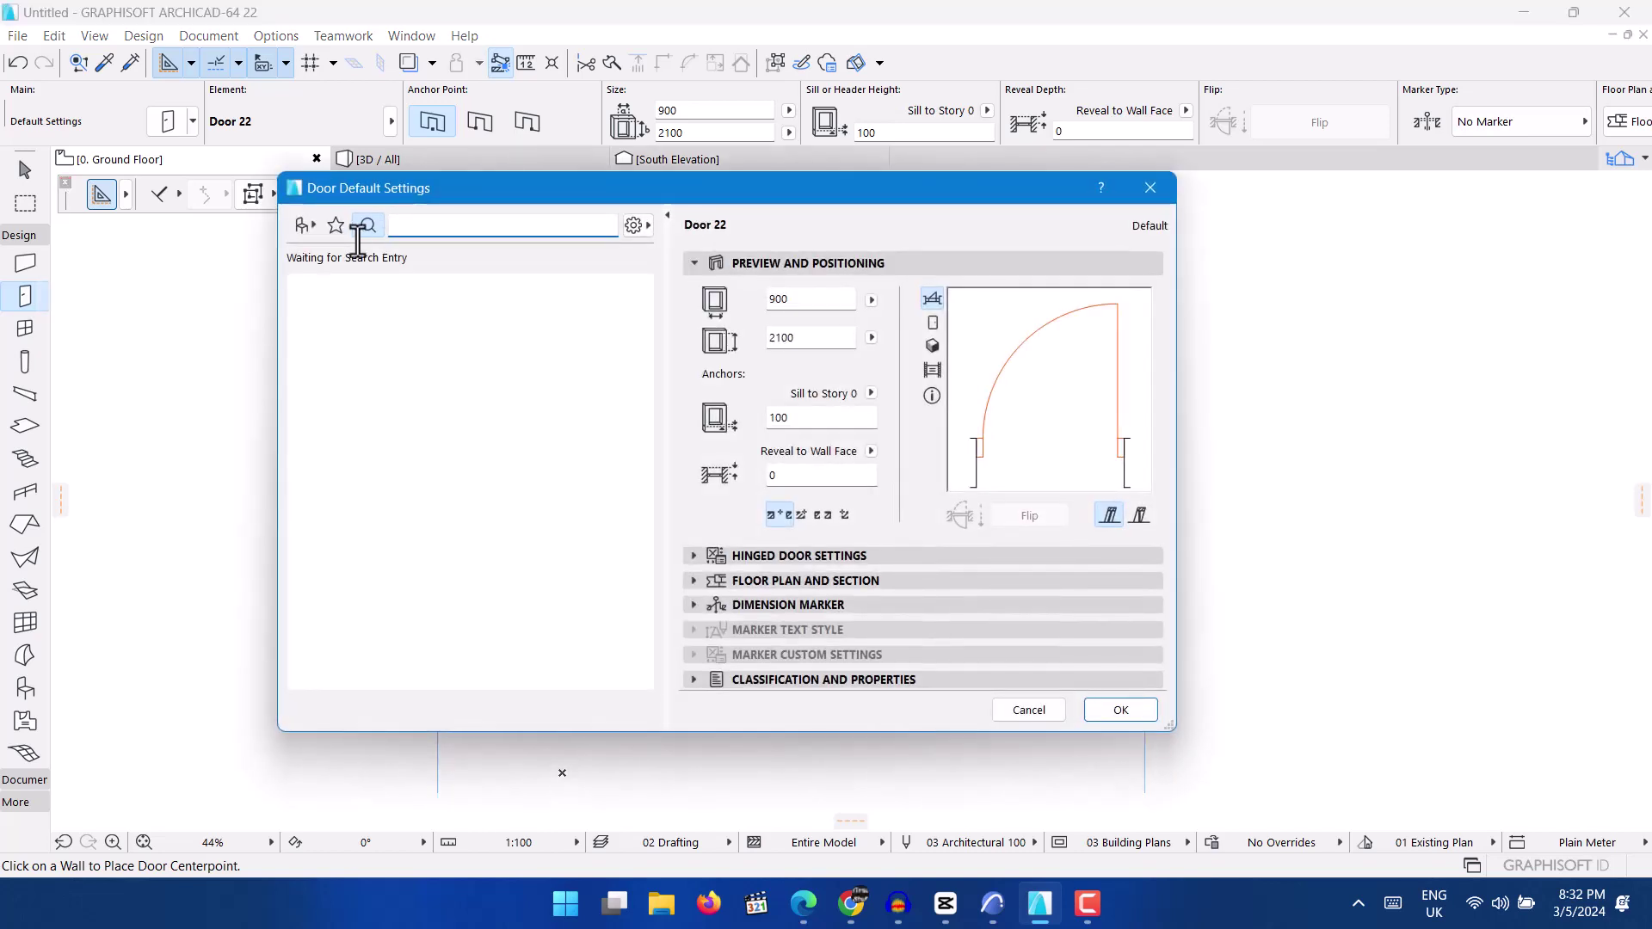
pyautogui.write('emp')
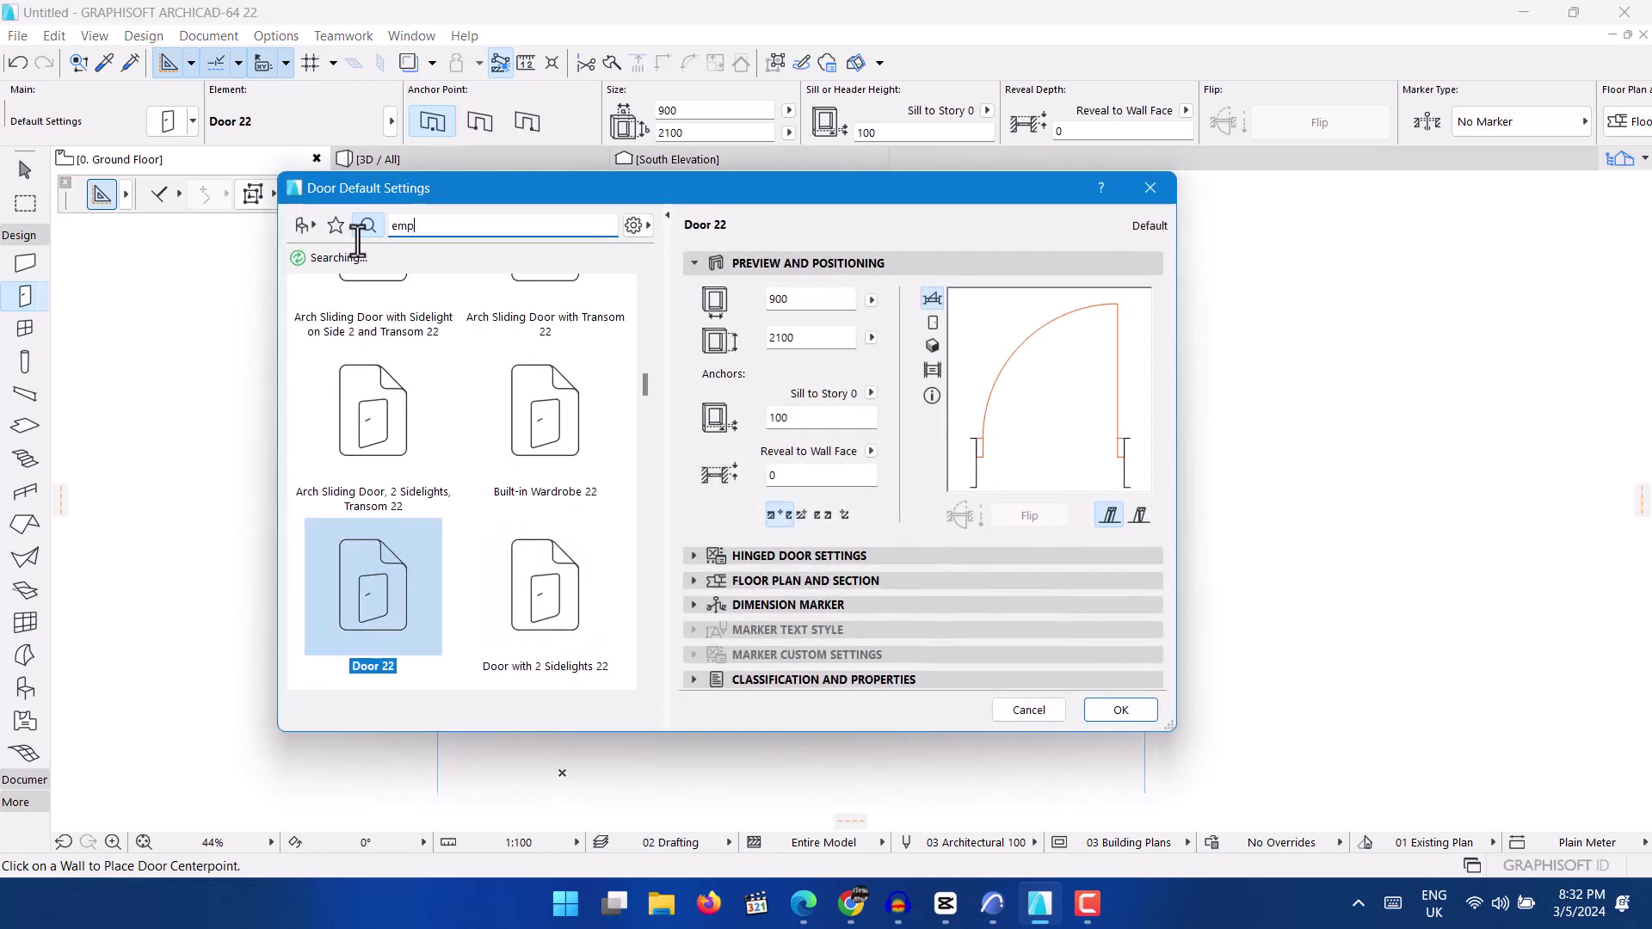
pyautogui.write('ty')
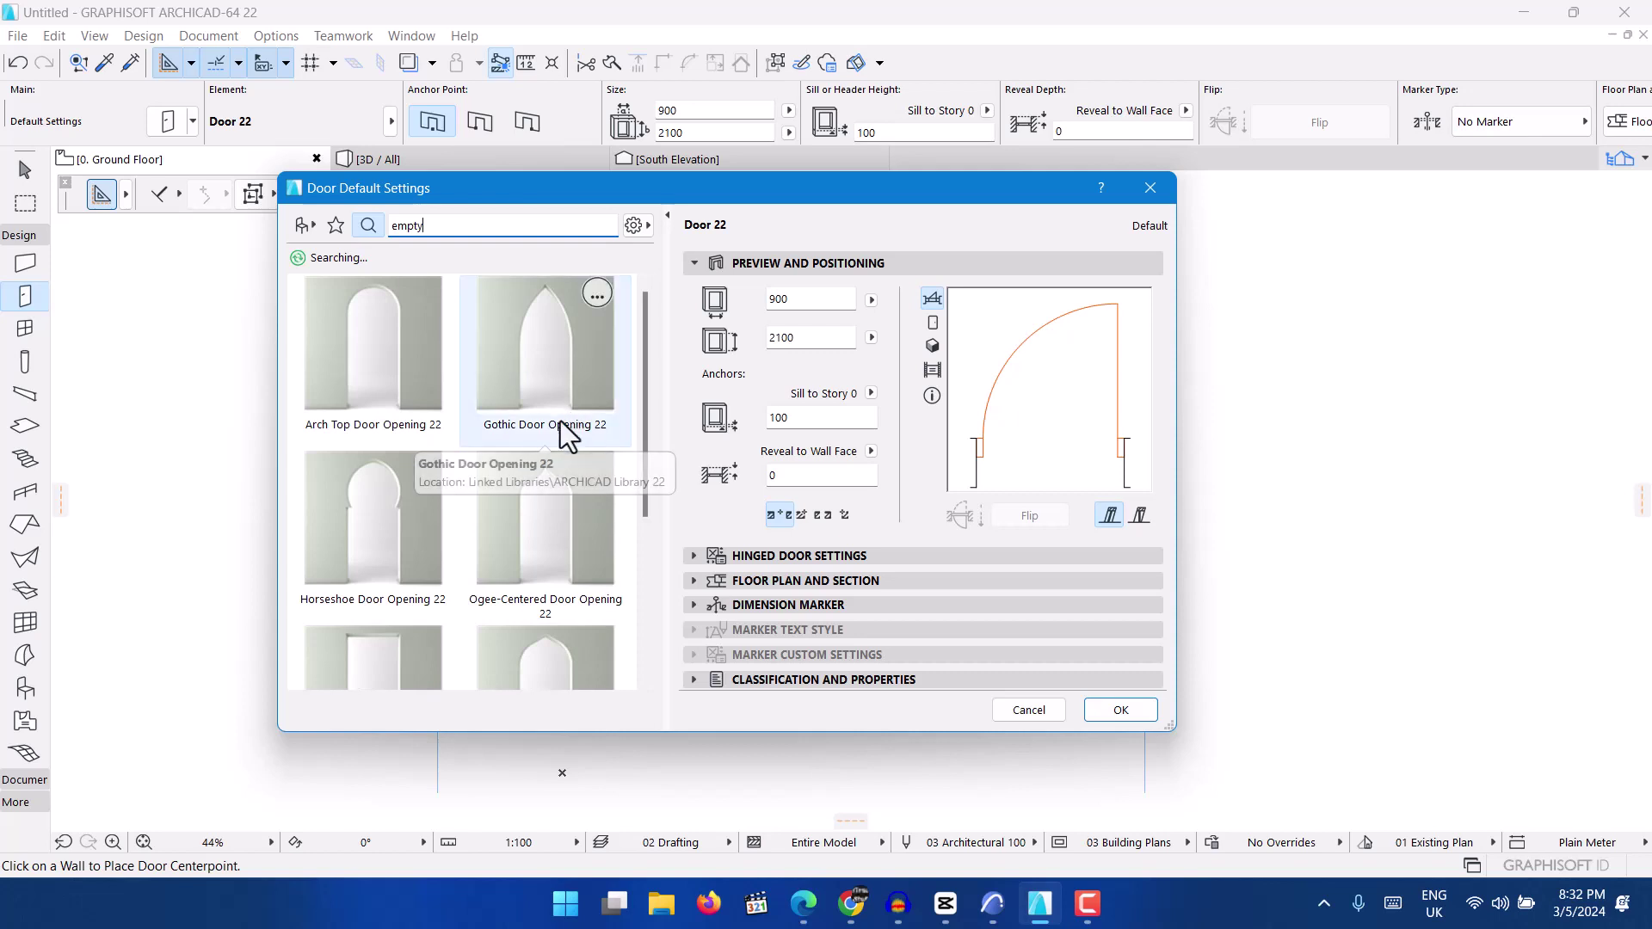
pyautogui.scroll(-3, 425, 562)
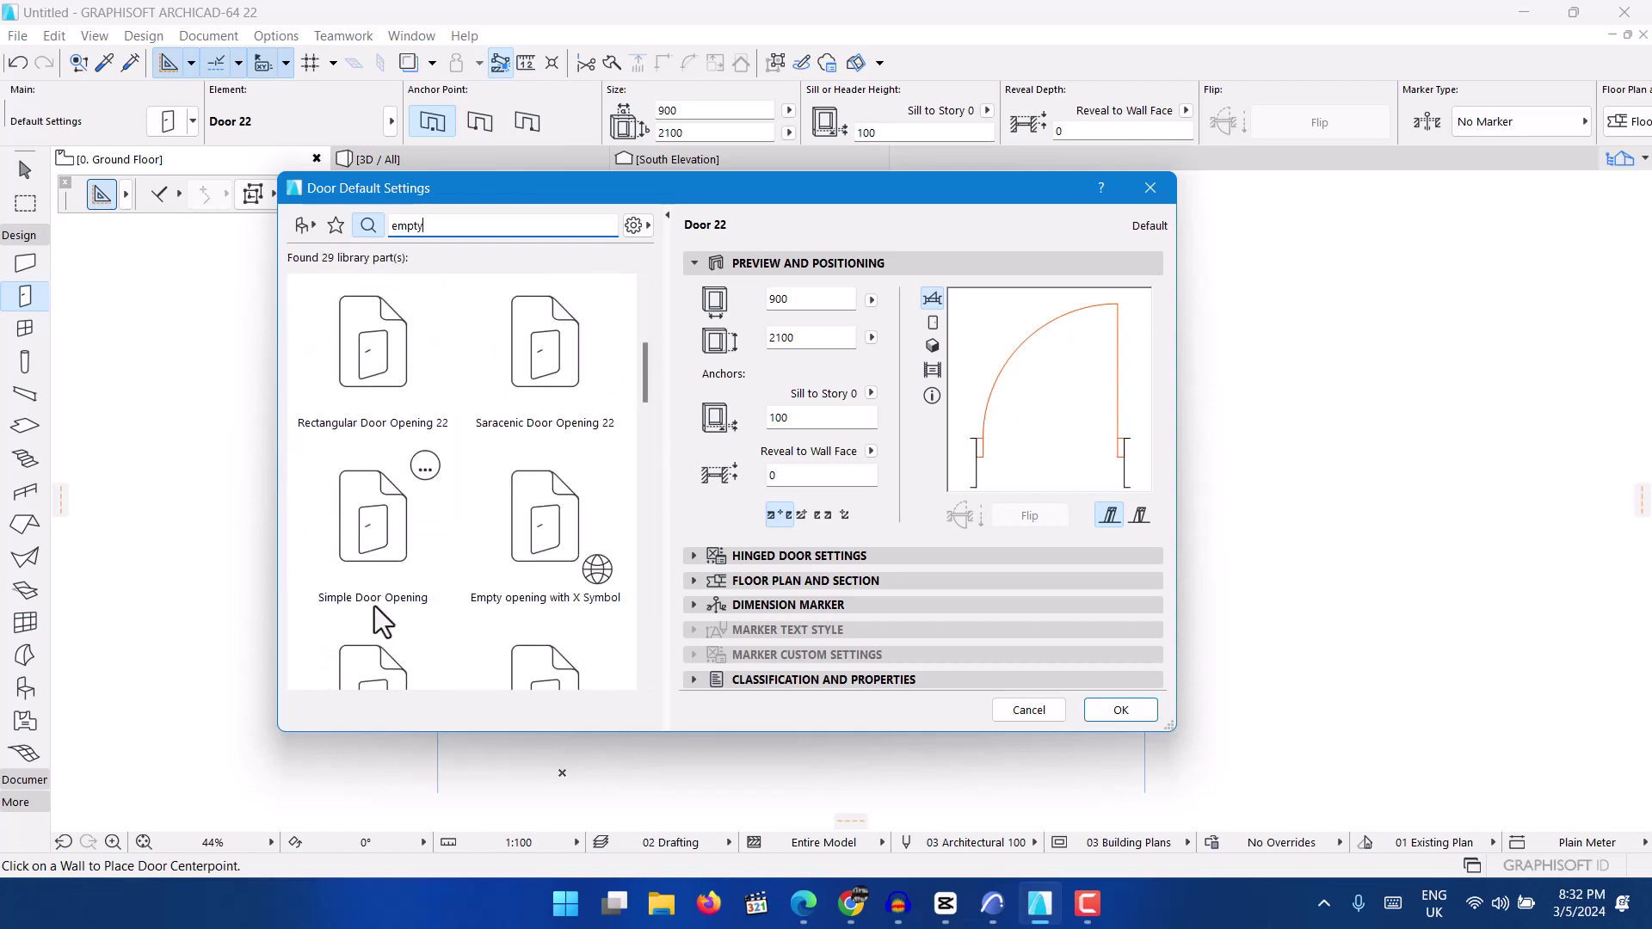
pyautogui.scroll(-3, 374, 605)
pyautogui.scroll(-1, 429, 560)
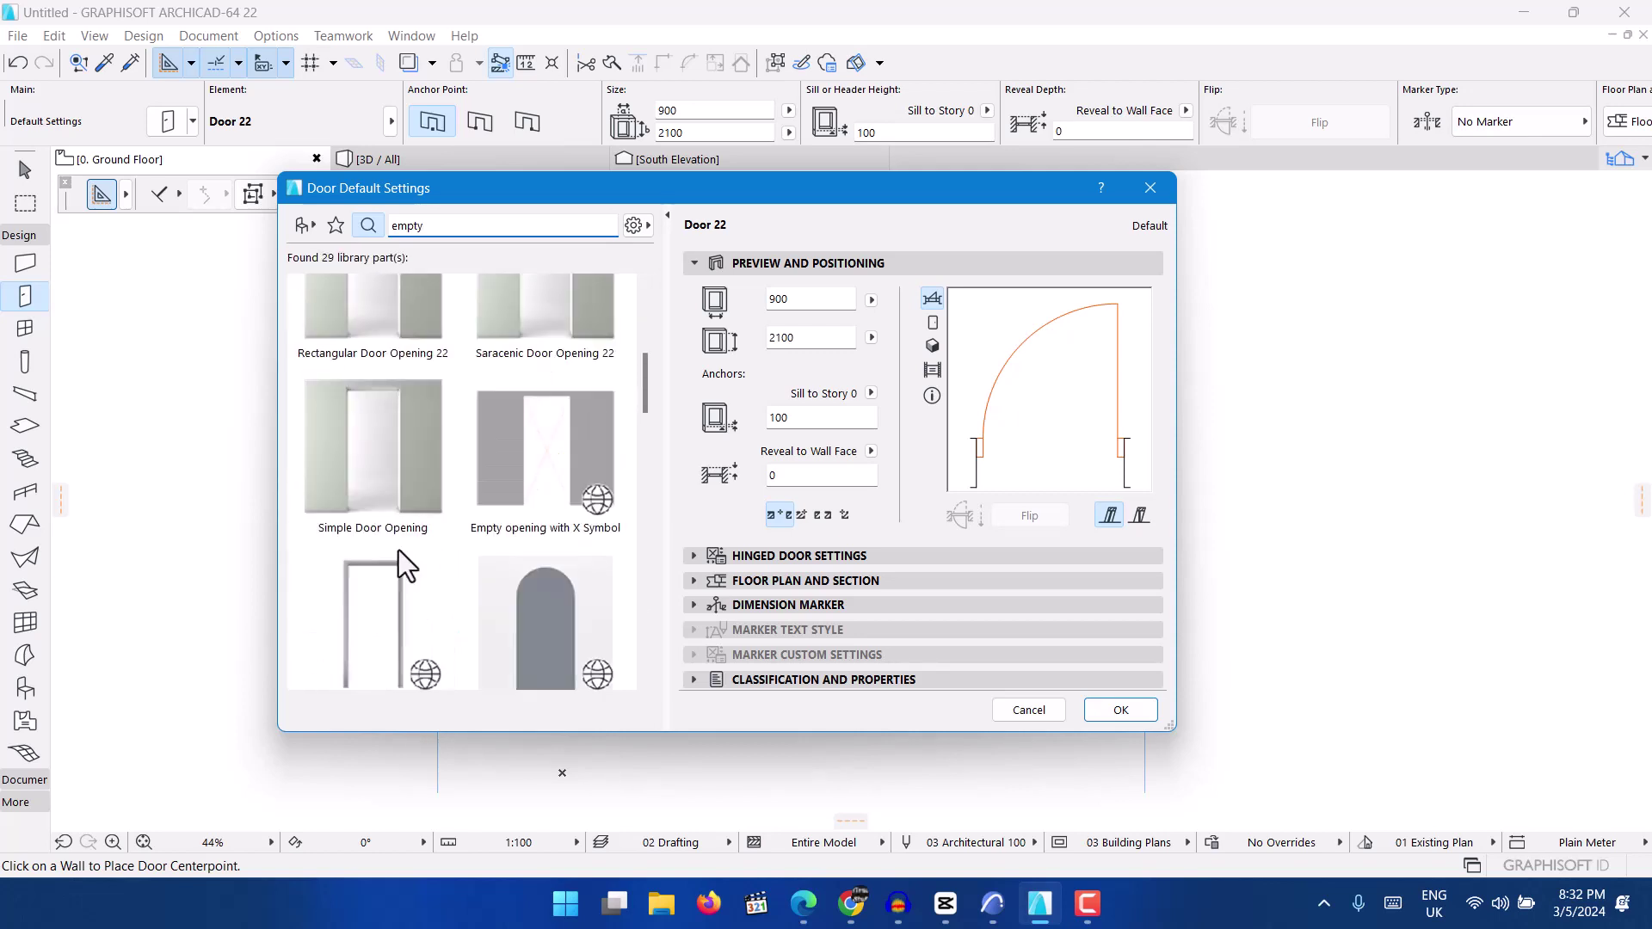
pyautogui.scroll(1, 385, 481)
# Select Rectangular Door Opening 22 from the door library and confirm it.
pyautogui.click(358, 432)
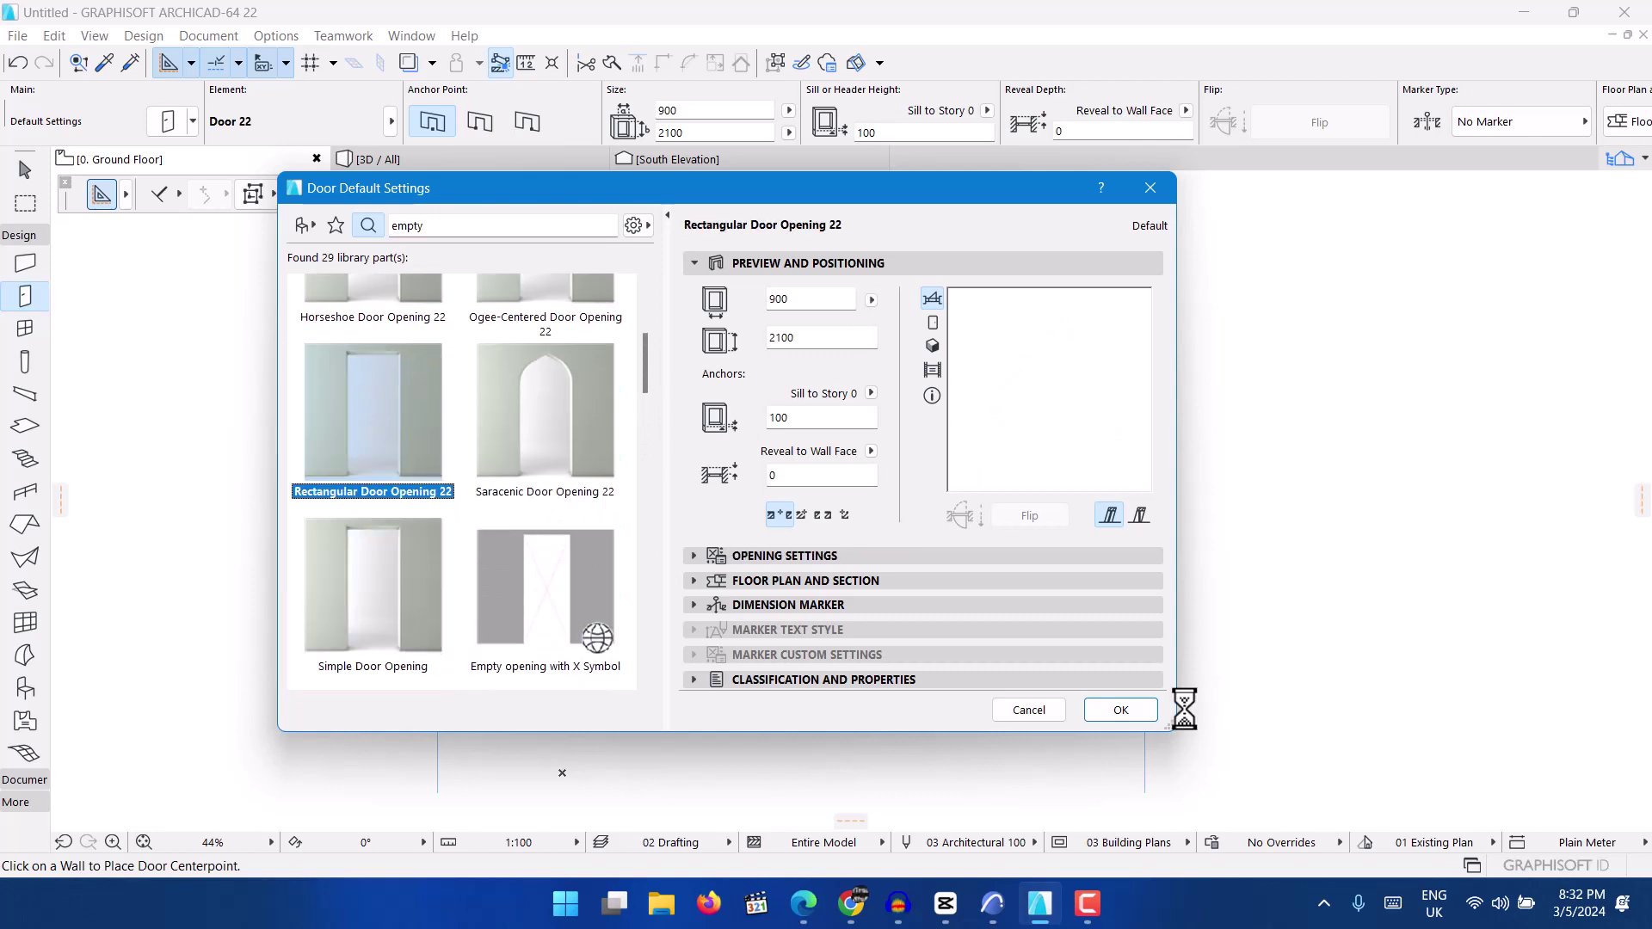
pyautogui.click(1123, 713)
pyautogui.scroll(3, 697, 447)
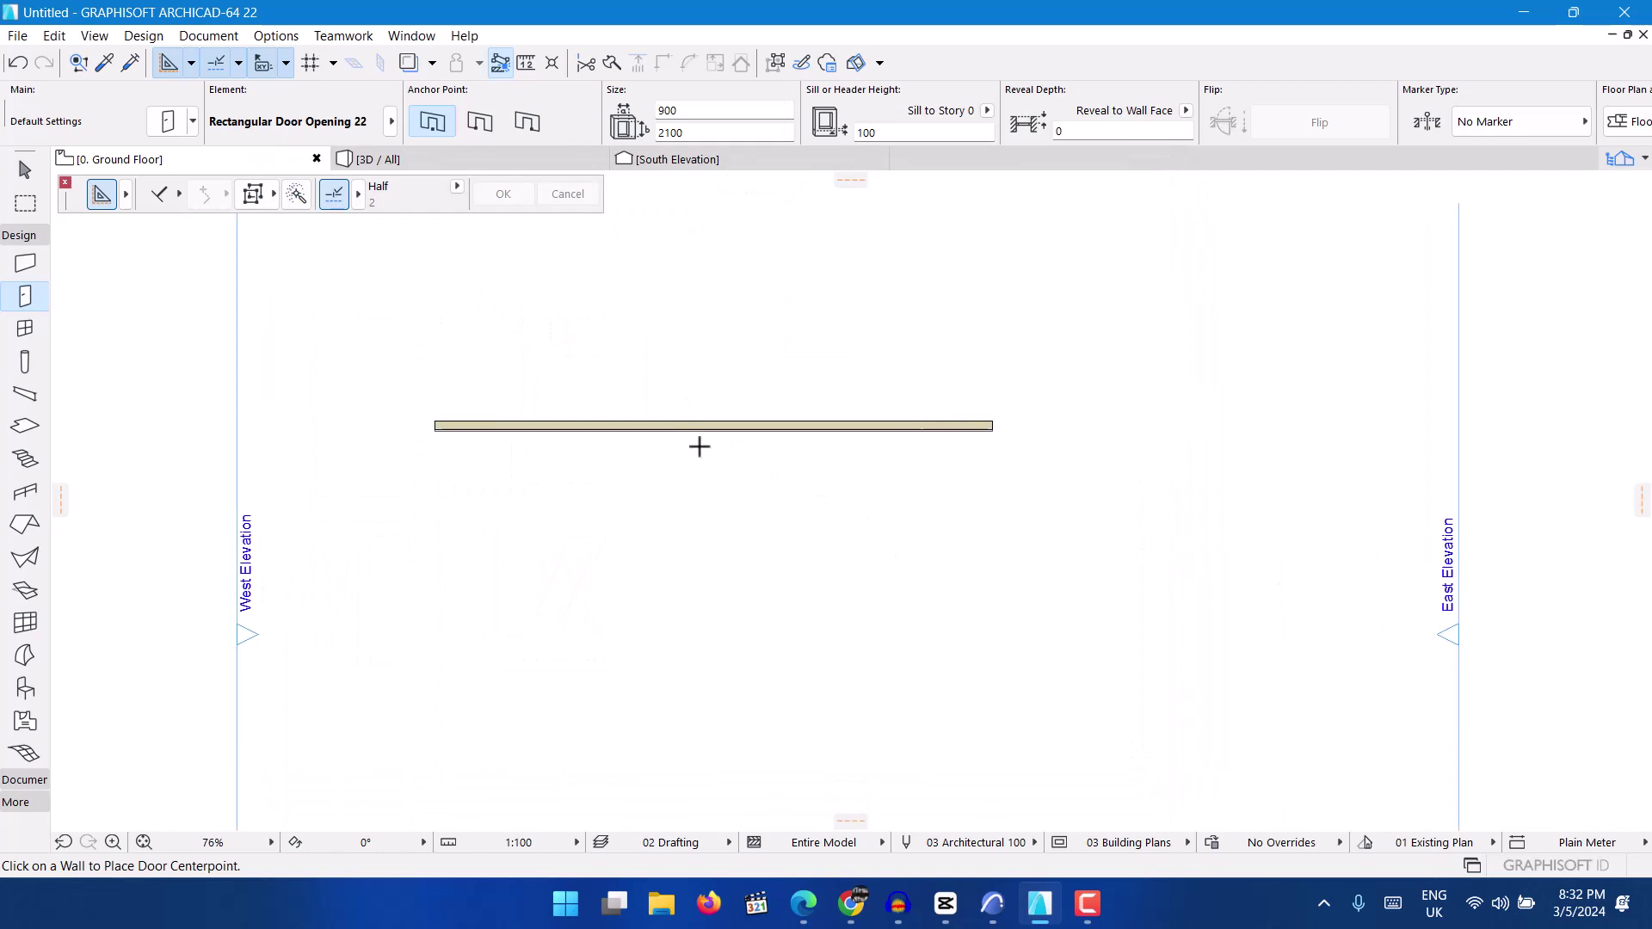
# Place a rectangular door opening in the wall and select it.
pyautogui.click(704, 426)
pyautogui.click(659, 446)
pyautogui.scroll(4, 682, 417)
pyautogui.click(25, 169)
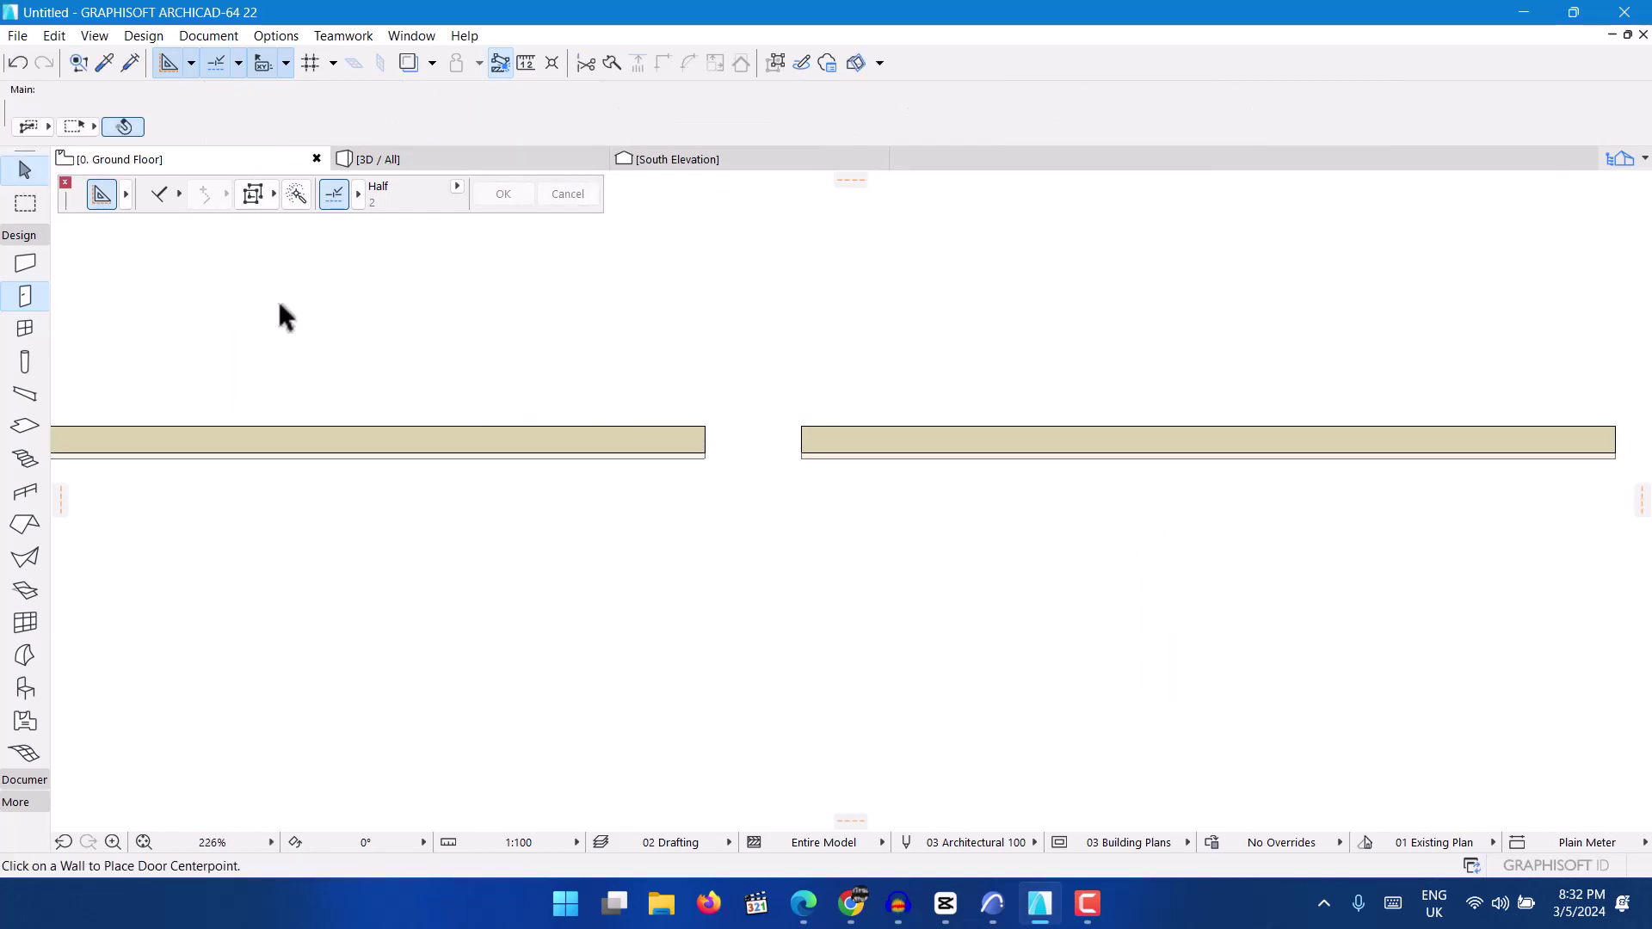
pyautogui.click(704, 432)
pyautogui.scroll(-3, 616, 415)
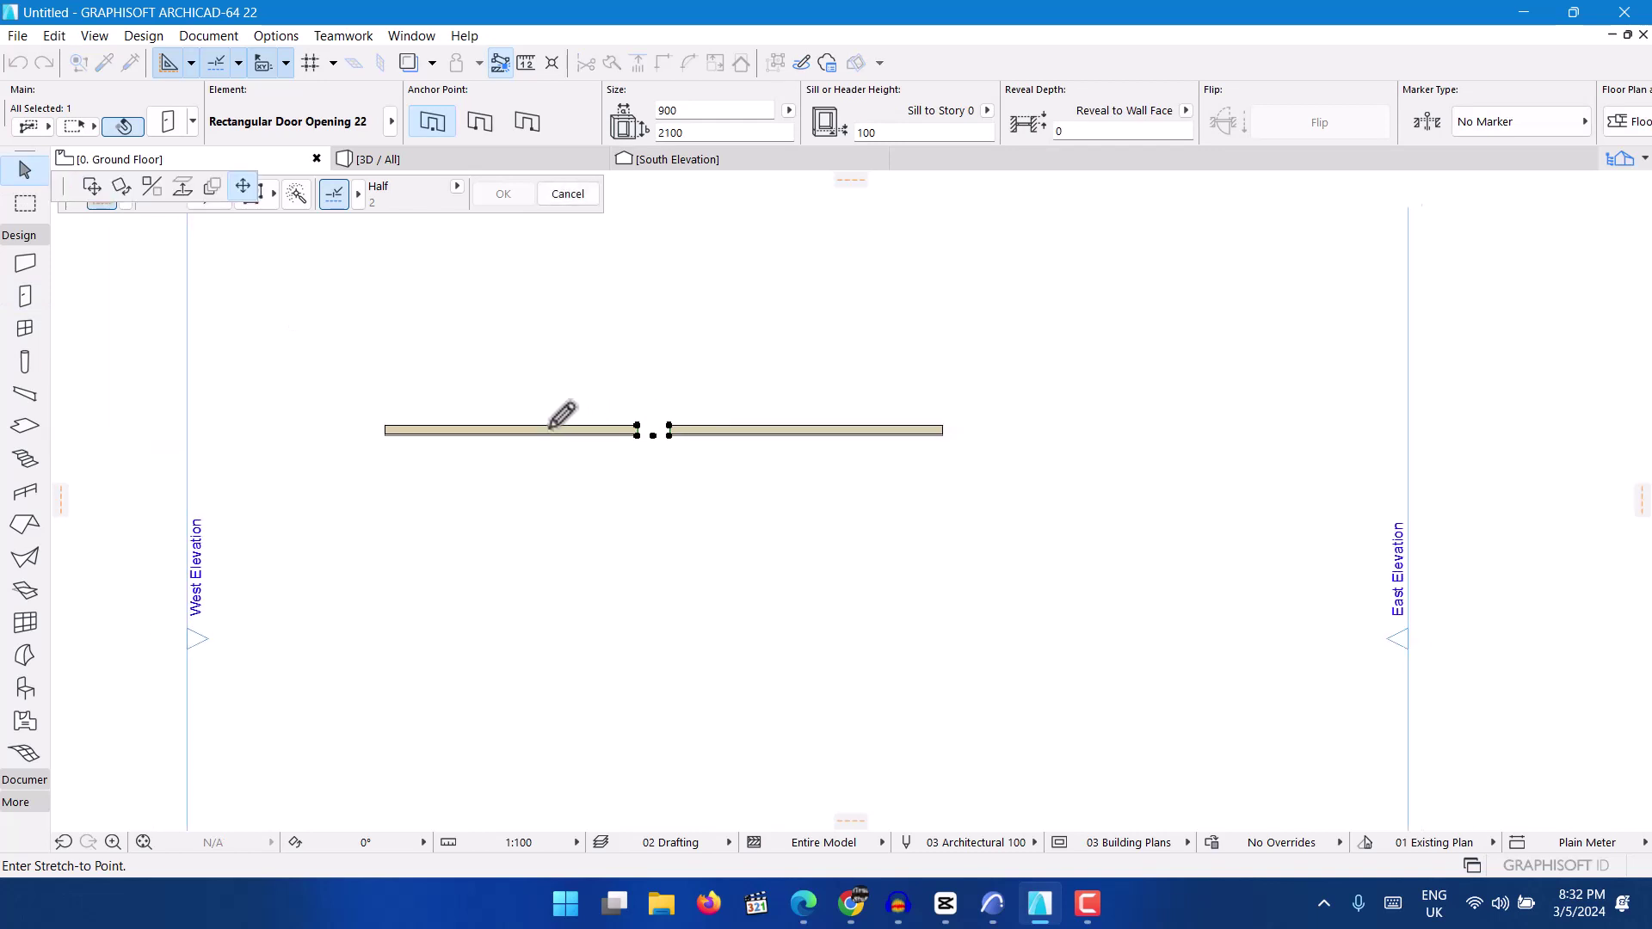
pyautogui.scroll(1, 562, 415)
pyautogui.scroll(2, 562, 416)
# Stretch both edges of the door opening outward to a 4519 width.
pyautogui.click(532, 433)
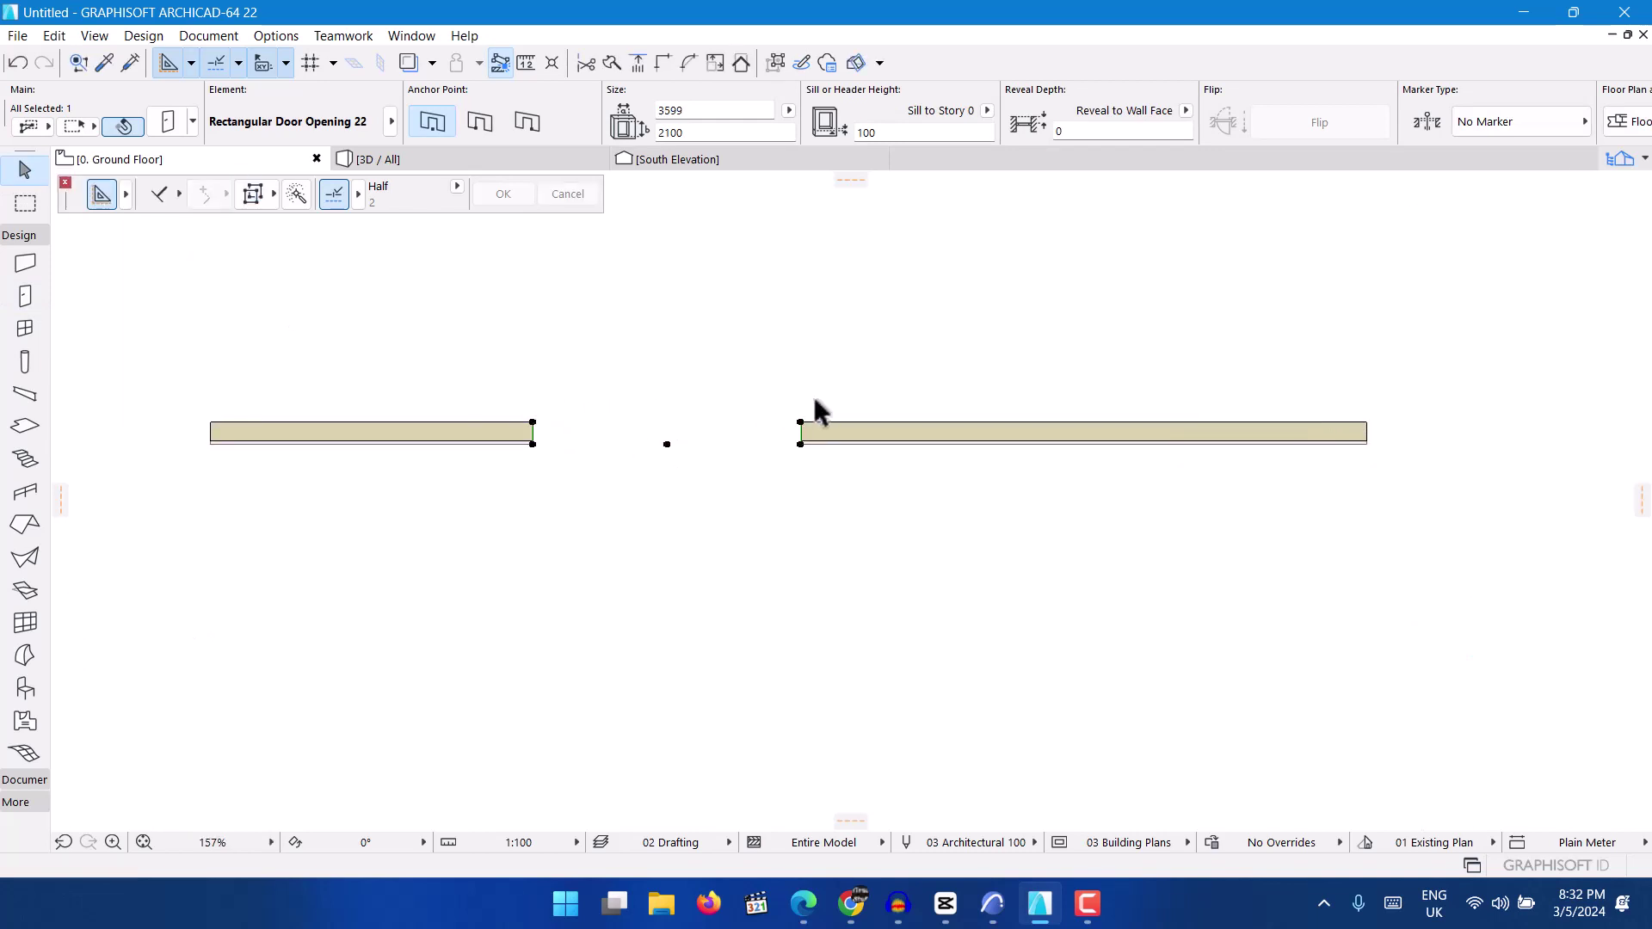
pyautogui.click(802, 442)
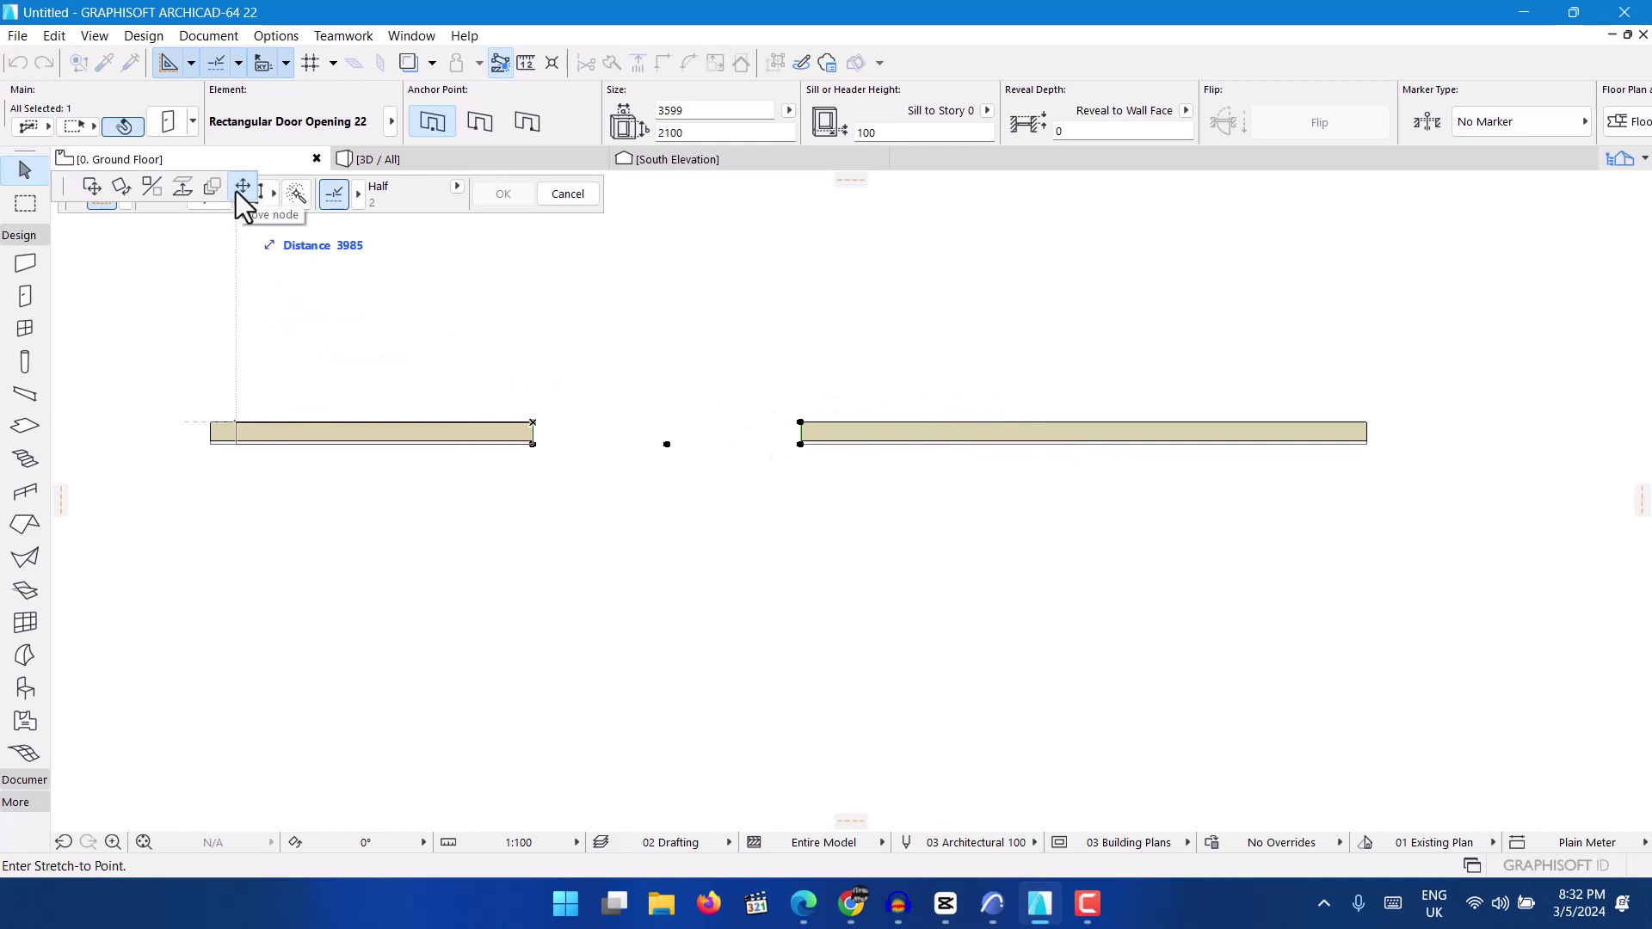
pyautogui.click(236, 192)
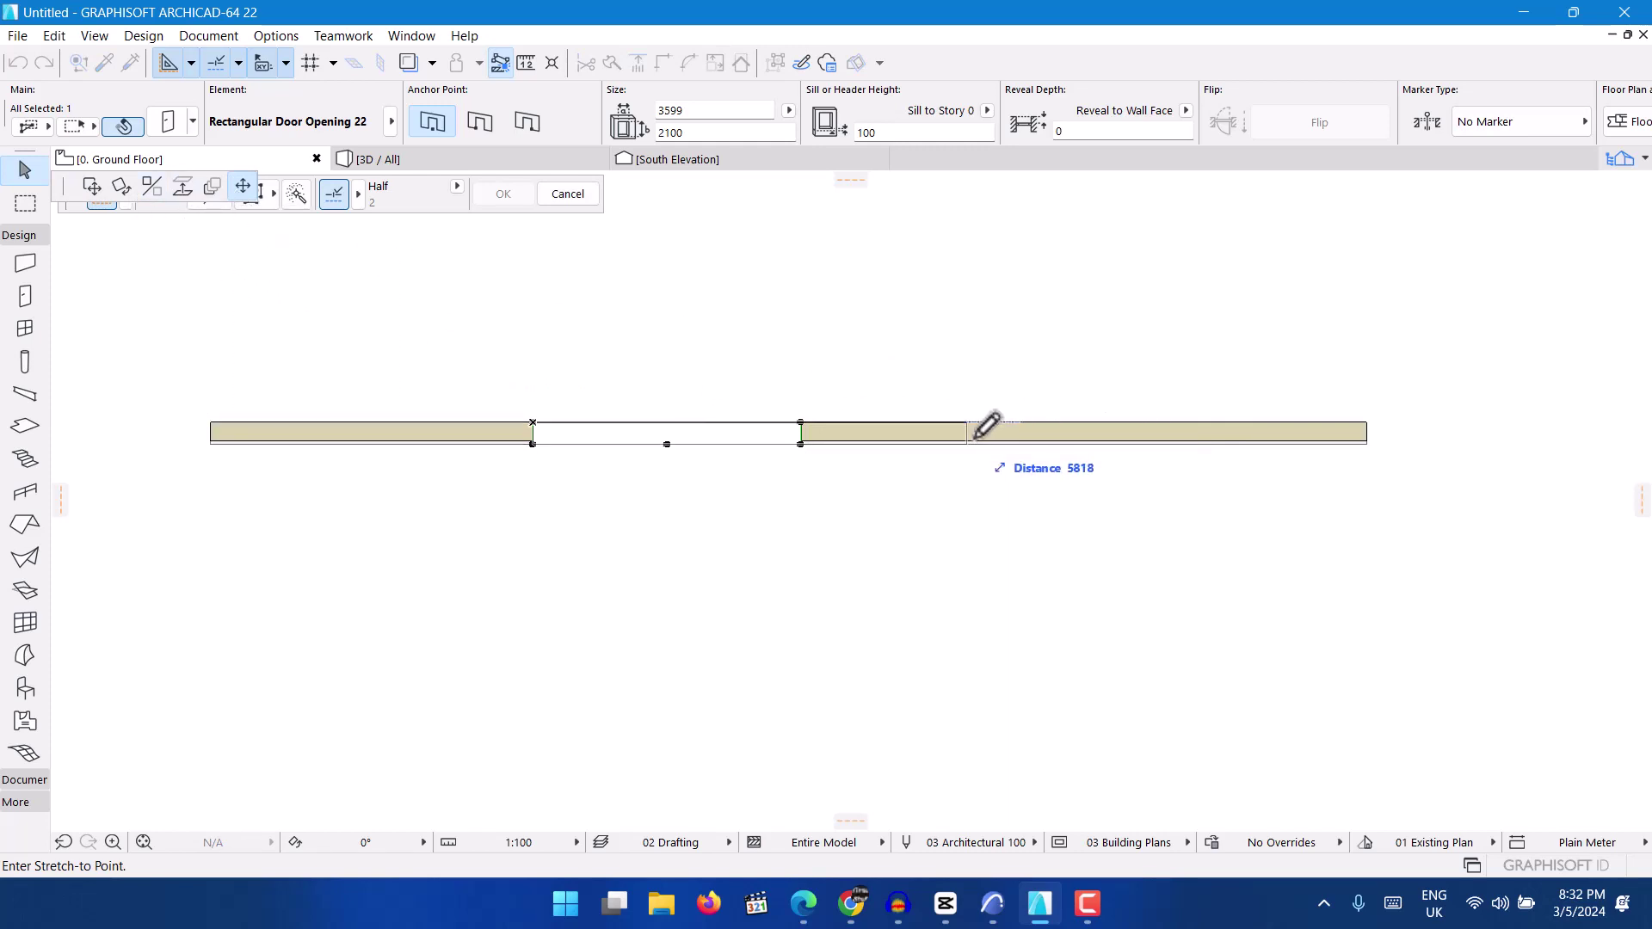
pyautogui.click(870, 422)
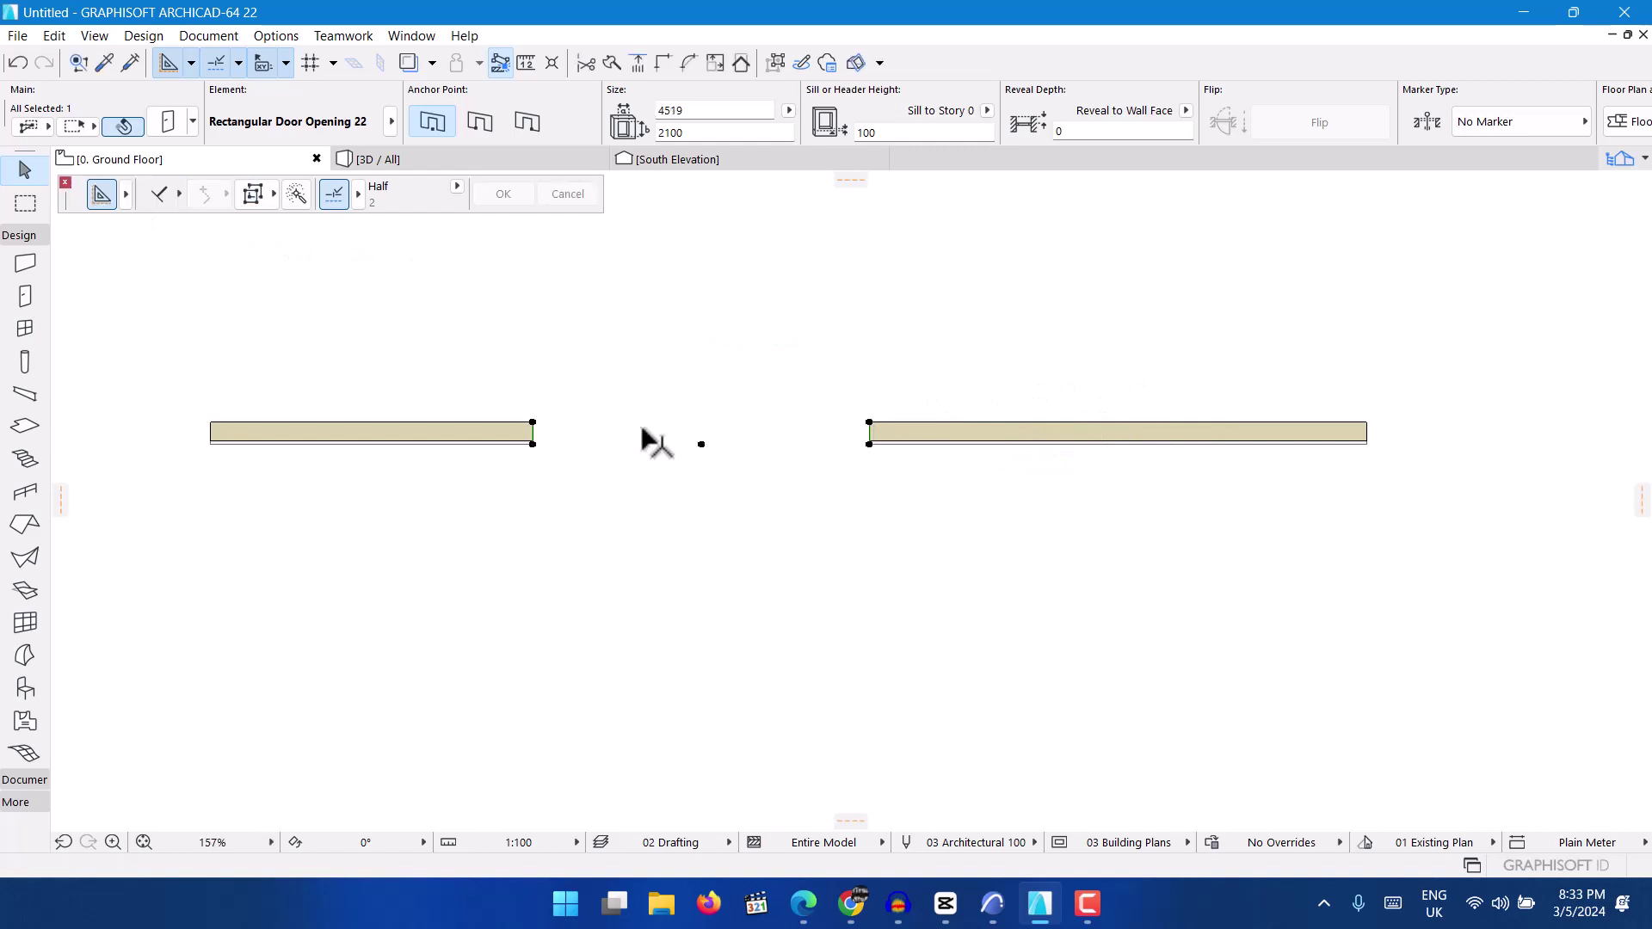
pyautogui.press('Escape')
pyautogui.click(529, 422)
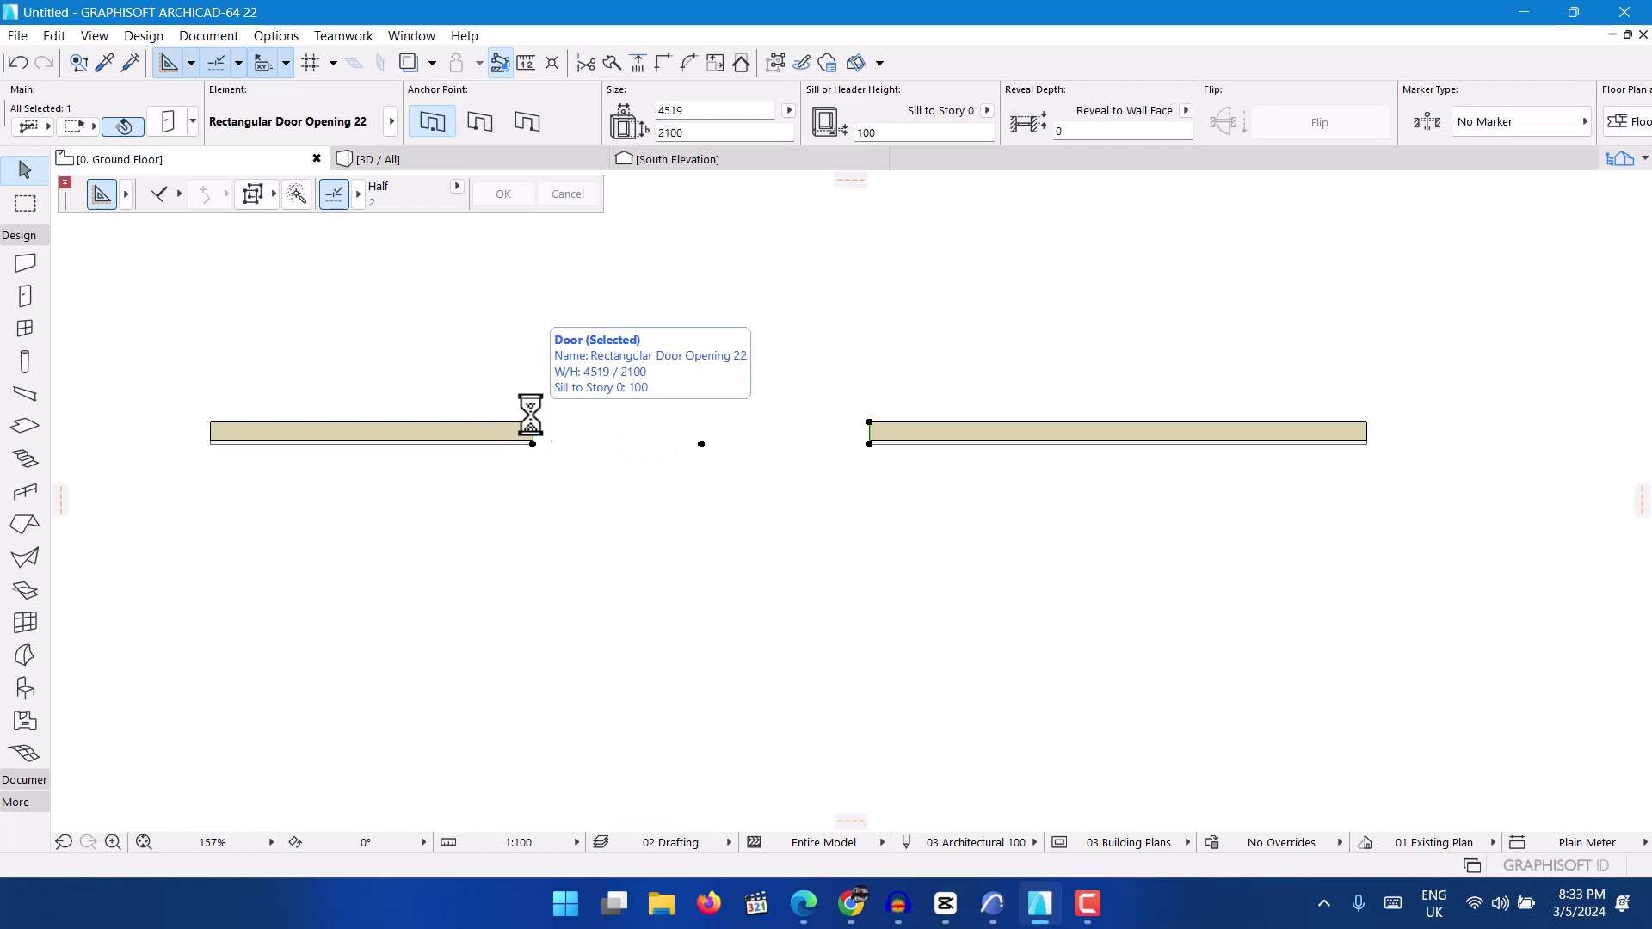
# Change the door opening's height from 2100 to 1800, then pick the Window tool.
pyautogui.doubleClick(528, 419)
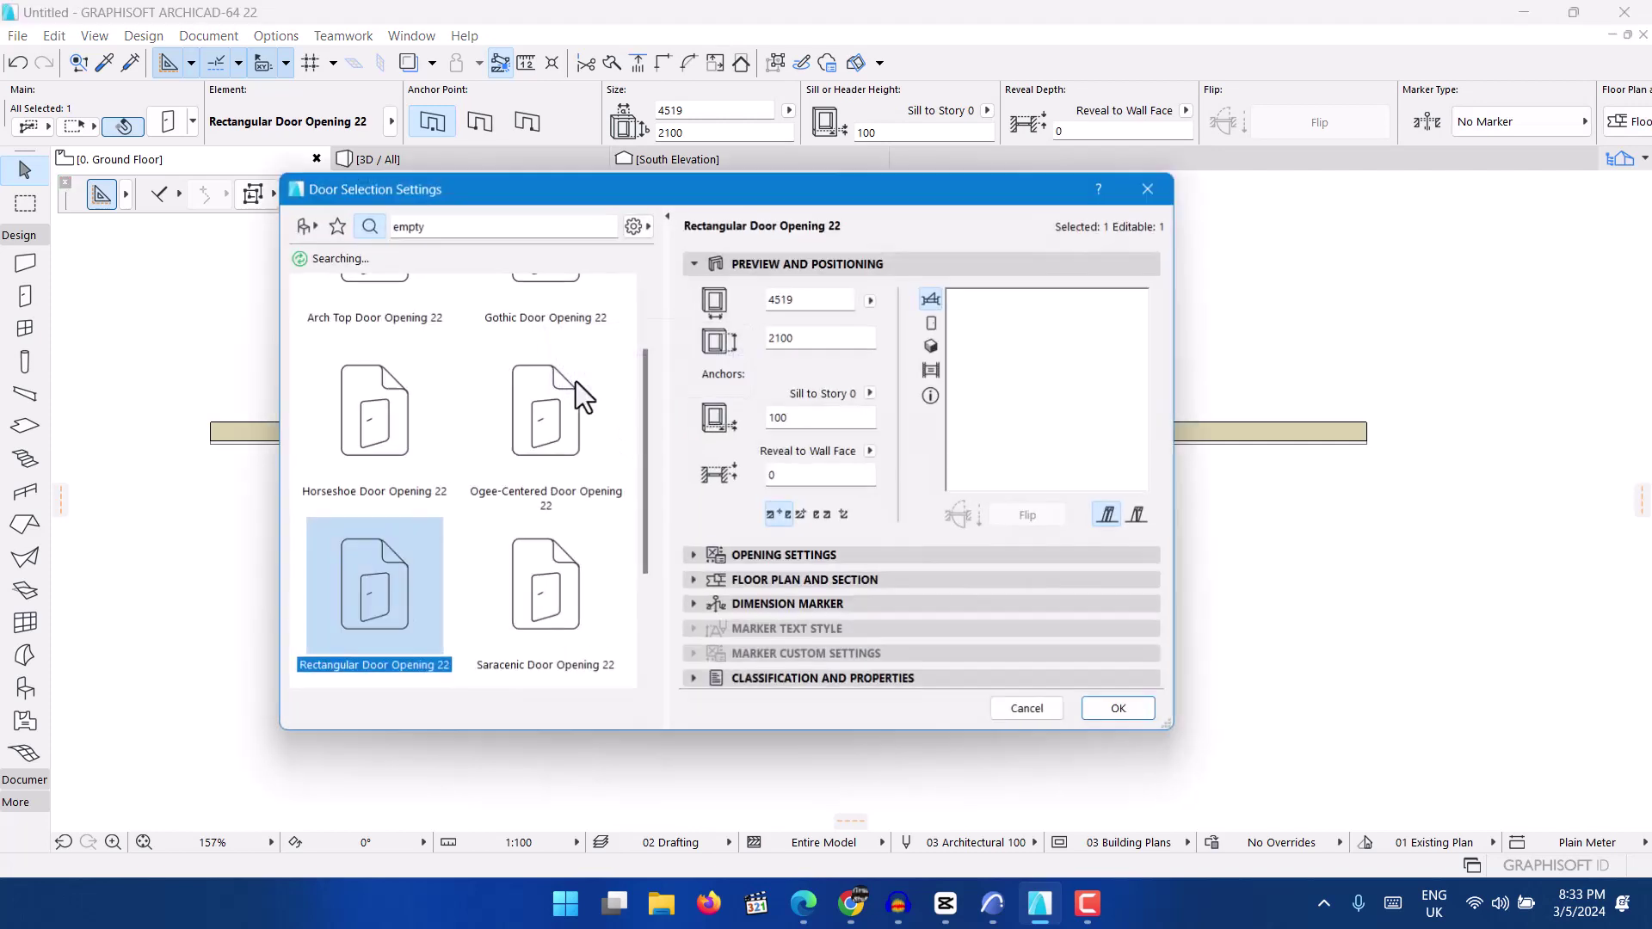
pyautogui.click(813, 336)
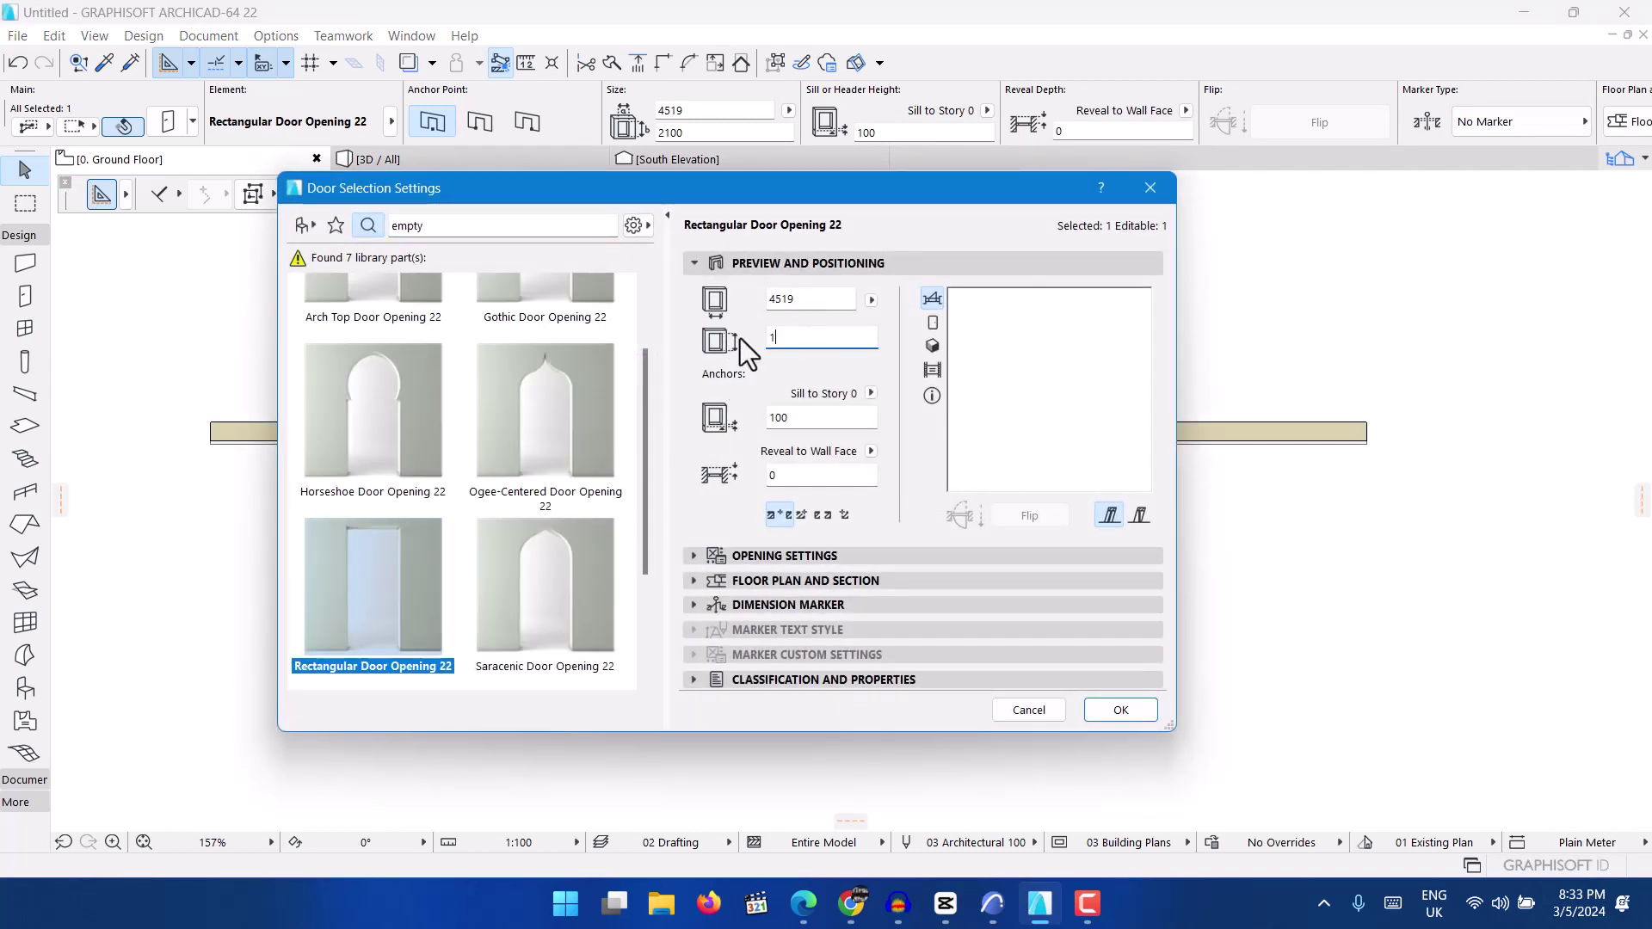
pyautogui.write('1800')
pyautogui.click(1095, 711)
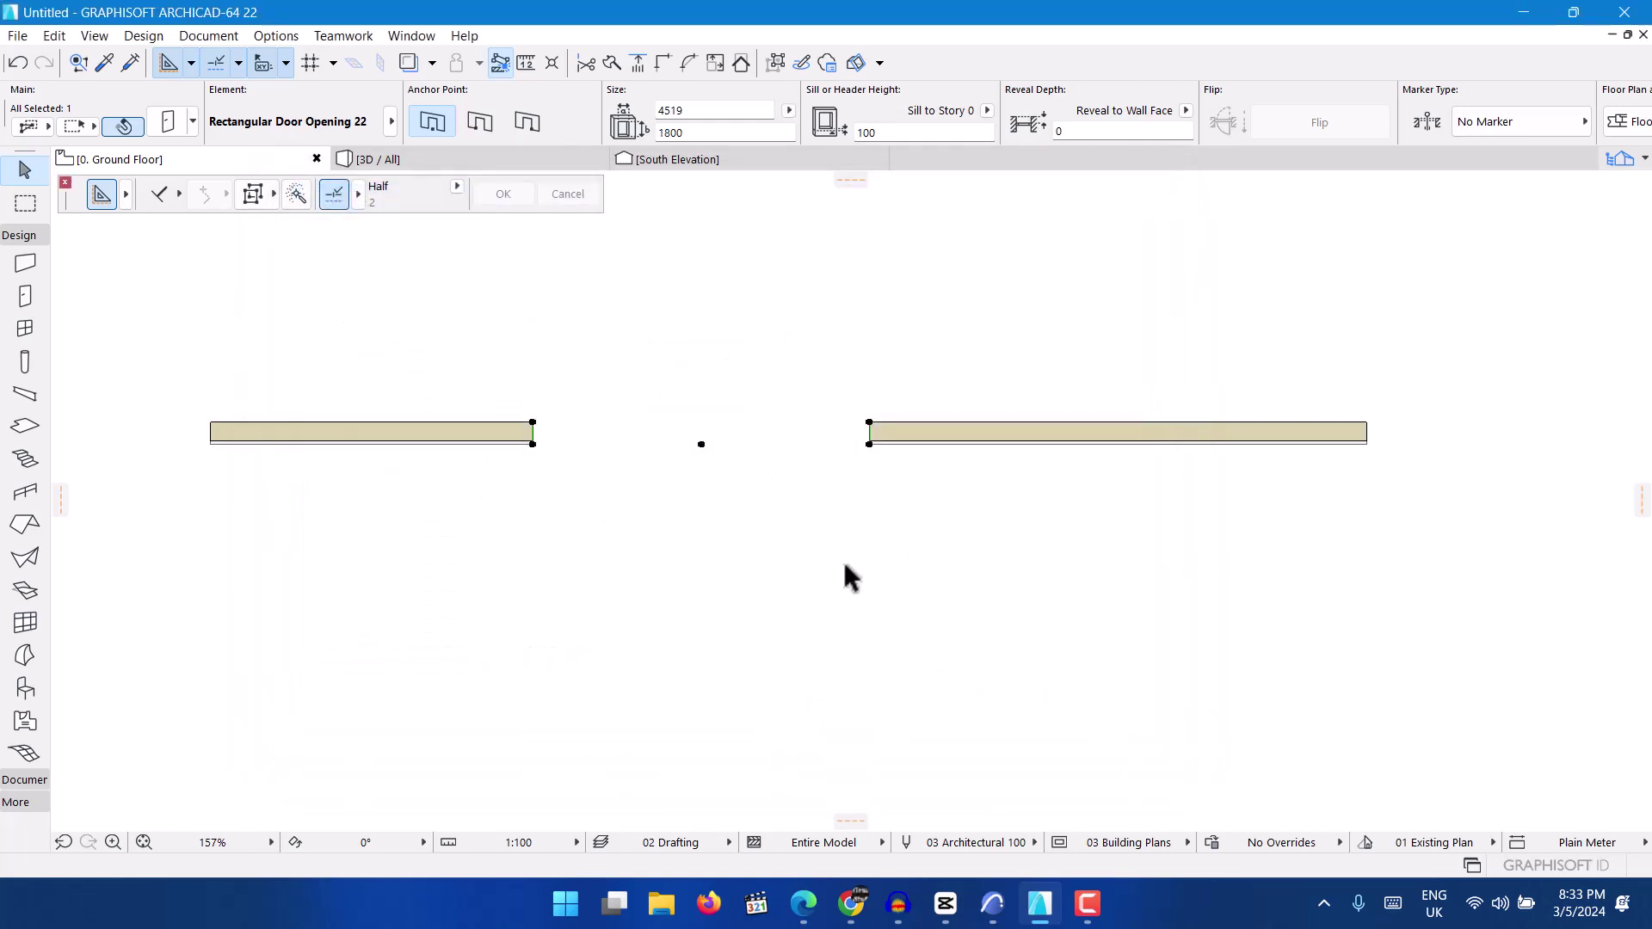
pyautogui.click(642, 529)
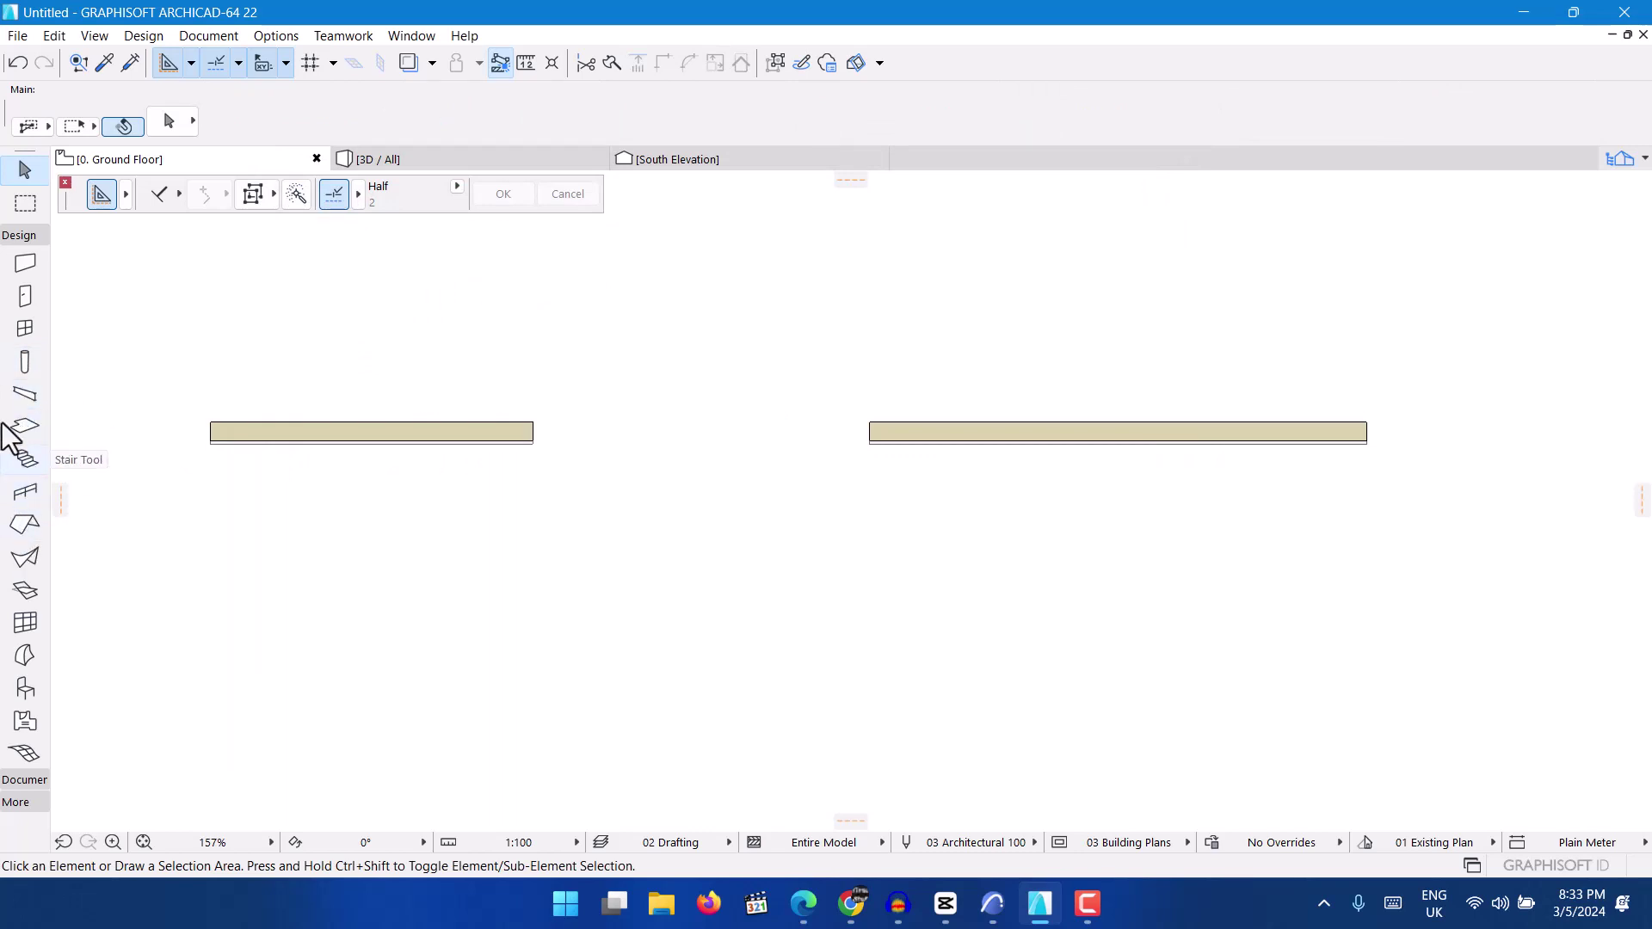
pyautogui.click(25, 328)
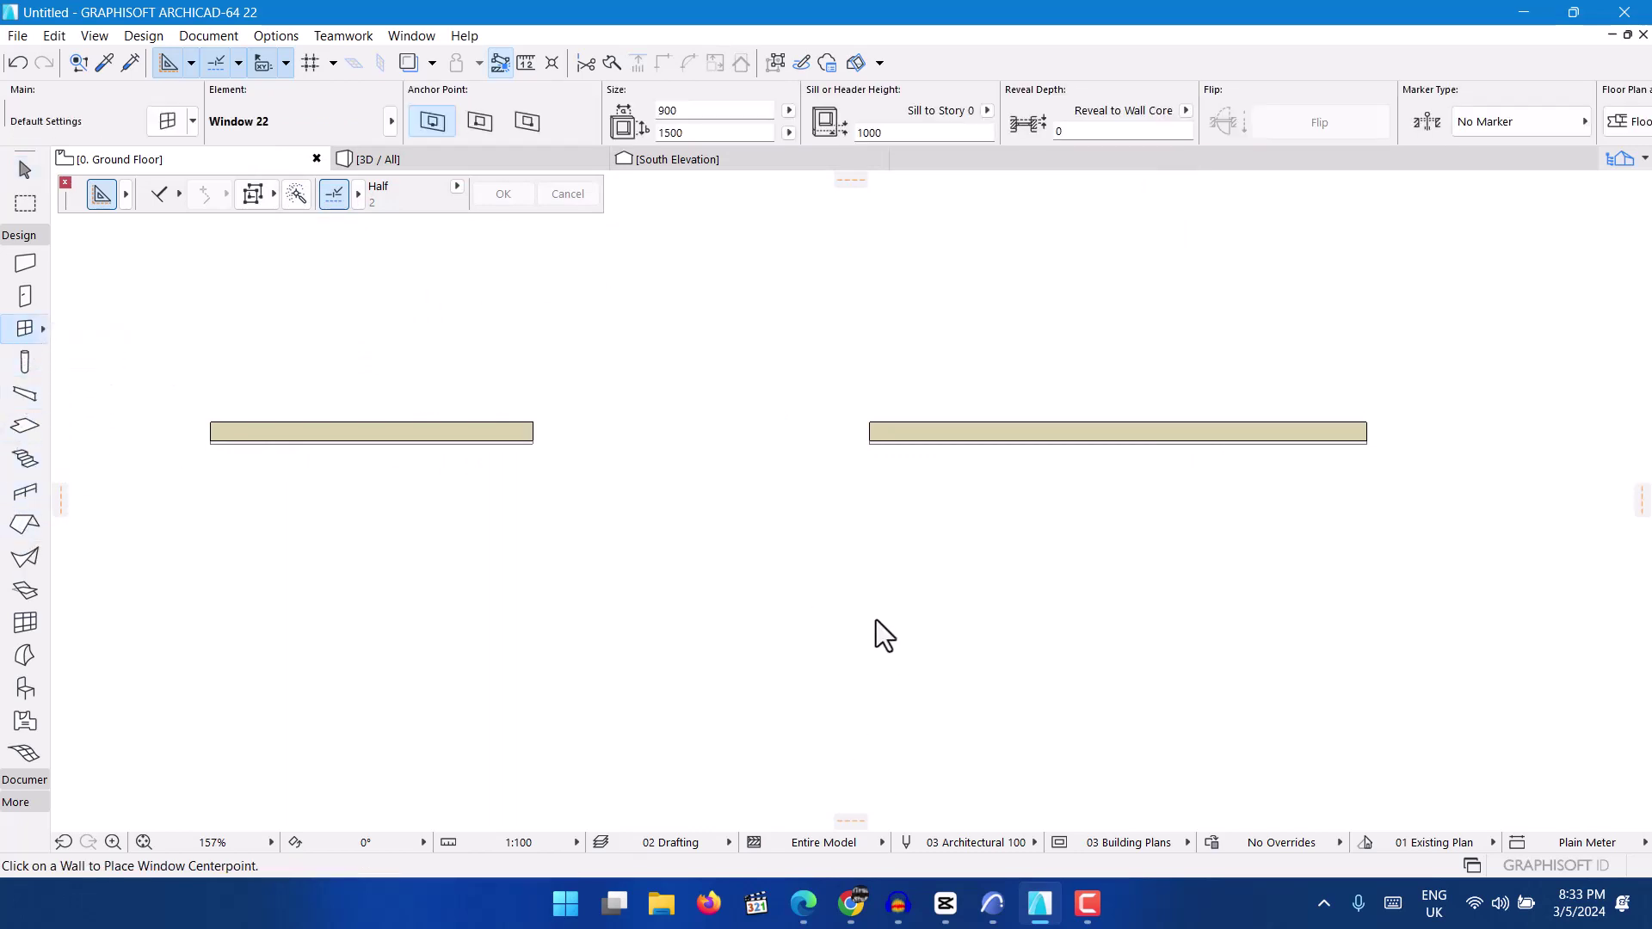
# Choose Ellipse Top Window Opening 22 in the window defaults and adjust its top dimensions.
pyautogui.hotkey('ctrl', 't')
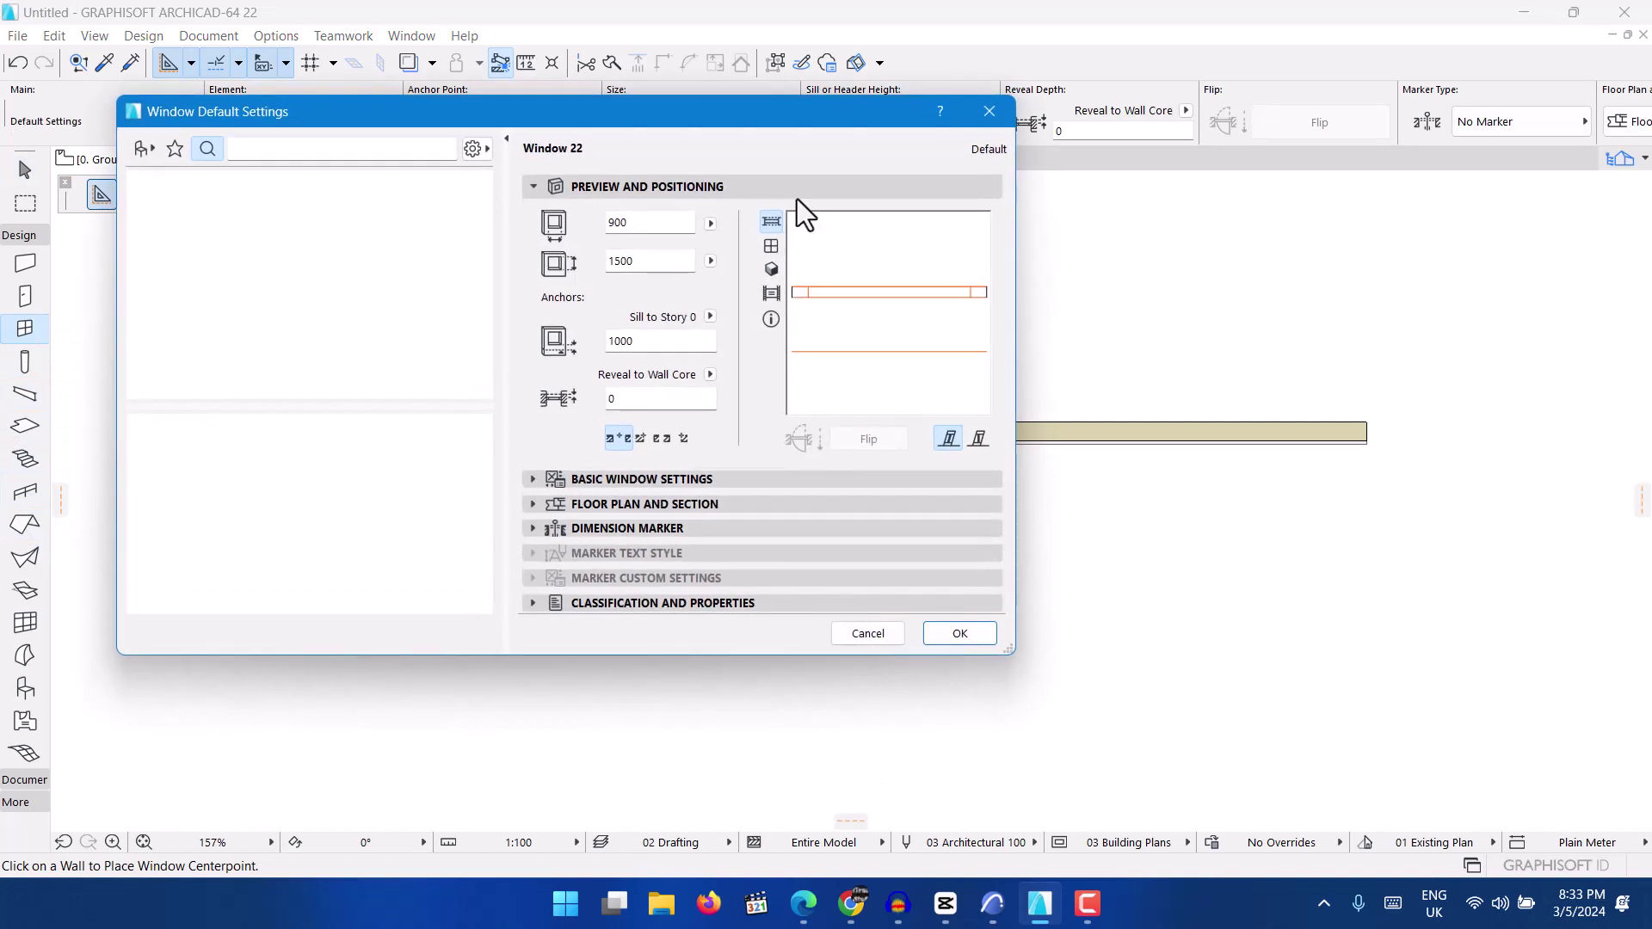
pyautogui.moveTo(780, 115); pyautogui.dragTo(1006, 267)
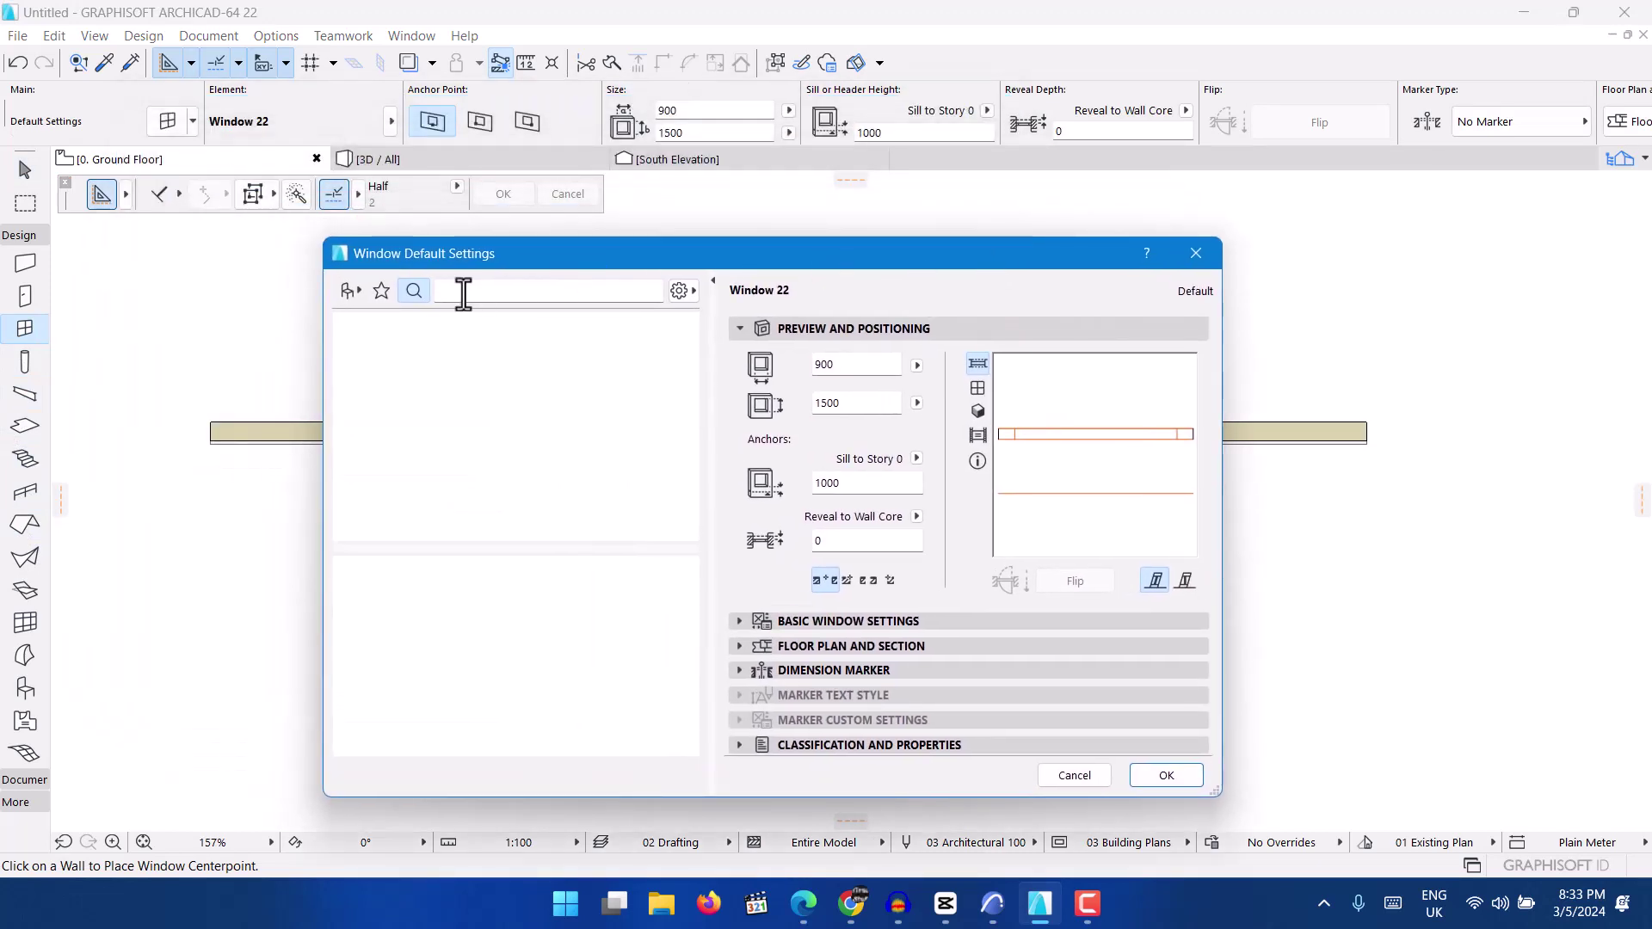
pyautogui.click(464, 291)
pyautogui.write('empty')
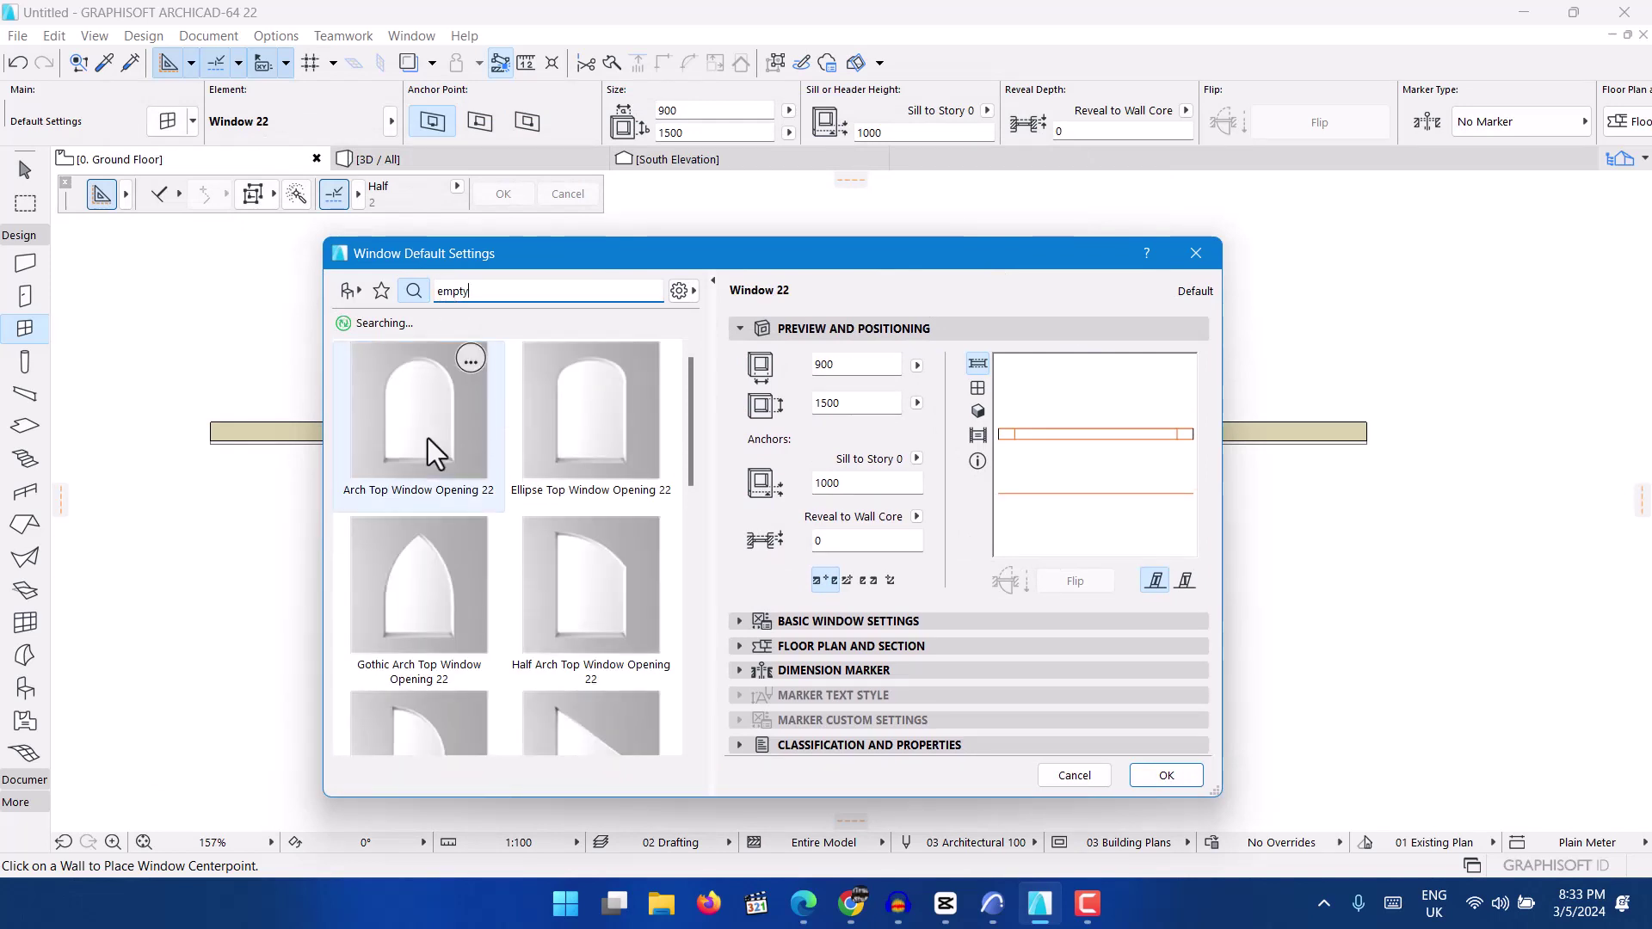
pyautogui.click(459, 427)
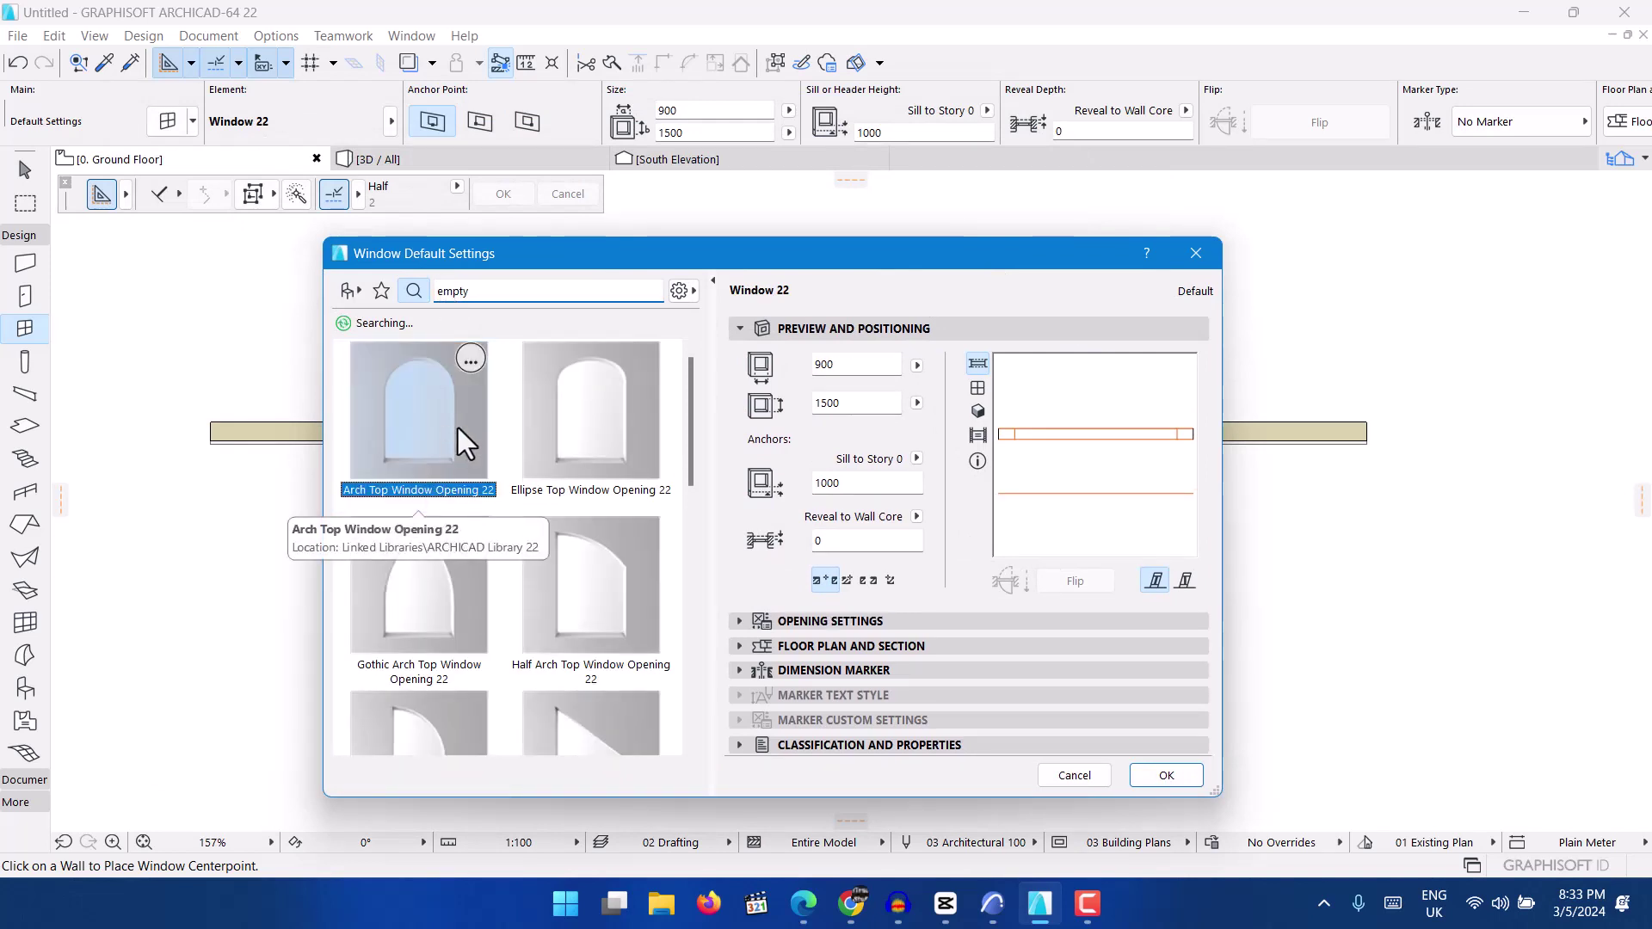
pyautogui.click(872, 626)
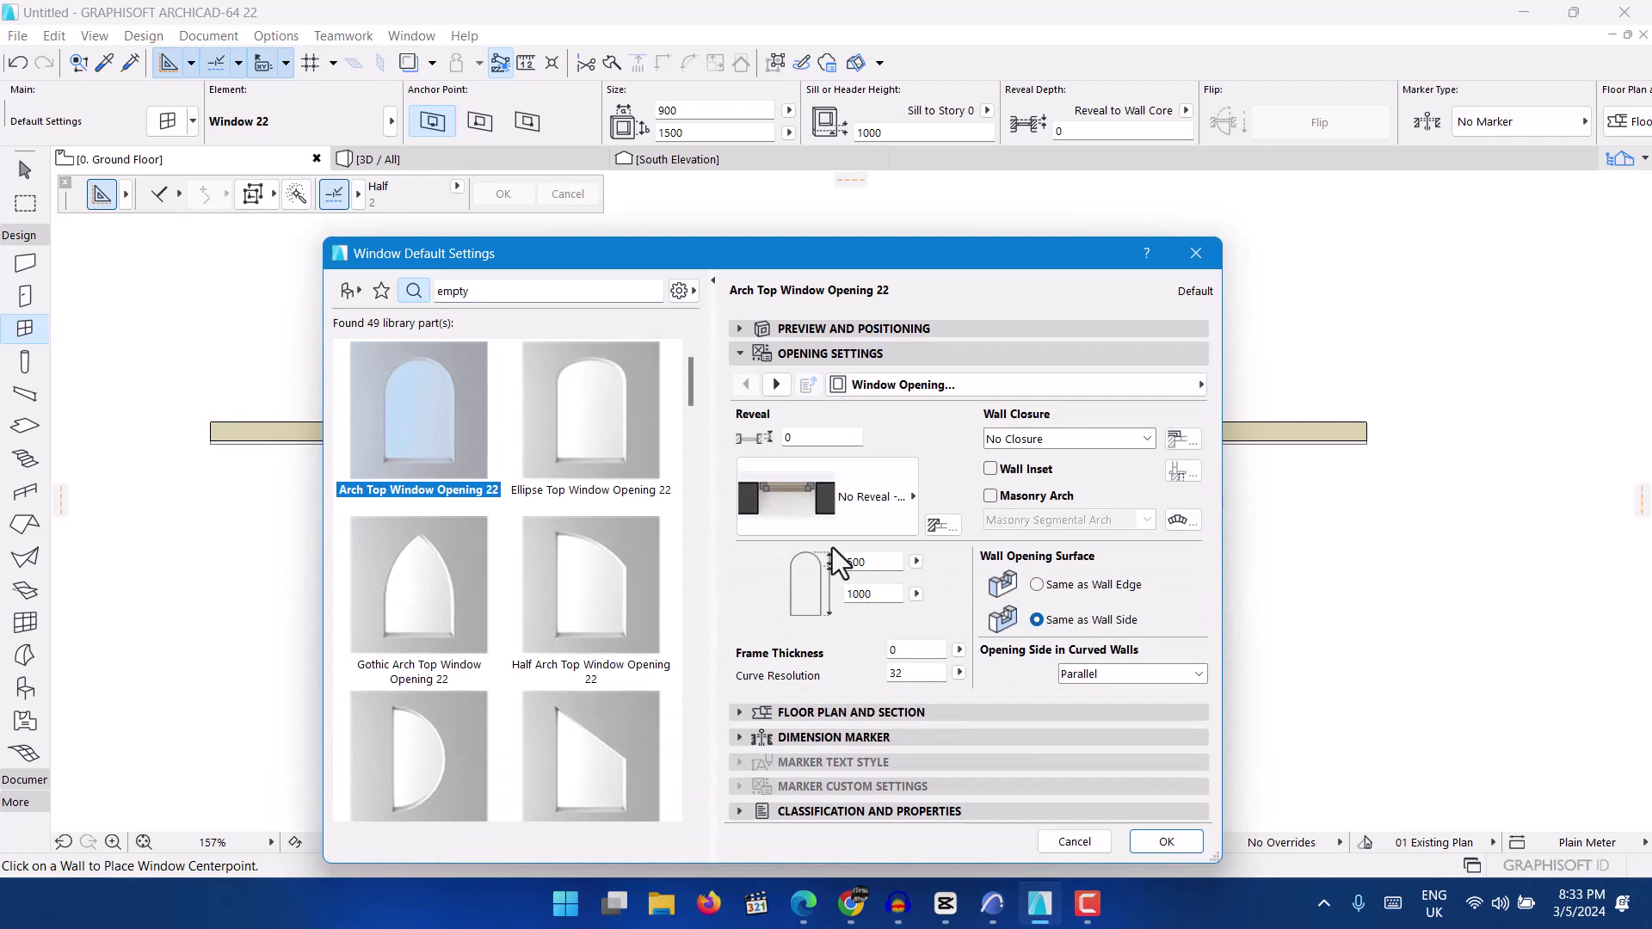
pyautogui.click(602, 433)
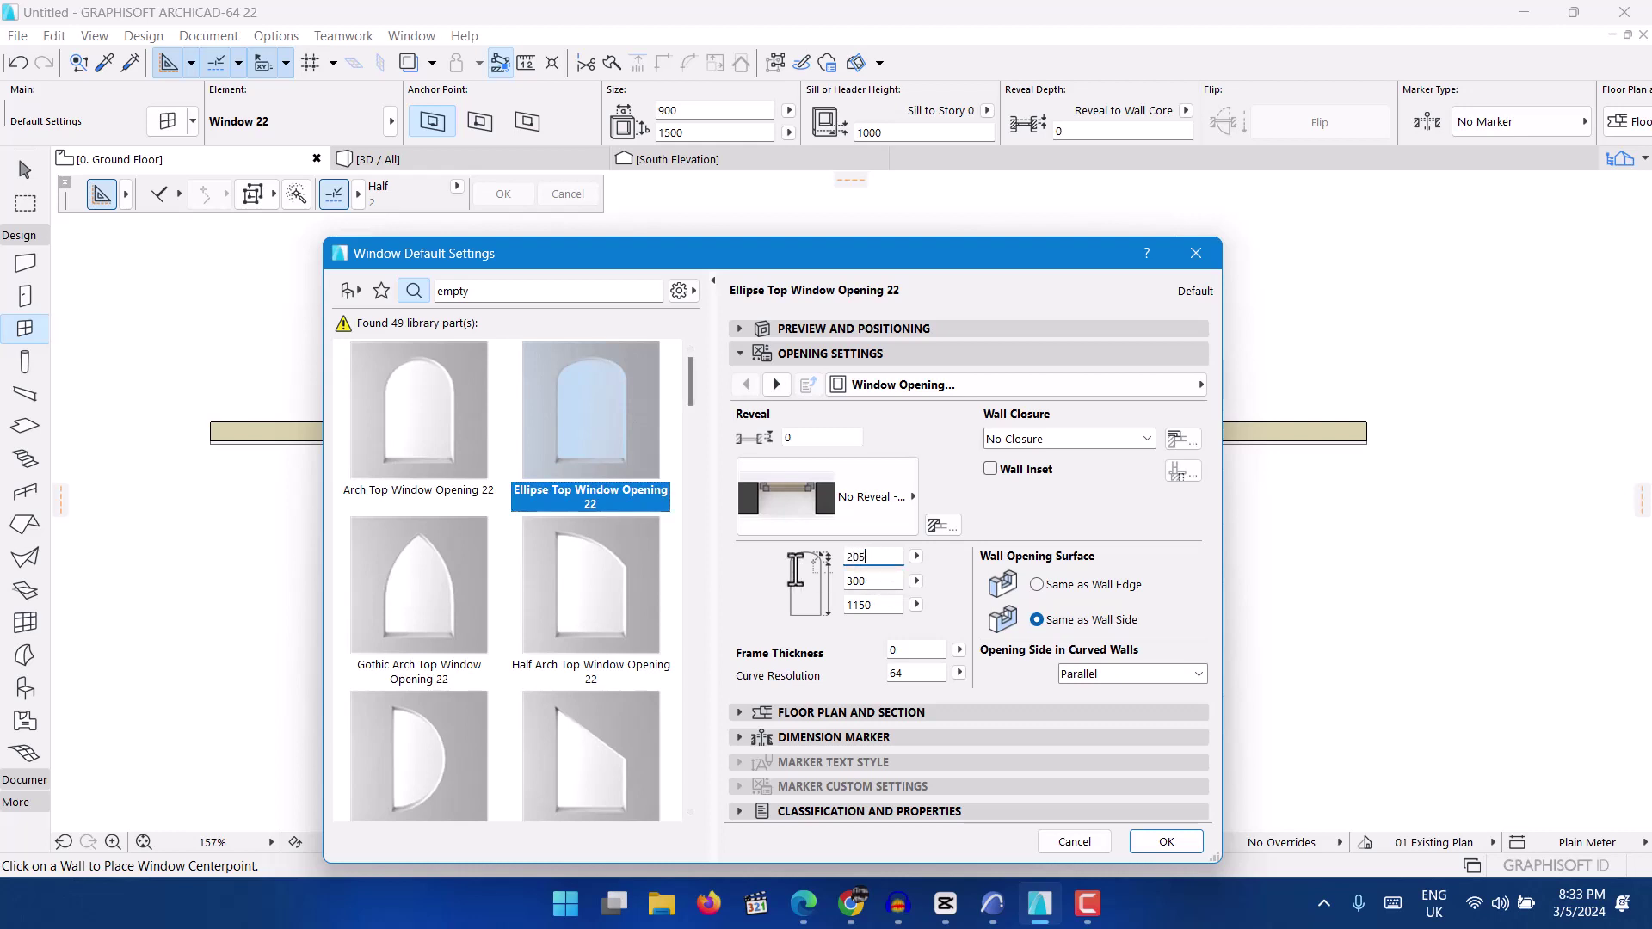
pyautogui.click(865, 583)
pyautogui.click(1168, 844)
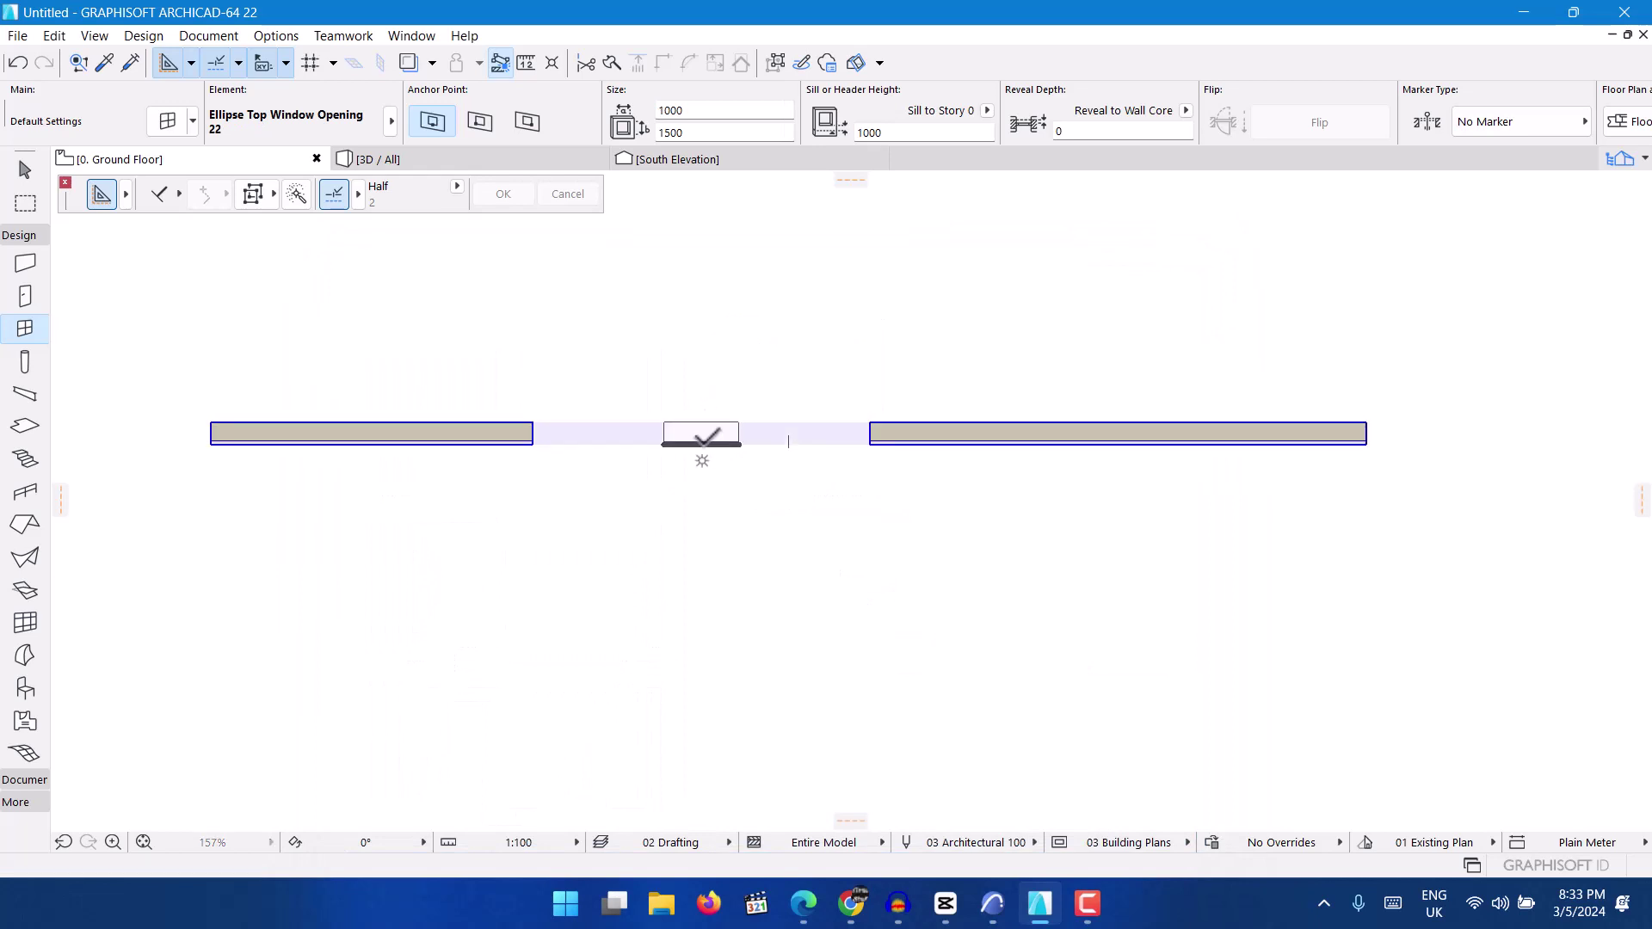
# Place the ellipse-top window opening in the wall and view it in 3D.
pyautogui.click(702, 433)
pyautogui.click(24, 170)
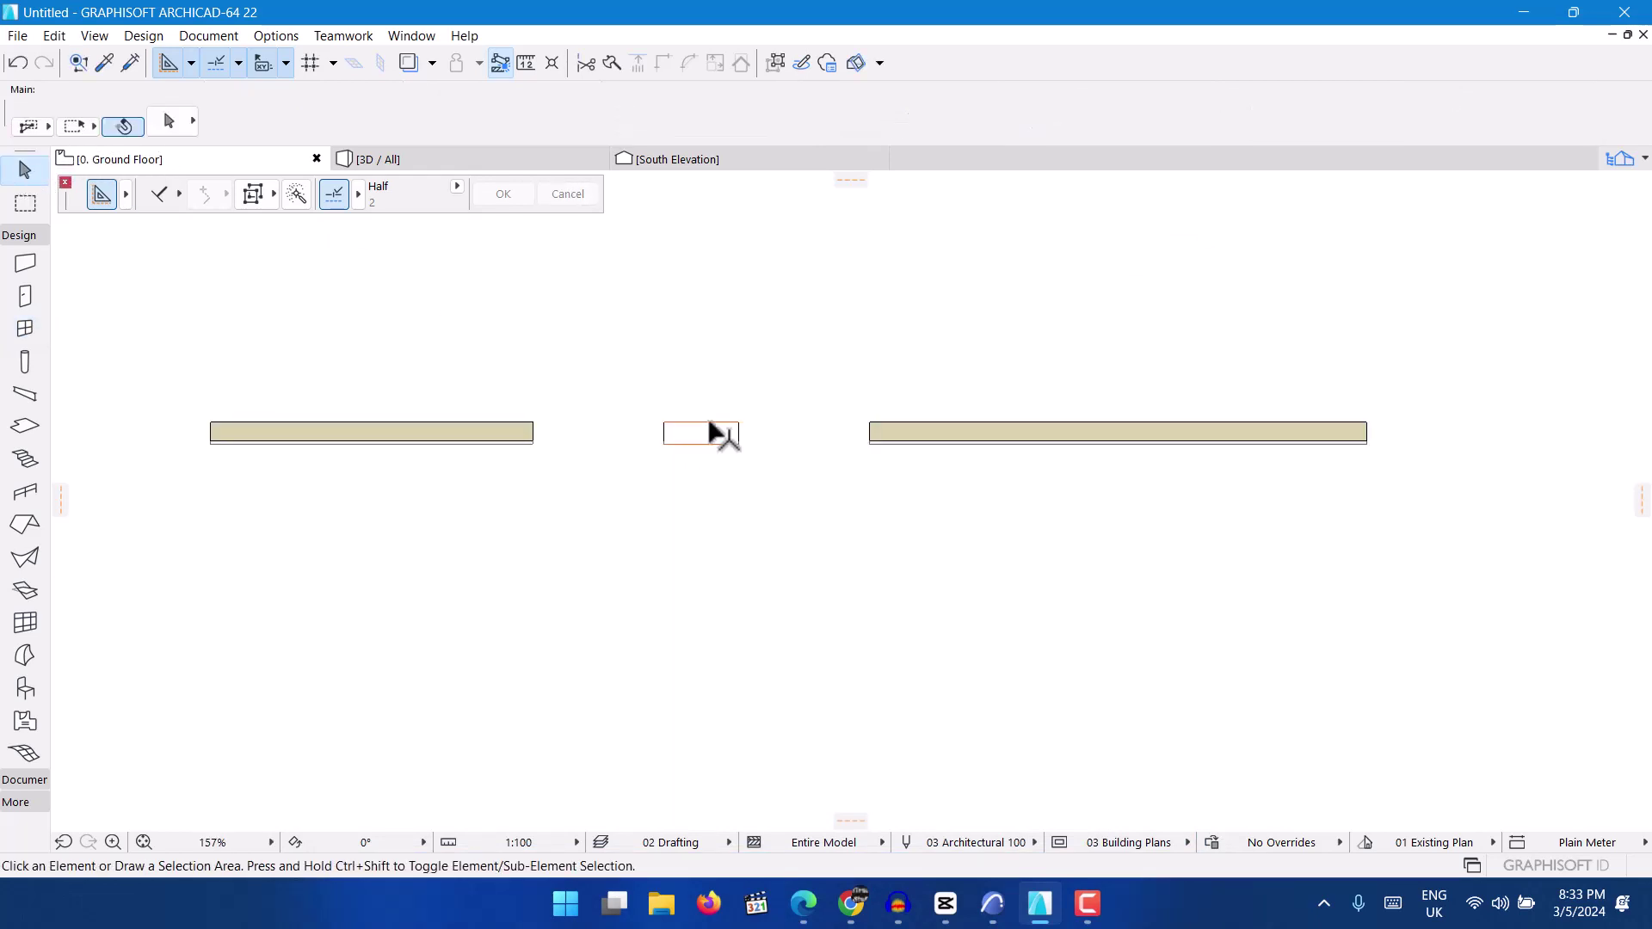
pyautogui.scroll(3, 709, 433)
pyautogui.scroll(-1, 976, 451)
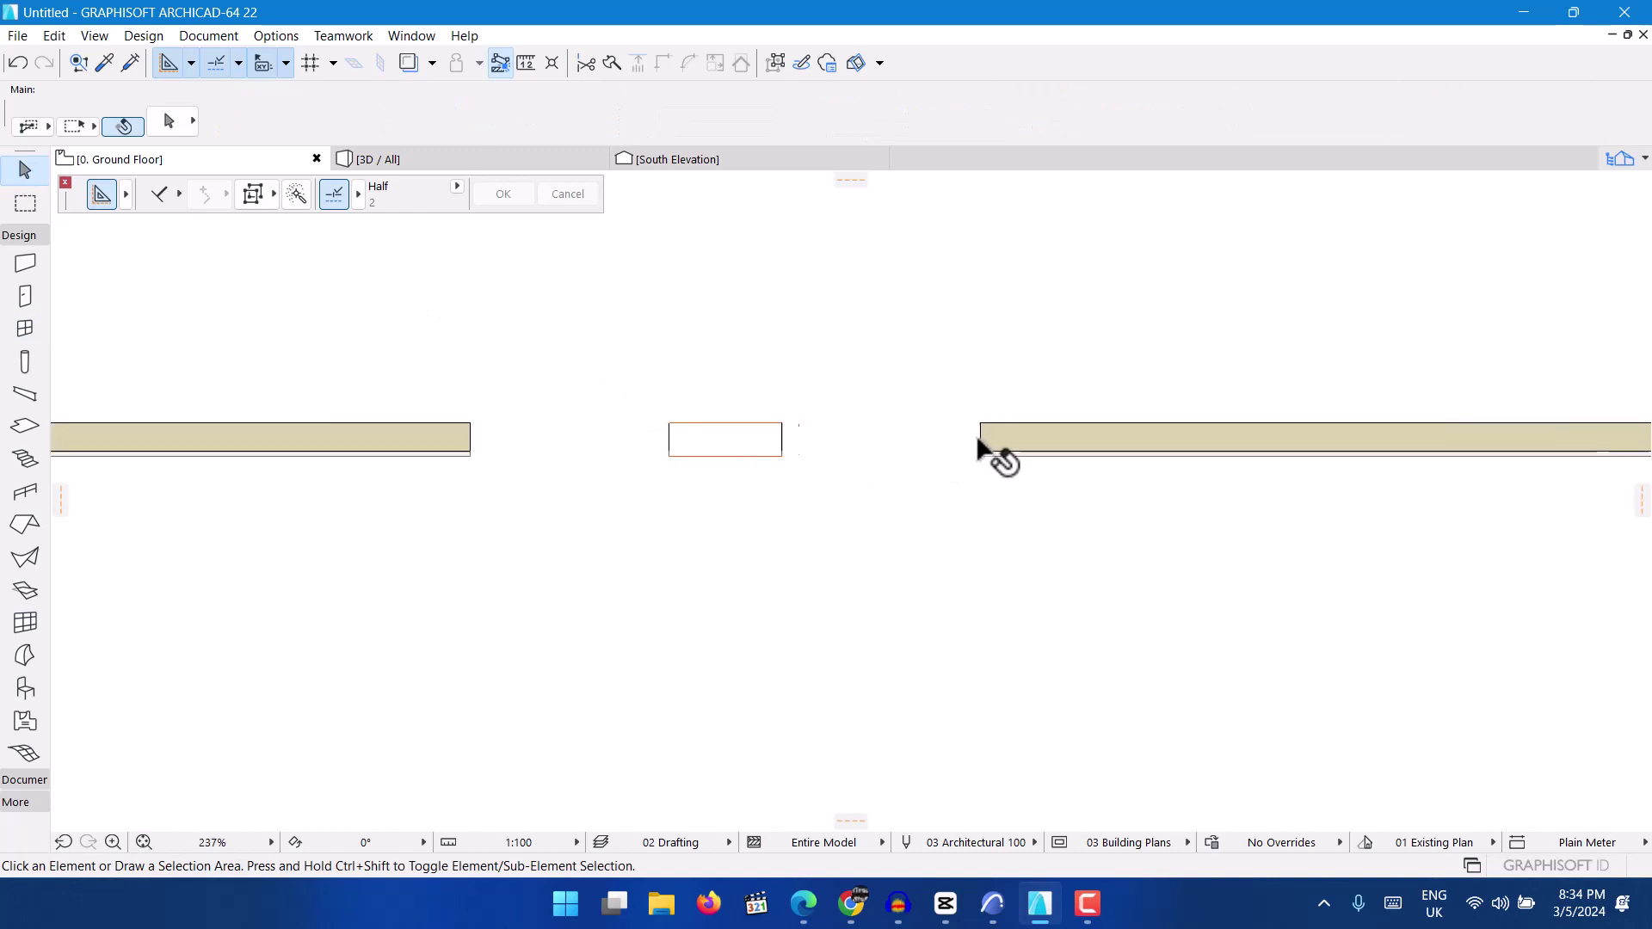
pyautogui.scroll(1, 984, 448)
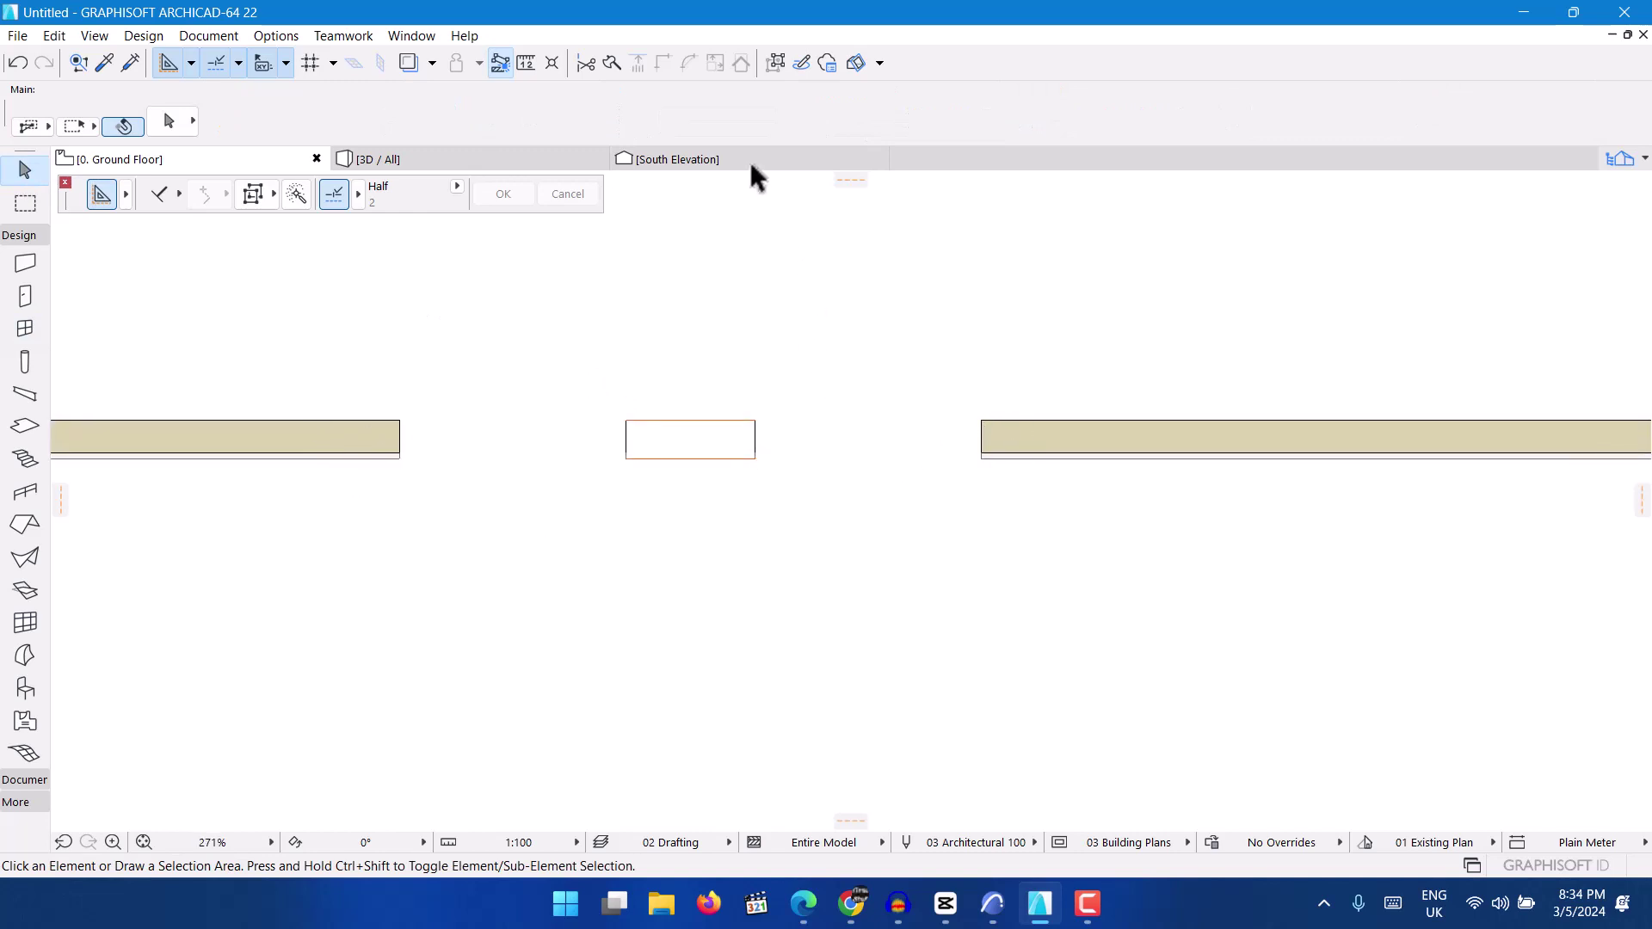
pyautogui.scroll(-1, 927, 388)
pyautogui.scroll(-1, 927, 387)
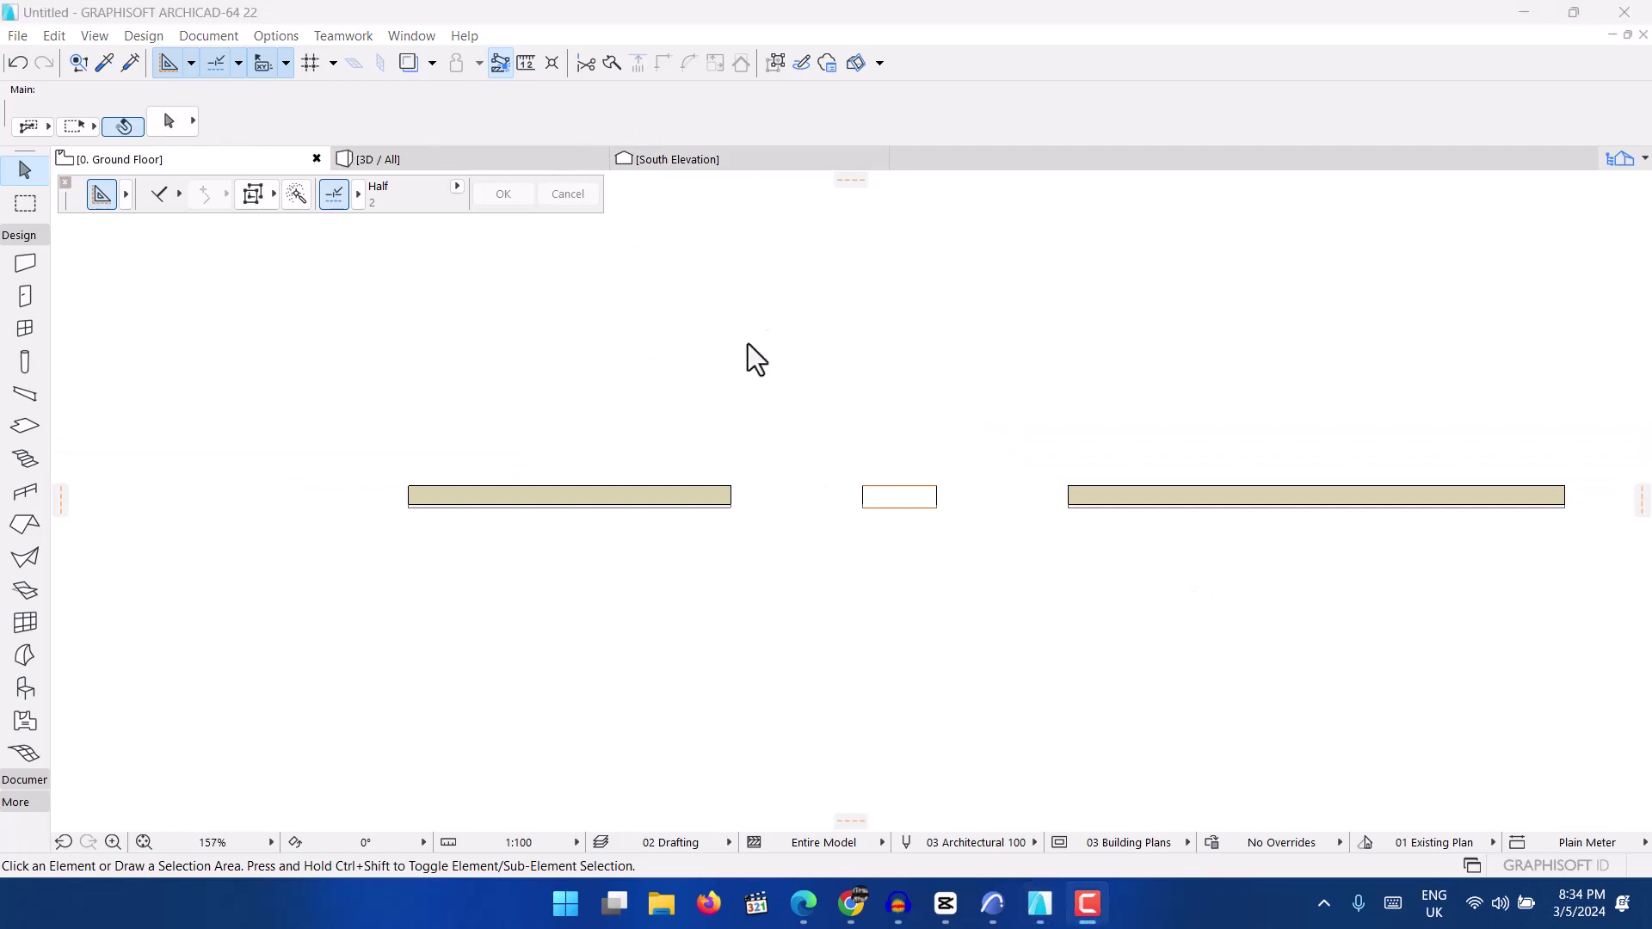
pyautogui.click(456, 153)
pyautogui.click(433, 156)
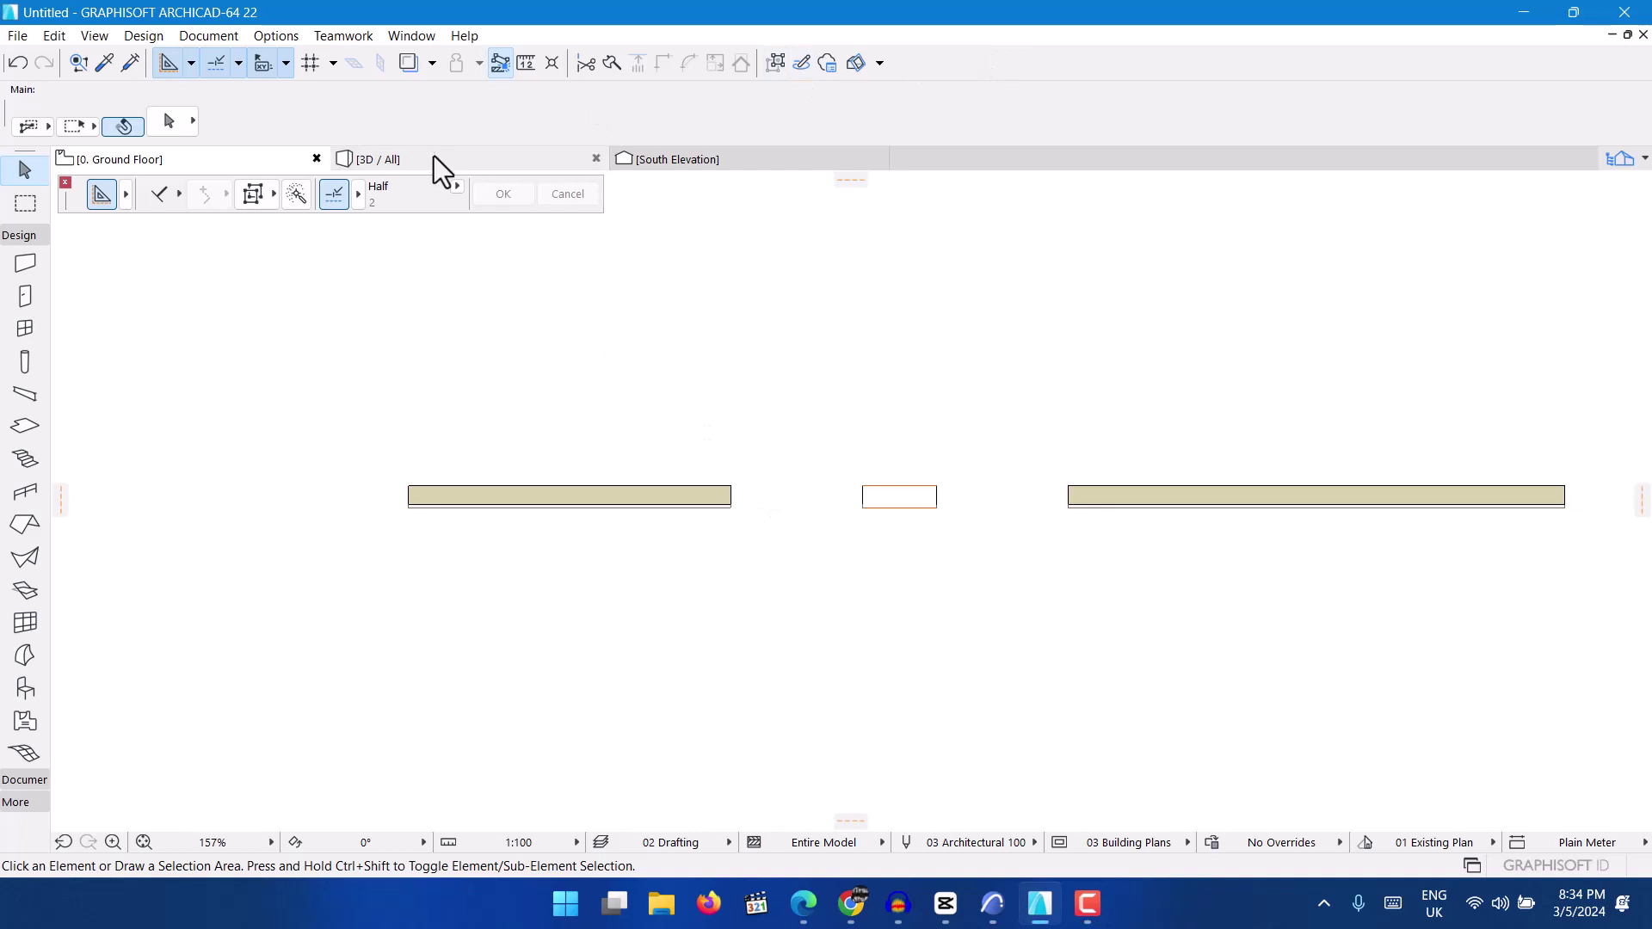
pyautogui.scroll(2, 697, 556)
pyautogui.scroll(2, 717, 530)
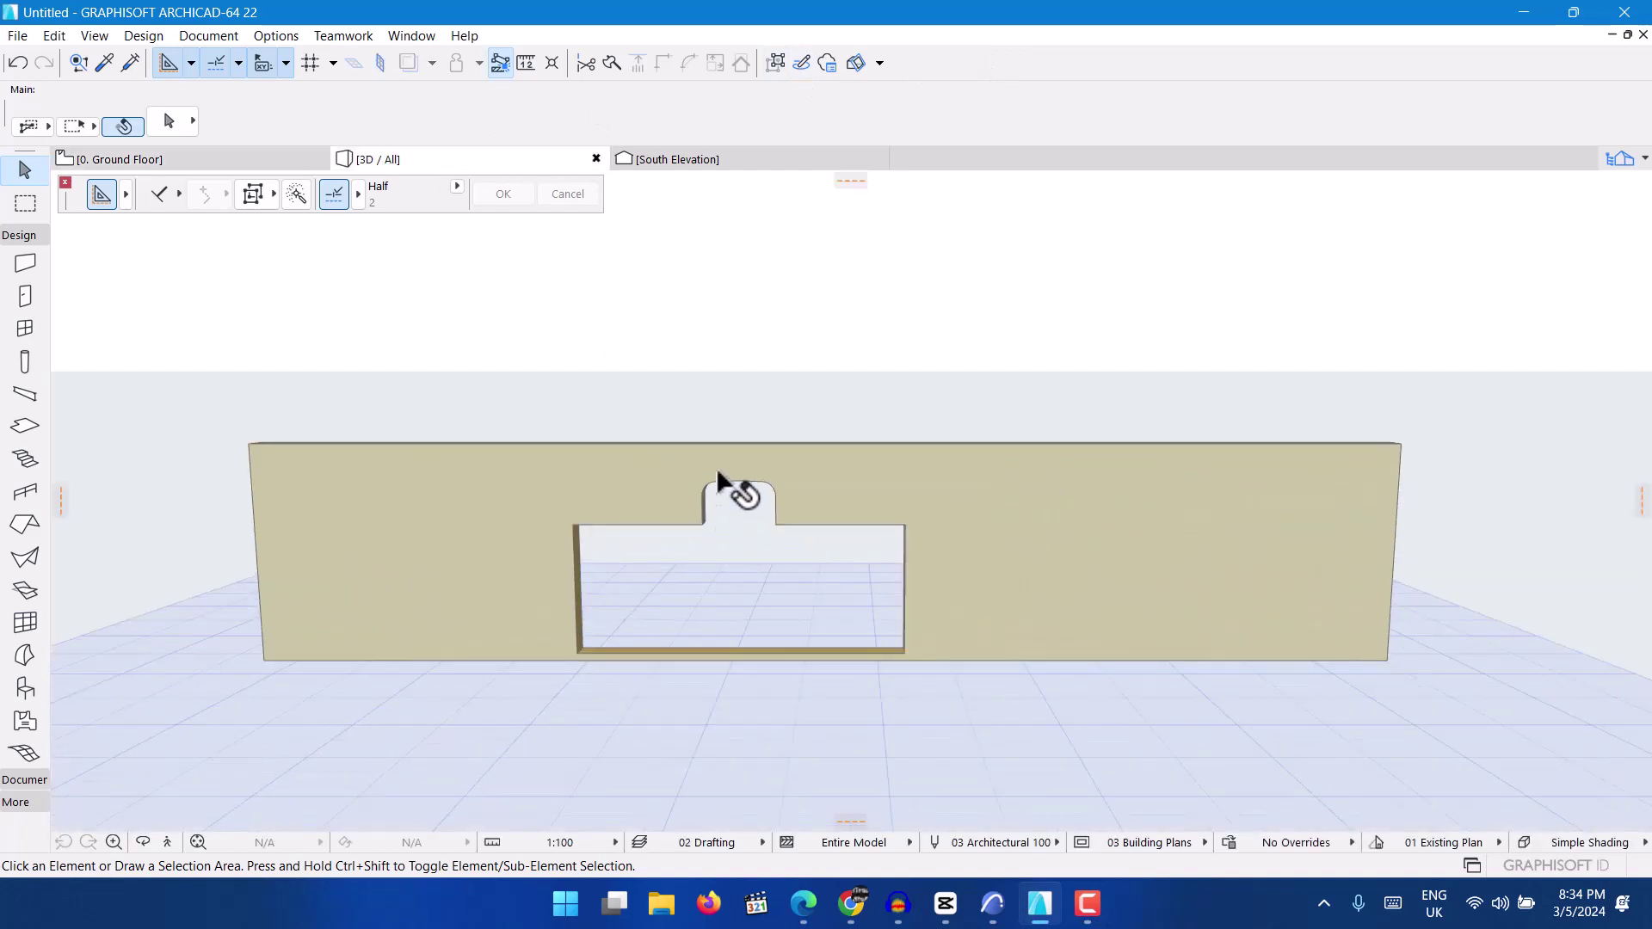
pyautogui.scroll(2, 720, 497)
pyautogui.scroll(-1, 704, 518)
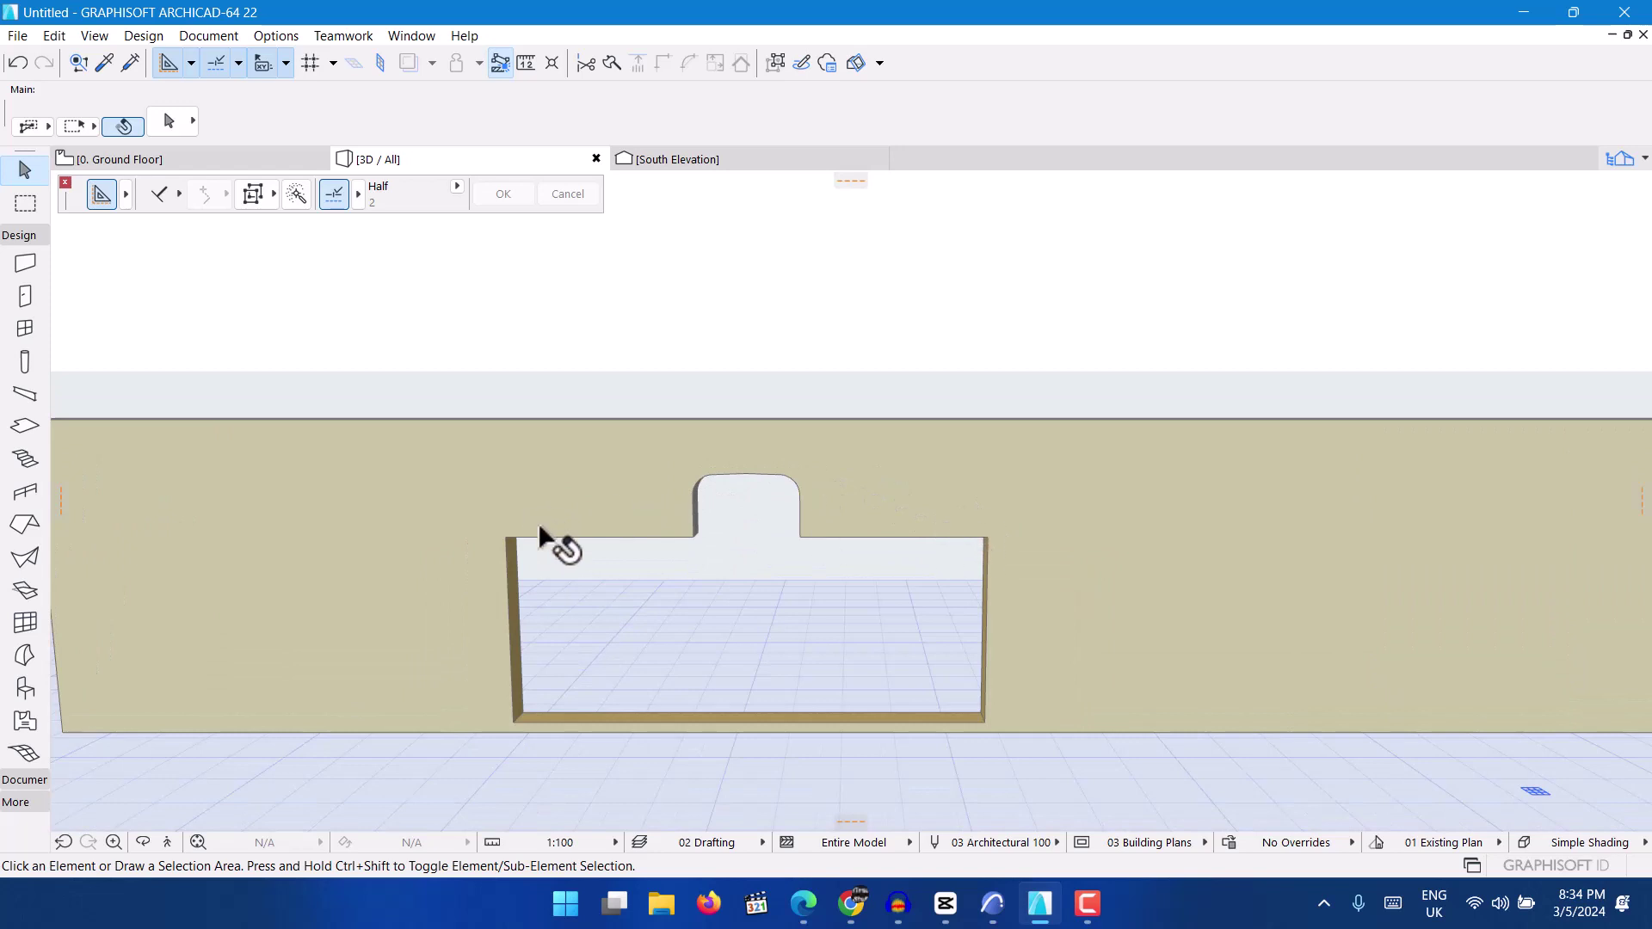
# On the ground floor plan, stretch the window opening's corners out to 4063 wide.
pyautogui.click(204, 159)
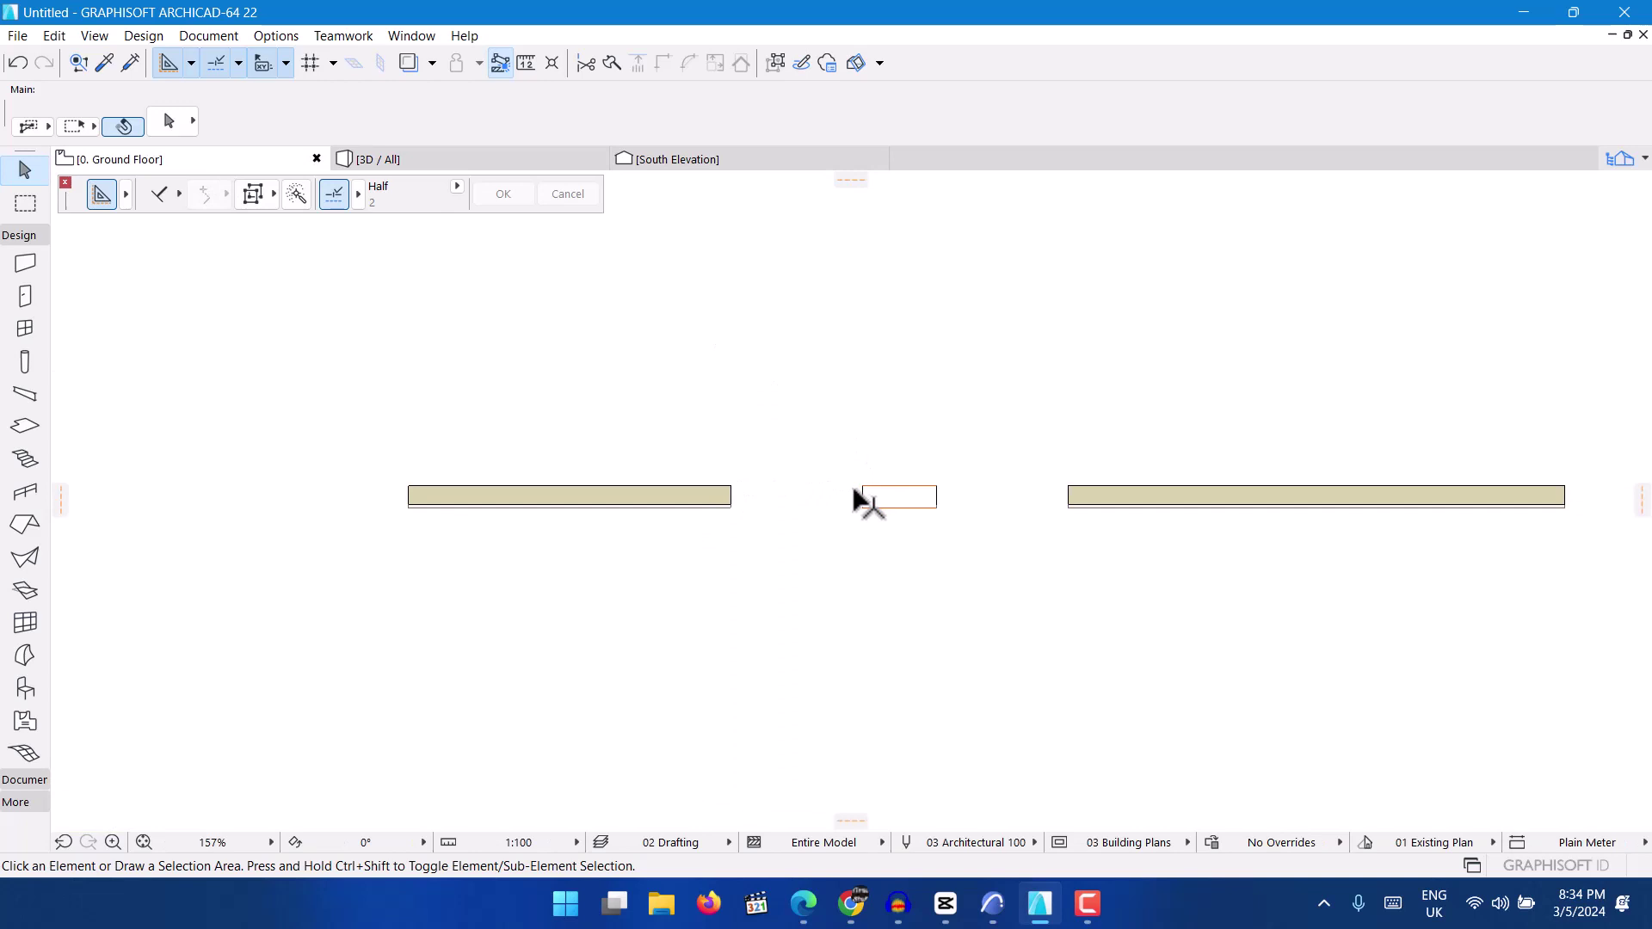
pyautogui.click(863, 496)
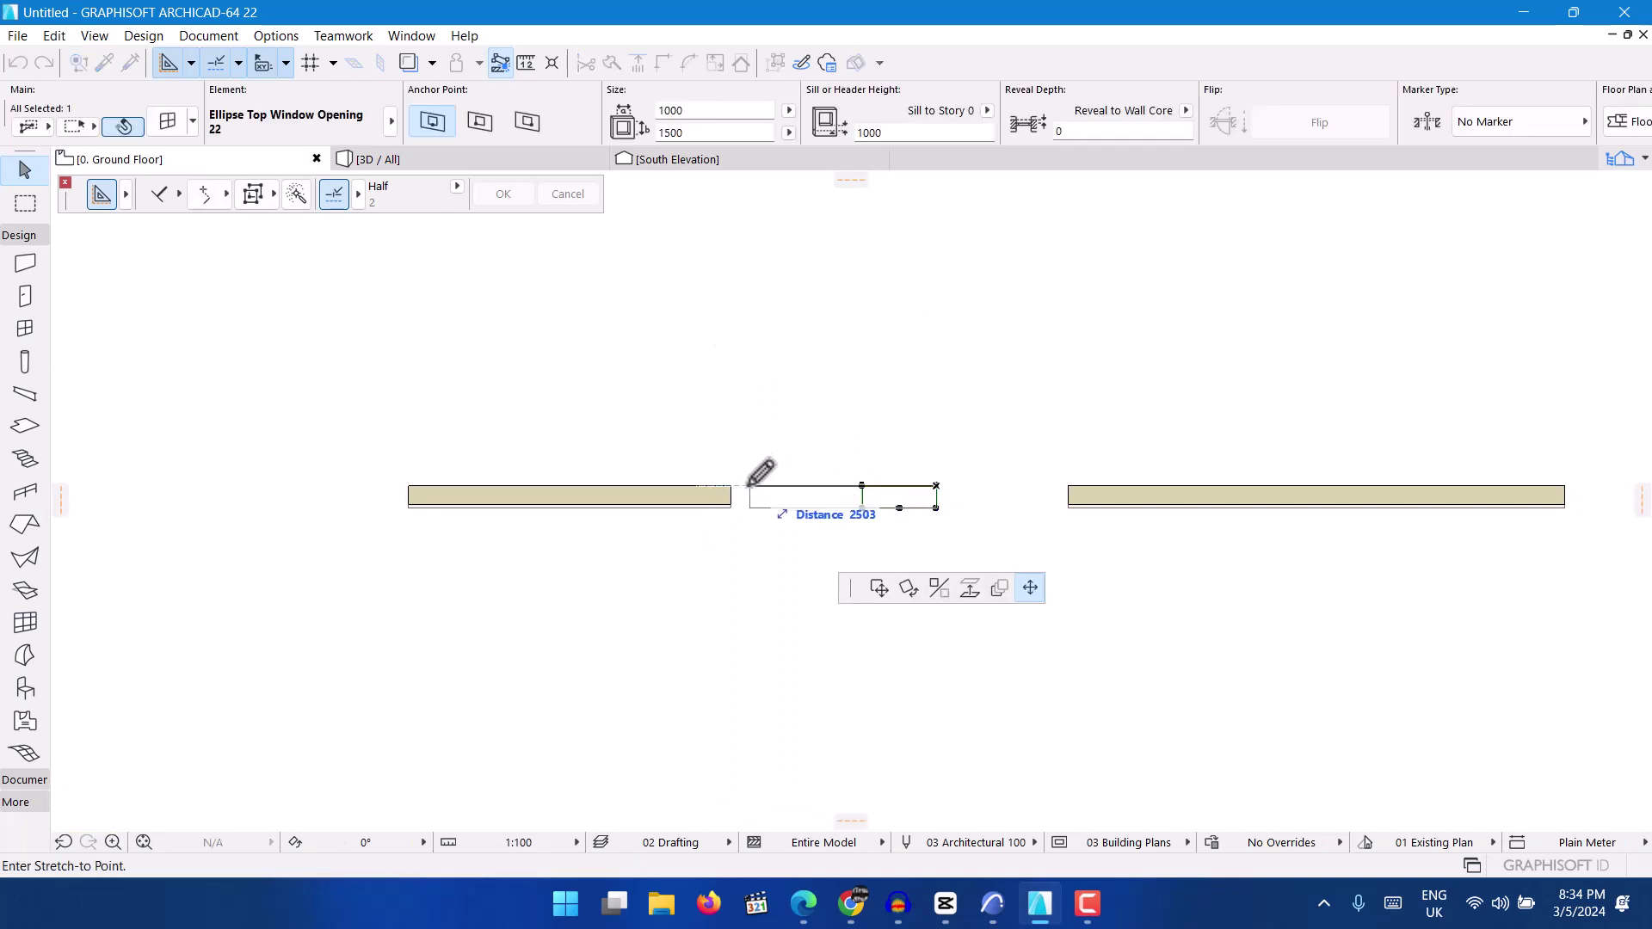
pyautogui.scroll(2, 746, 490)
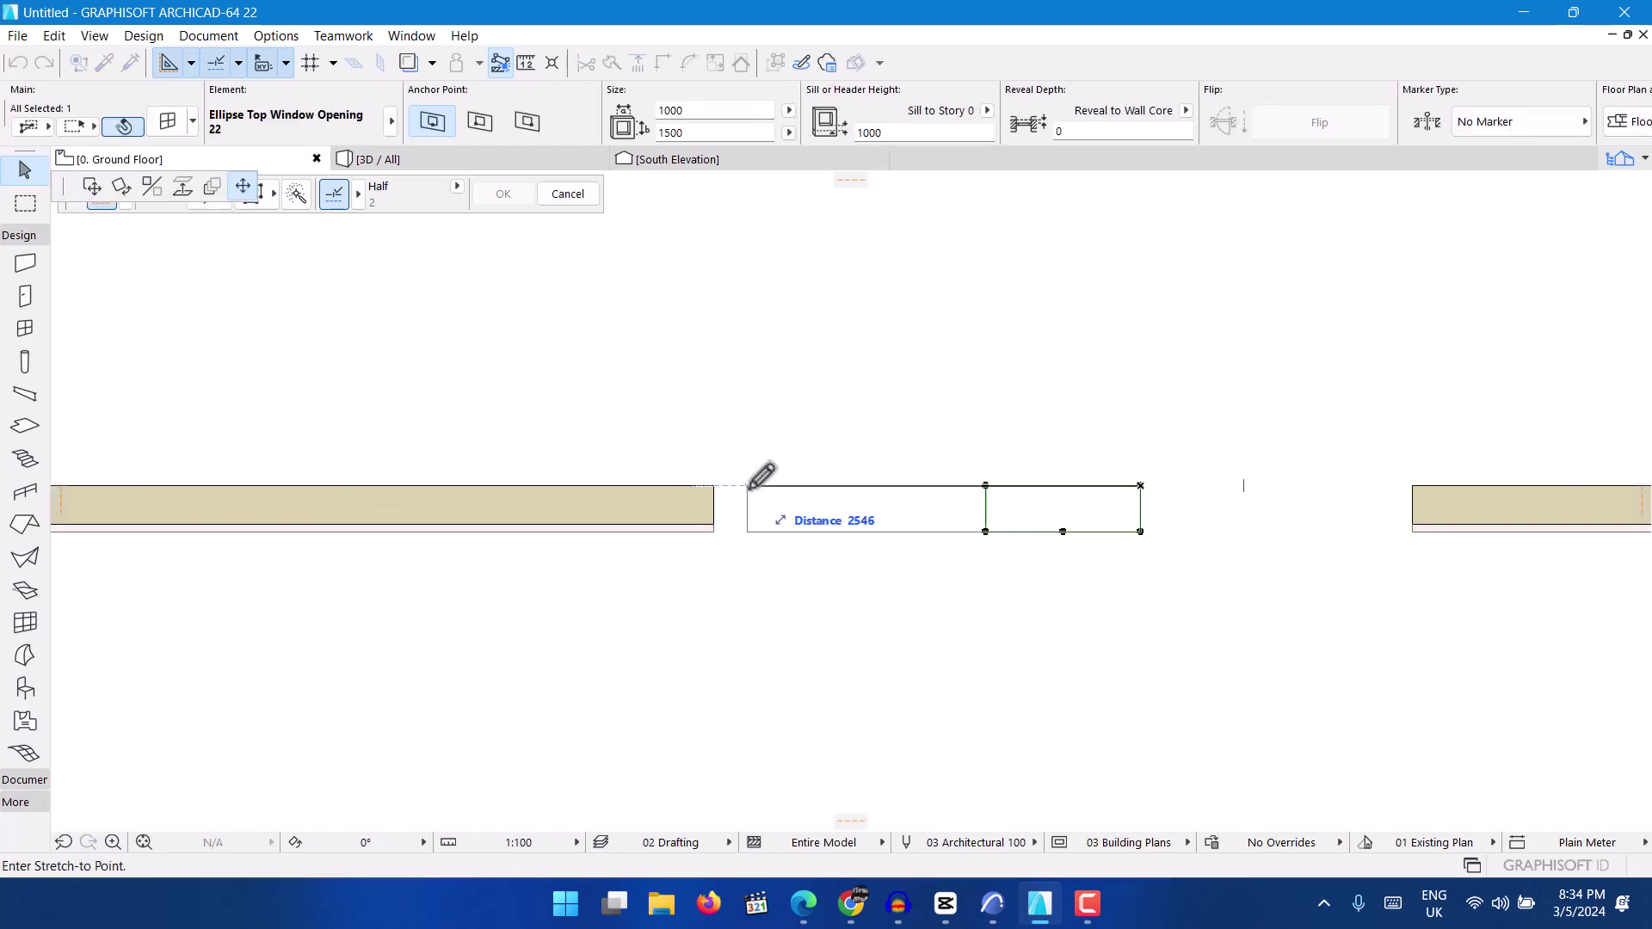
pyautogui.click(751, 487)
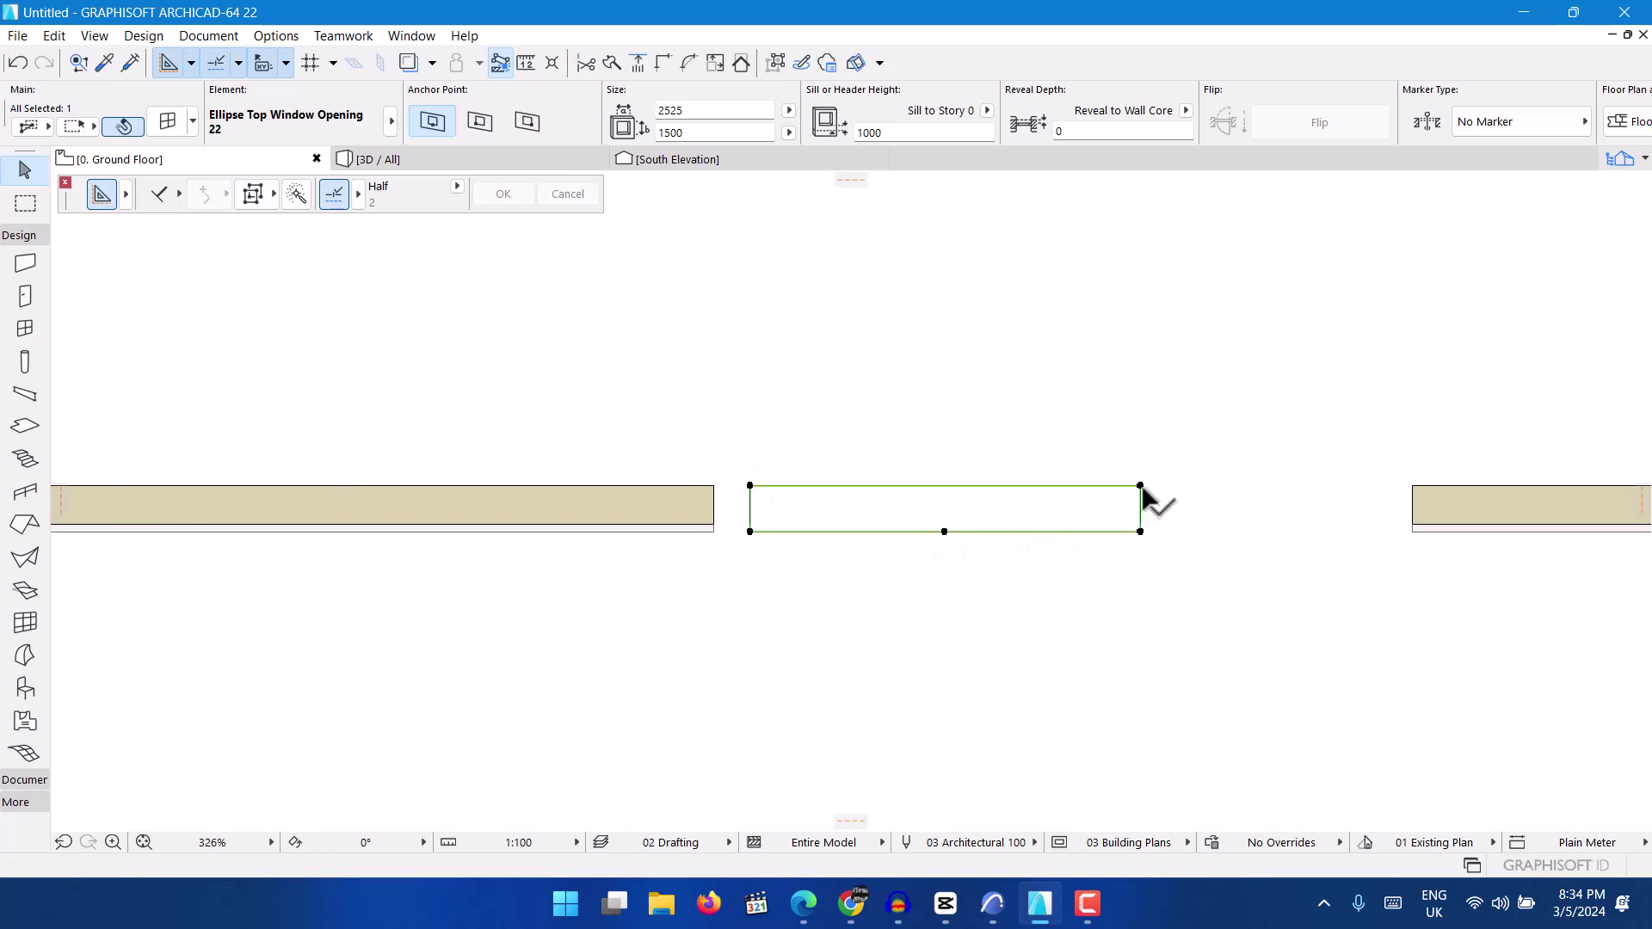
pyautogui.click(1142, 488)
pyautogui.scroll(-2, 1143, 480)
pyautogui.scroll(3, 1059, 491)
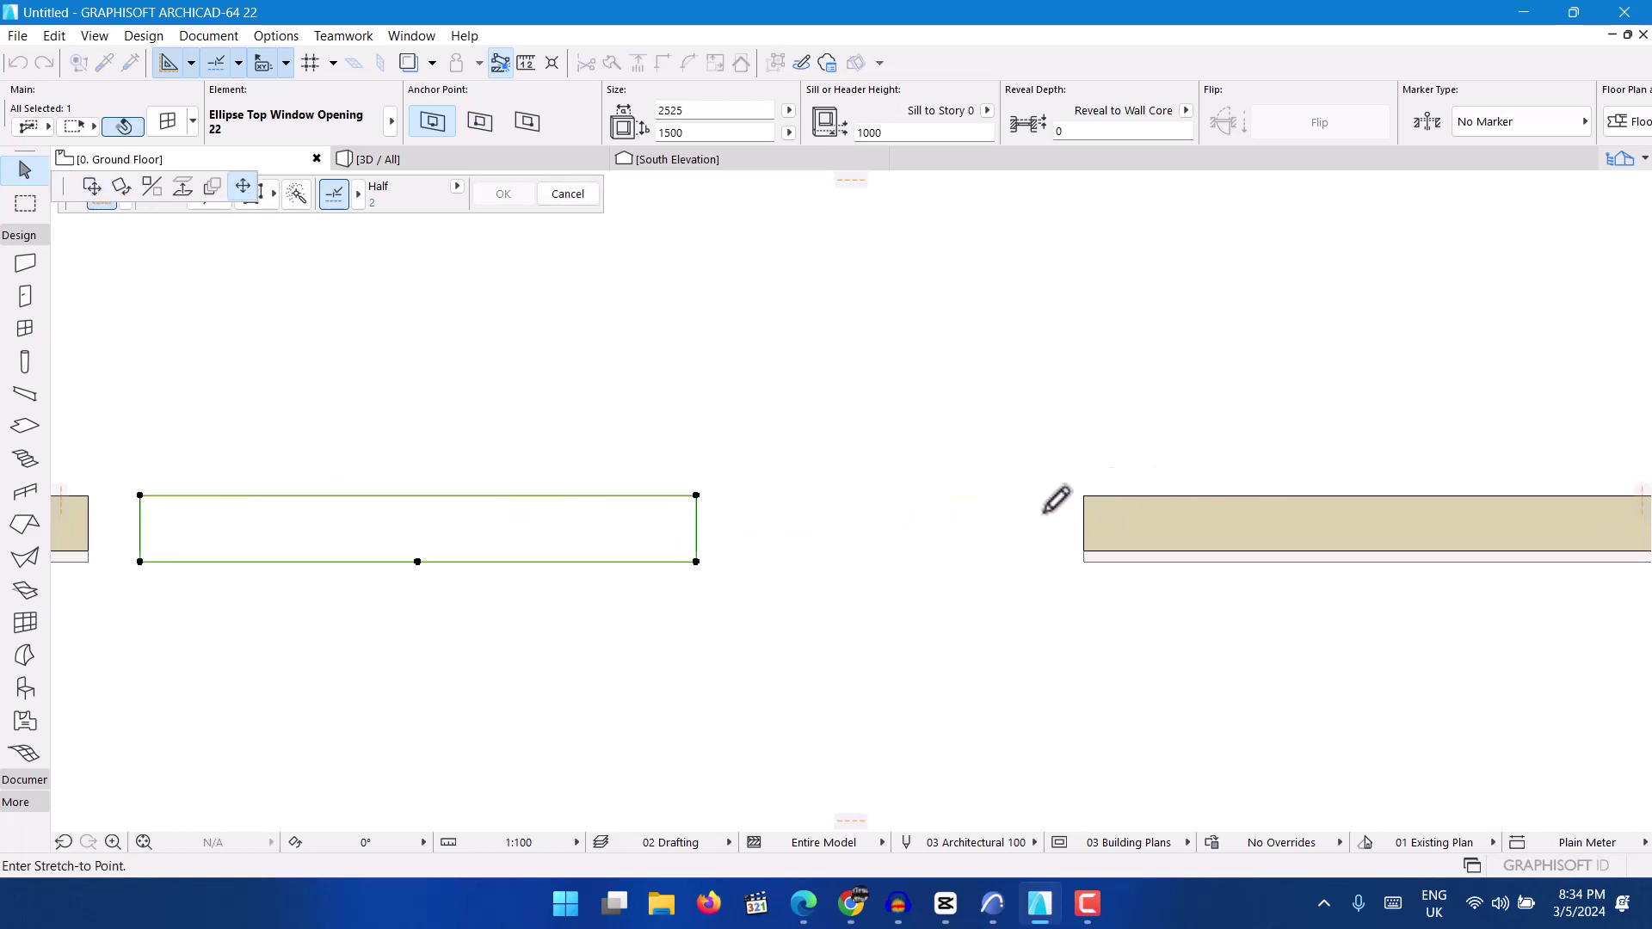
pyautogui.click(1033, 495)
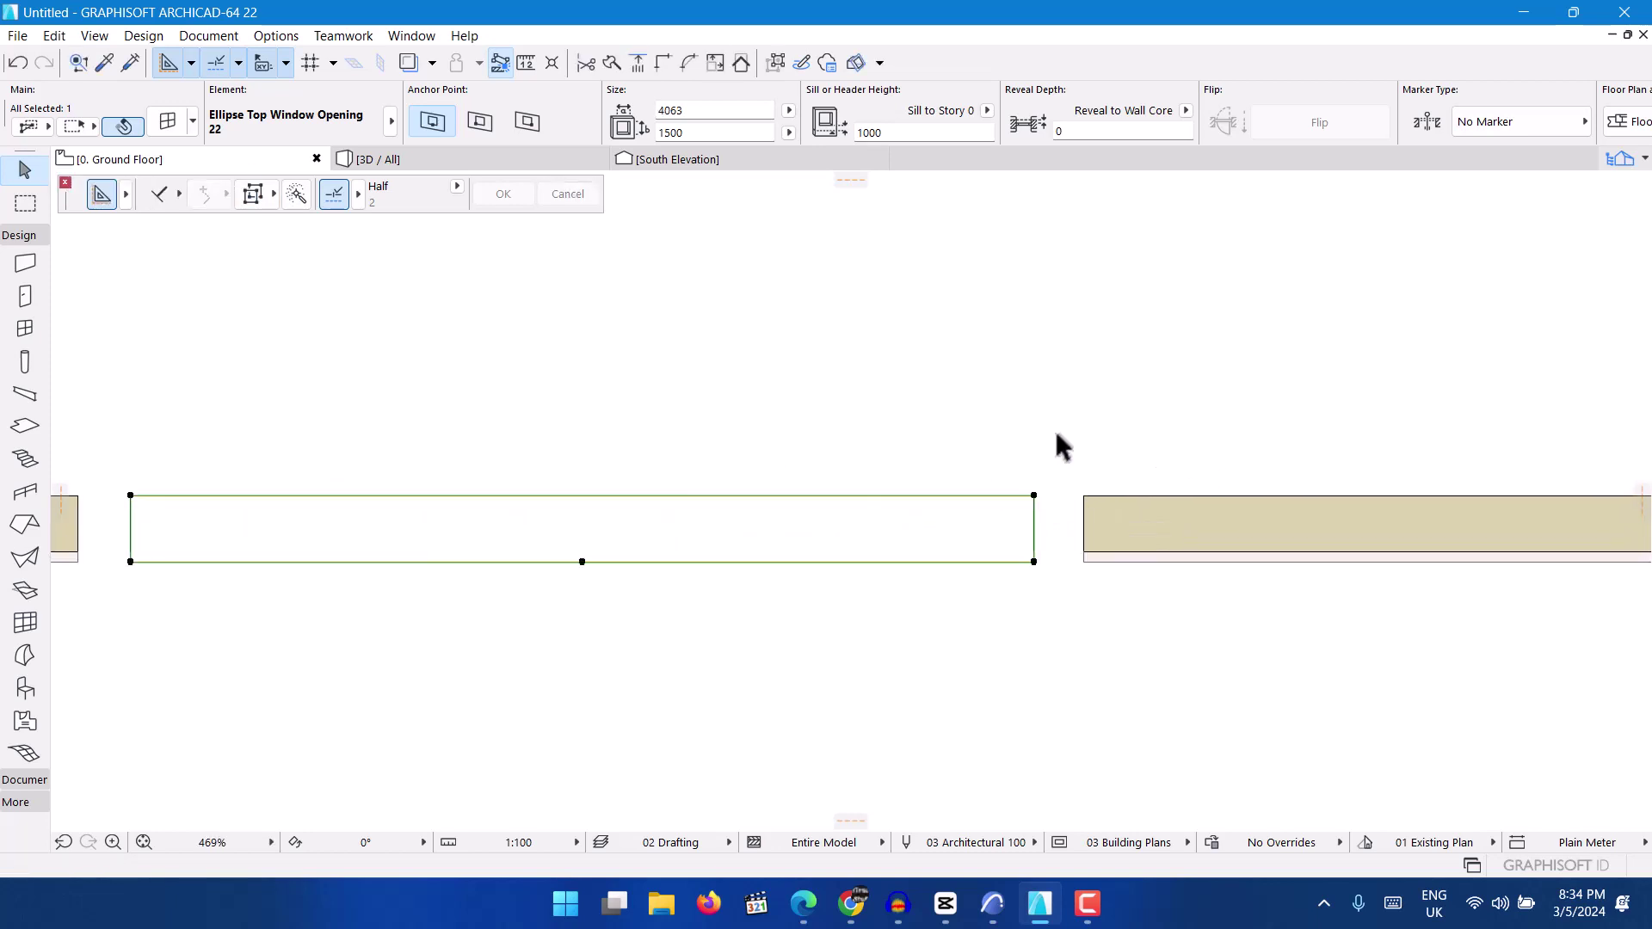
pyautogui.scroll(-2, 1070, 598)
pyautogui.scroll(2, 697, 417)
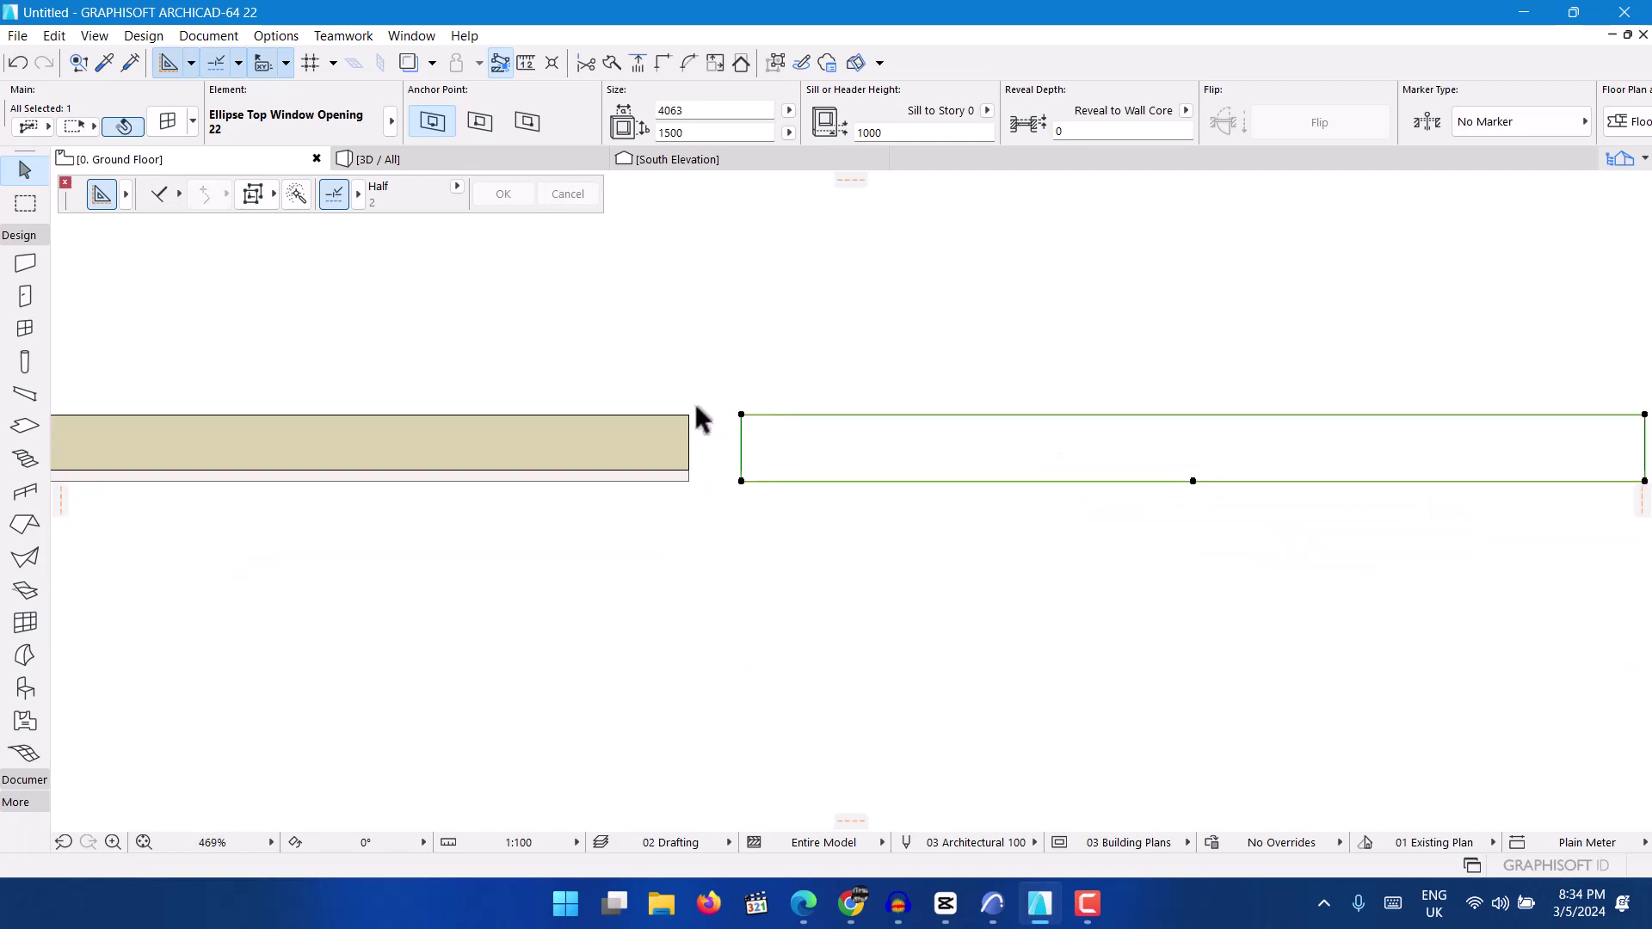
pyautogui.click(568, 158)
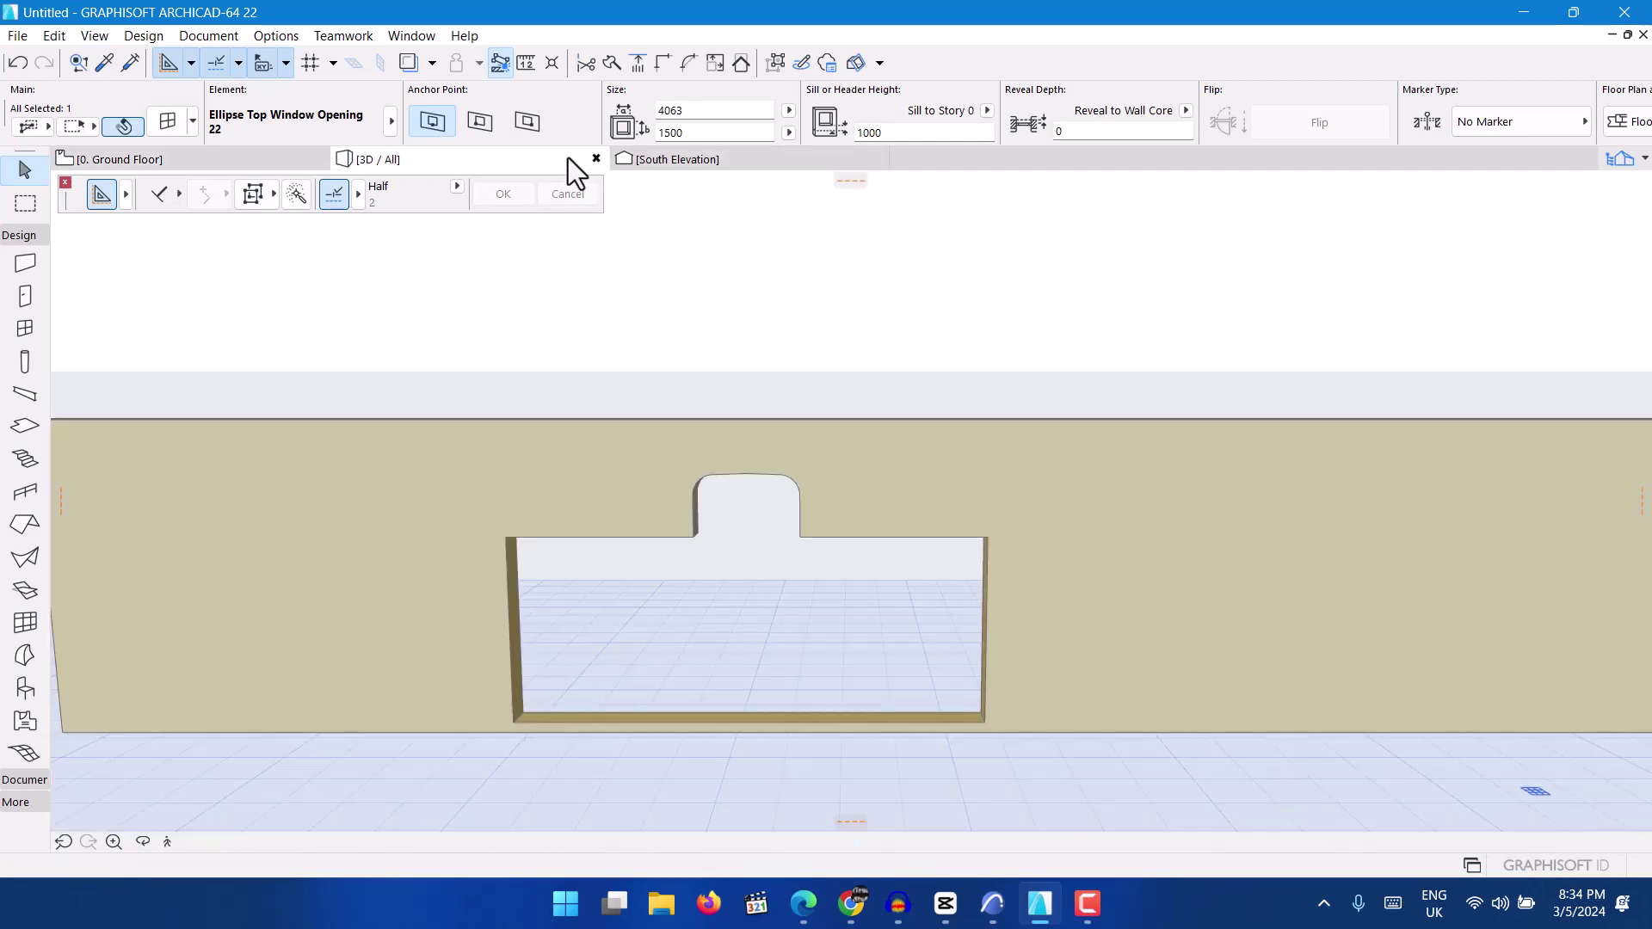
pyautogui.scroll(2, 774, 446)
pyautogui.scroll(2, 590, 560)
pyautogui.scroll(2, 602, 589)
pyautogui.scroll(-1, 627, 532)
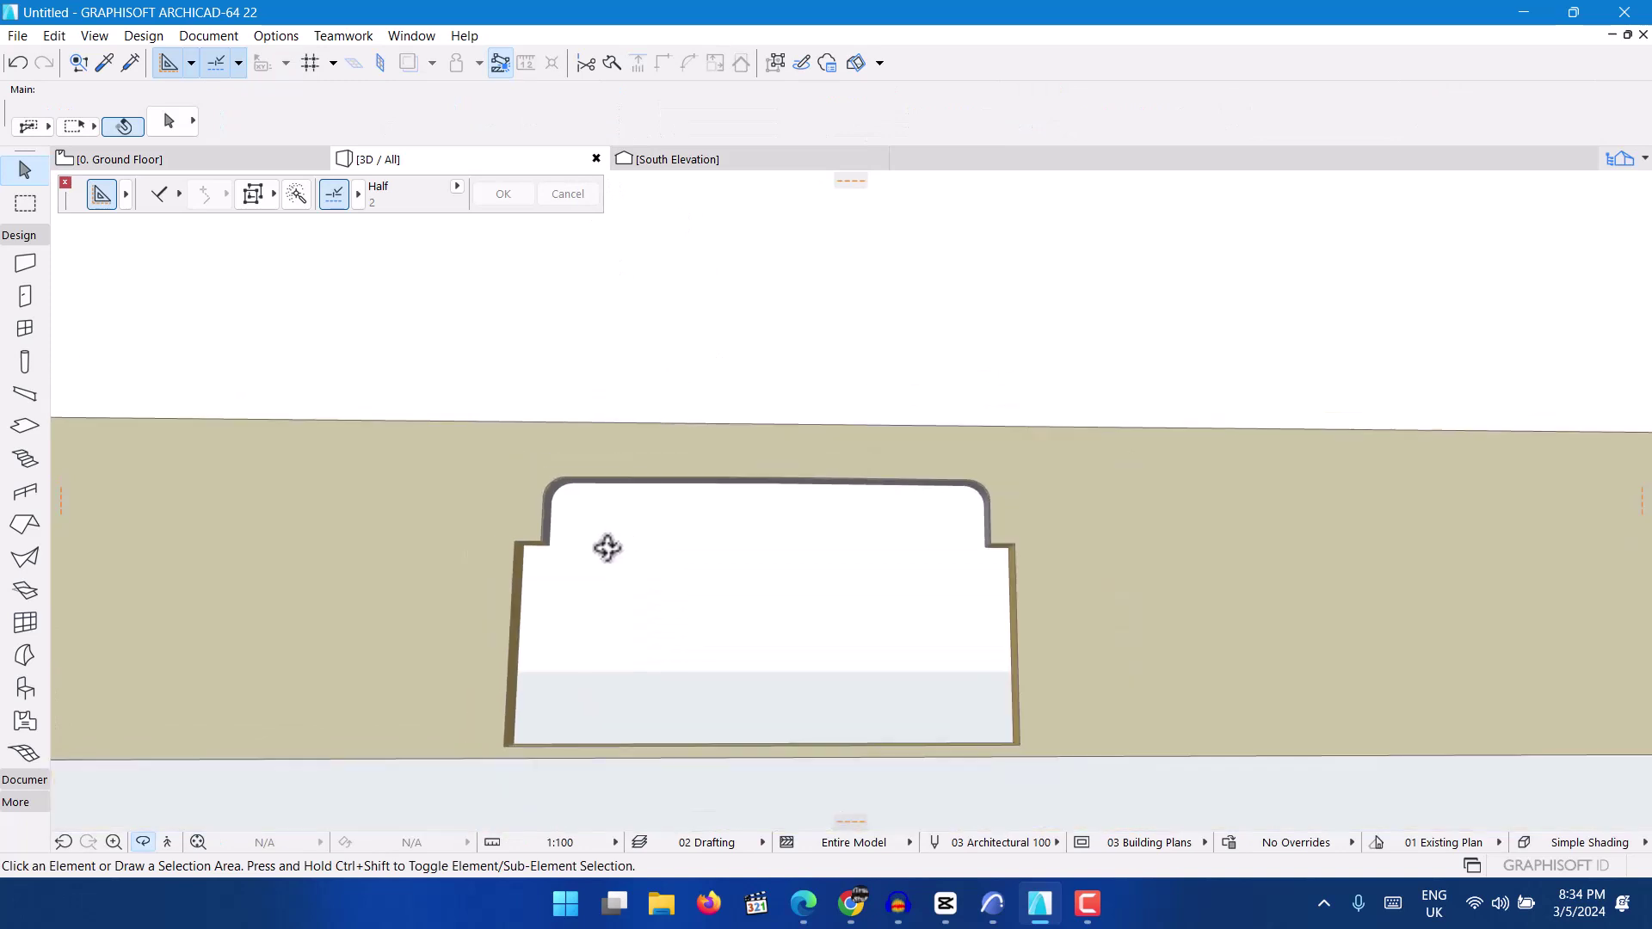
pyautogui.scroll(-1, 651, 566)
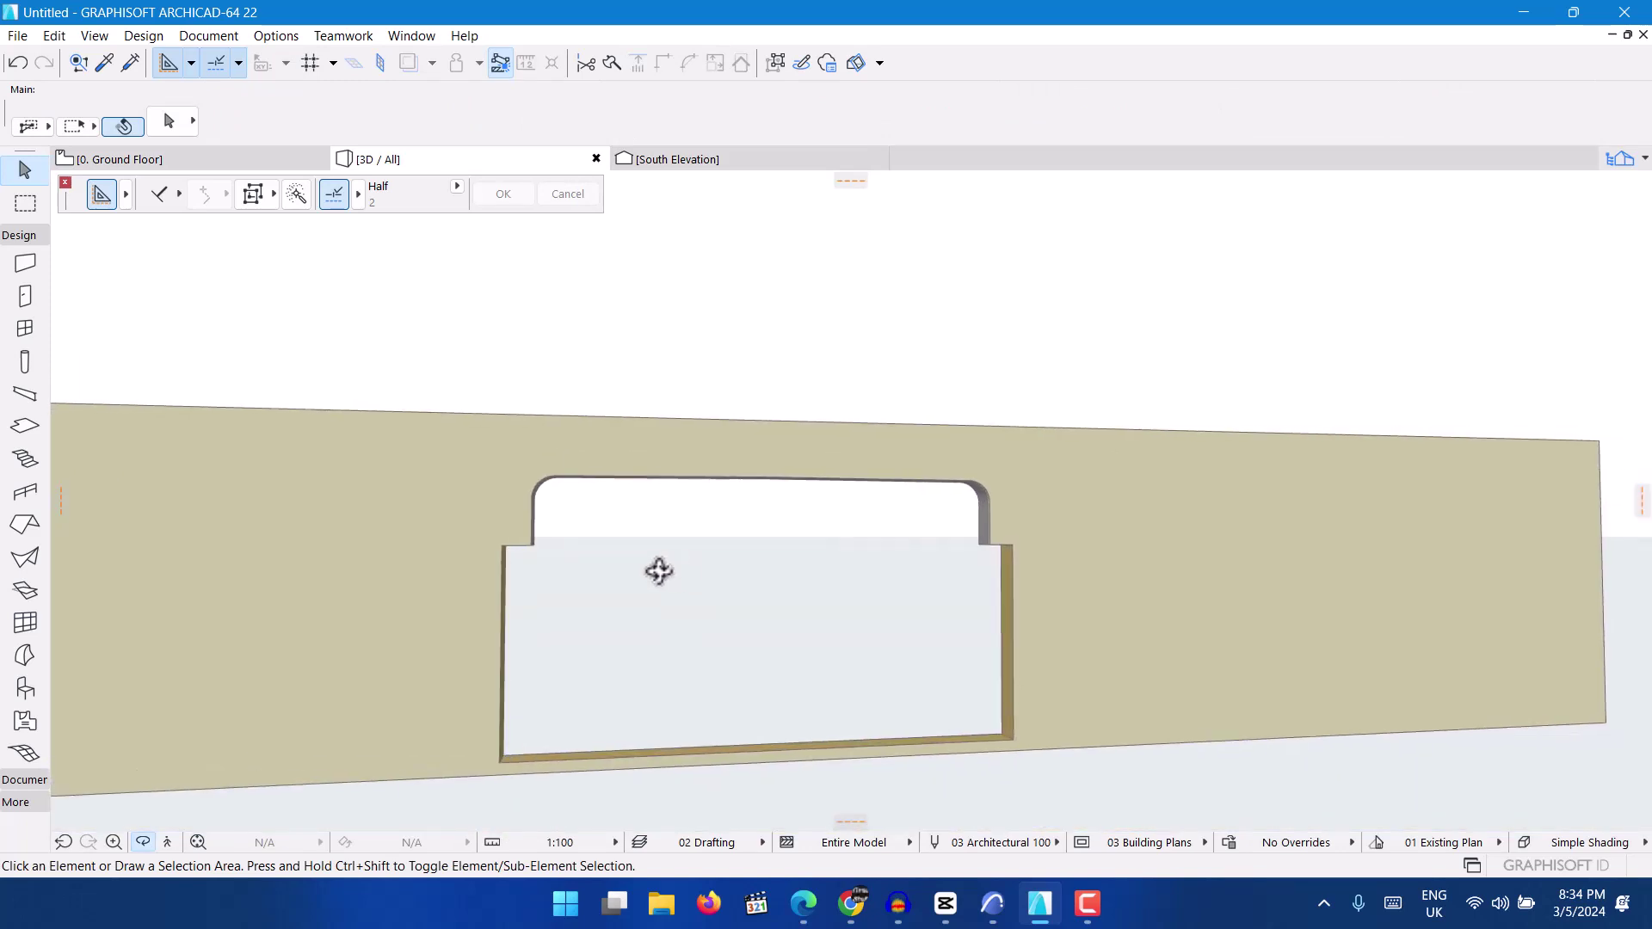
# Select the door opening in 3D to check its dimensions in the Info Box.
pyautogui.click(506, 556)
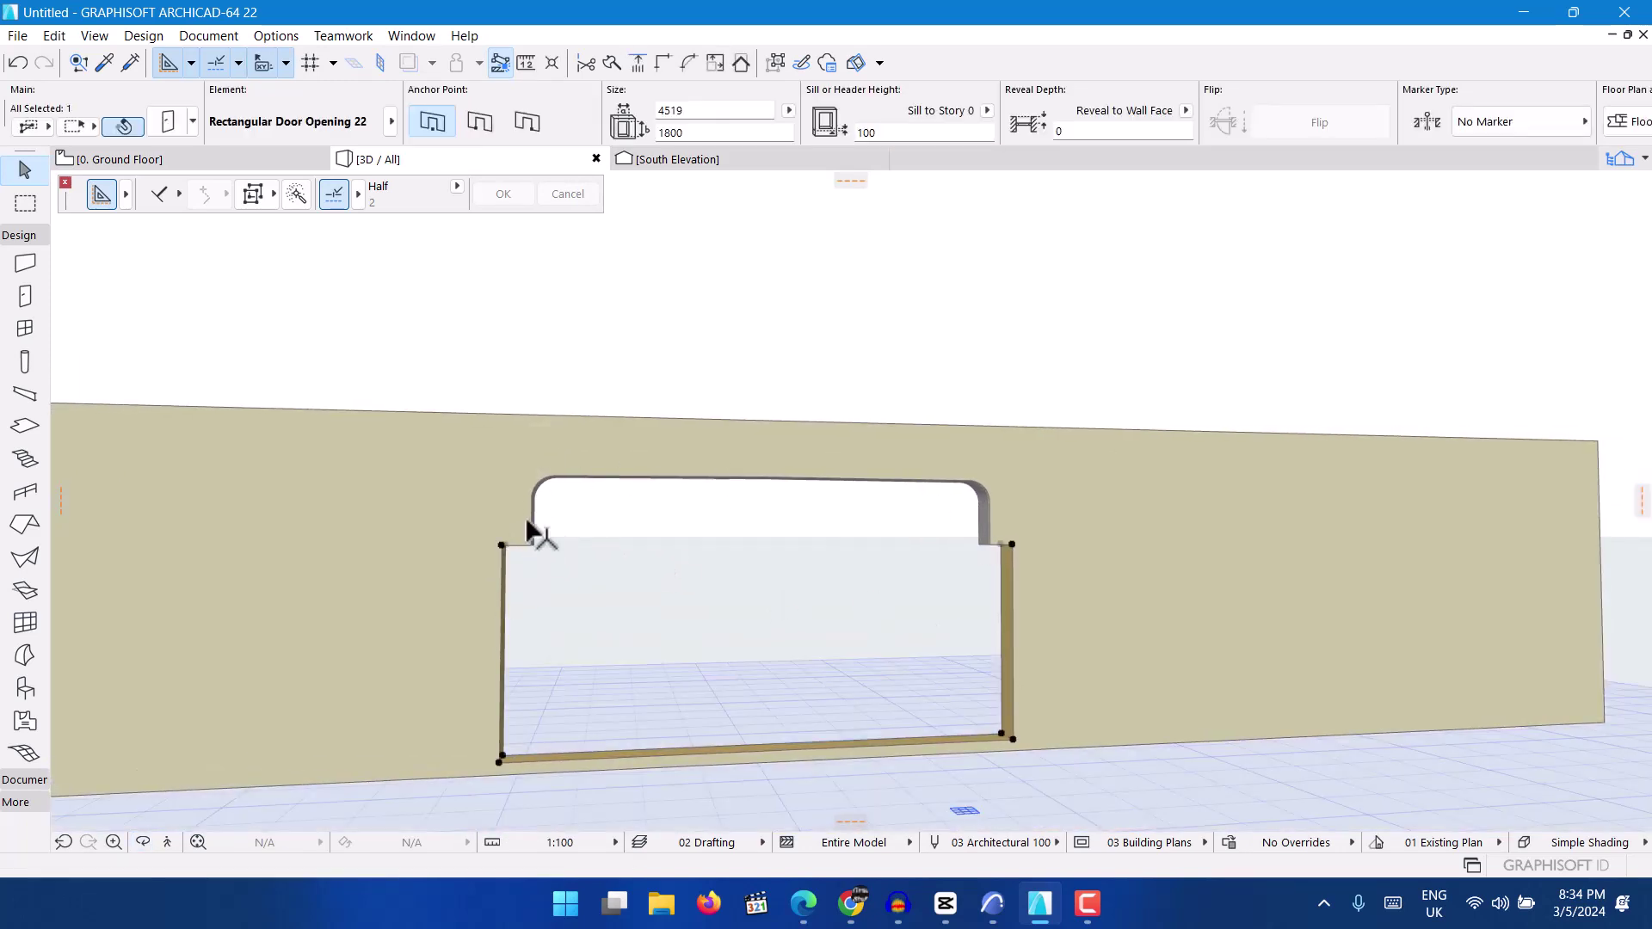
pyautogui.click(540, 558)
# In the window opening's size settings, change Sill to Story from 1000 to 600.
pyautogui.click(280, 163)
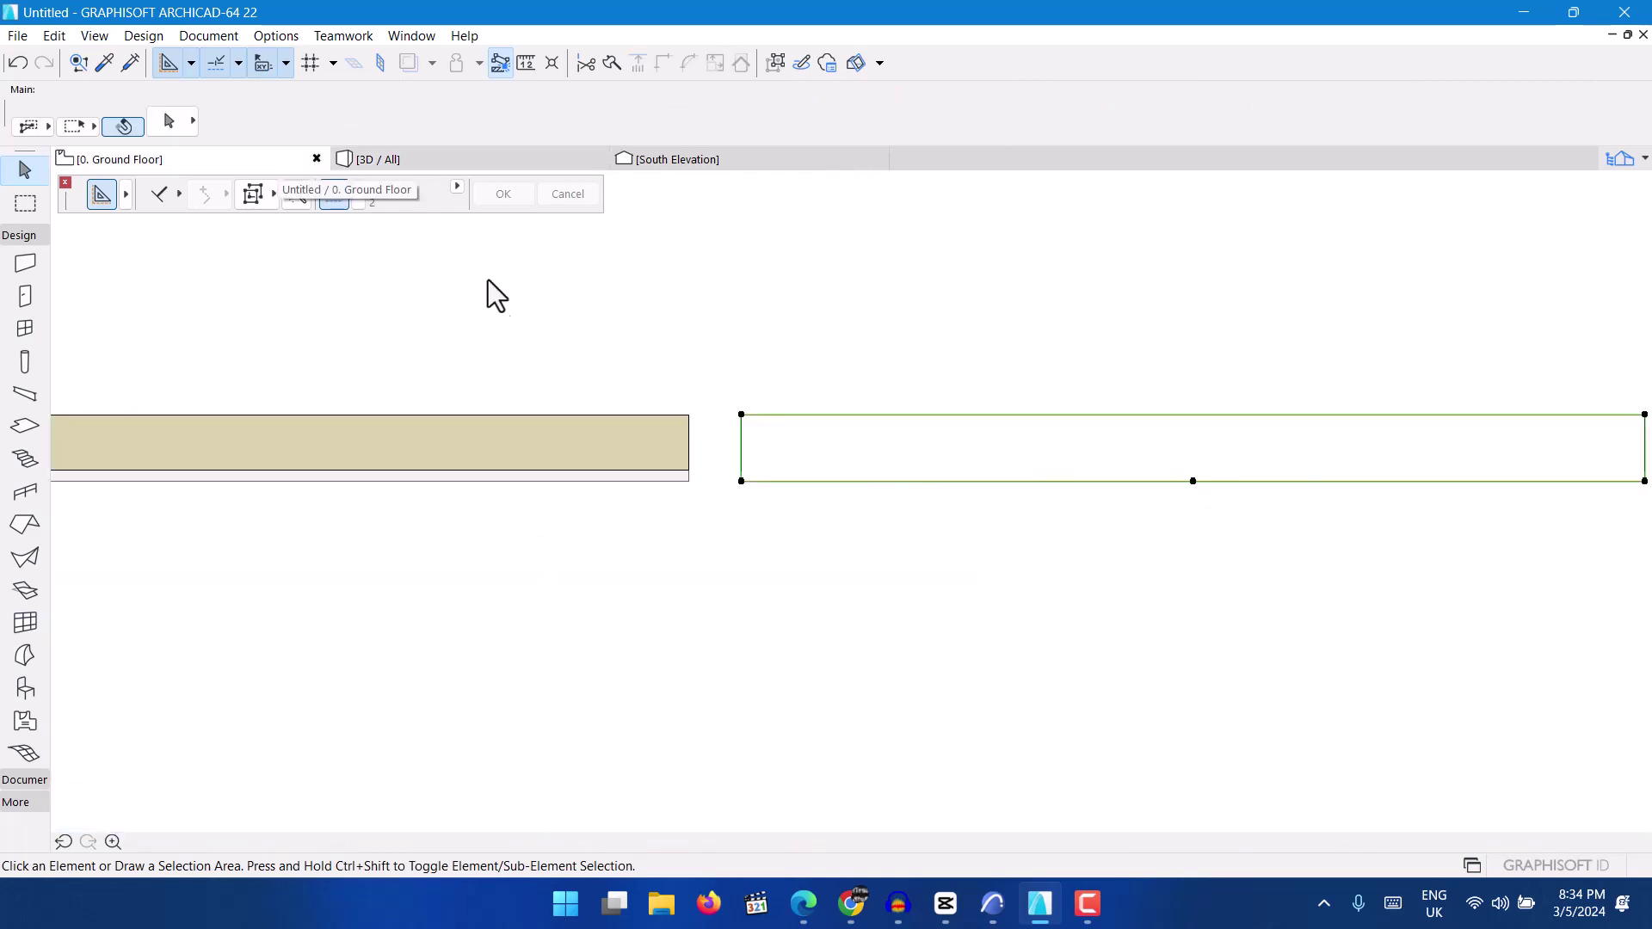
pyautogui.scroll(-3, 578, 495)
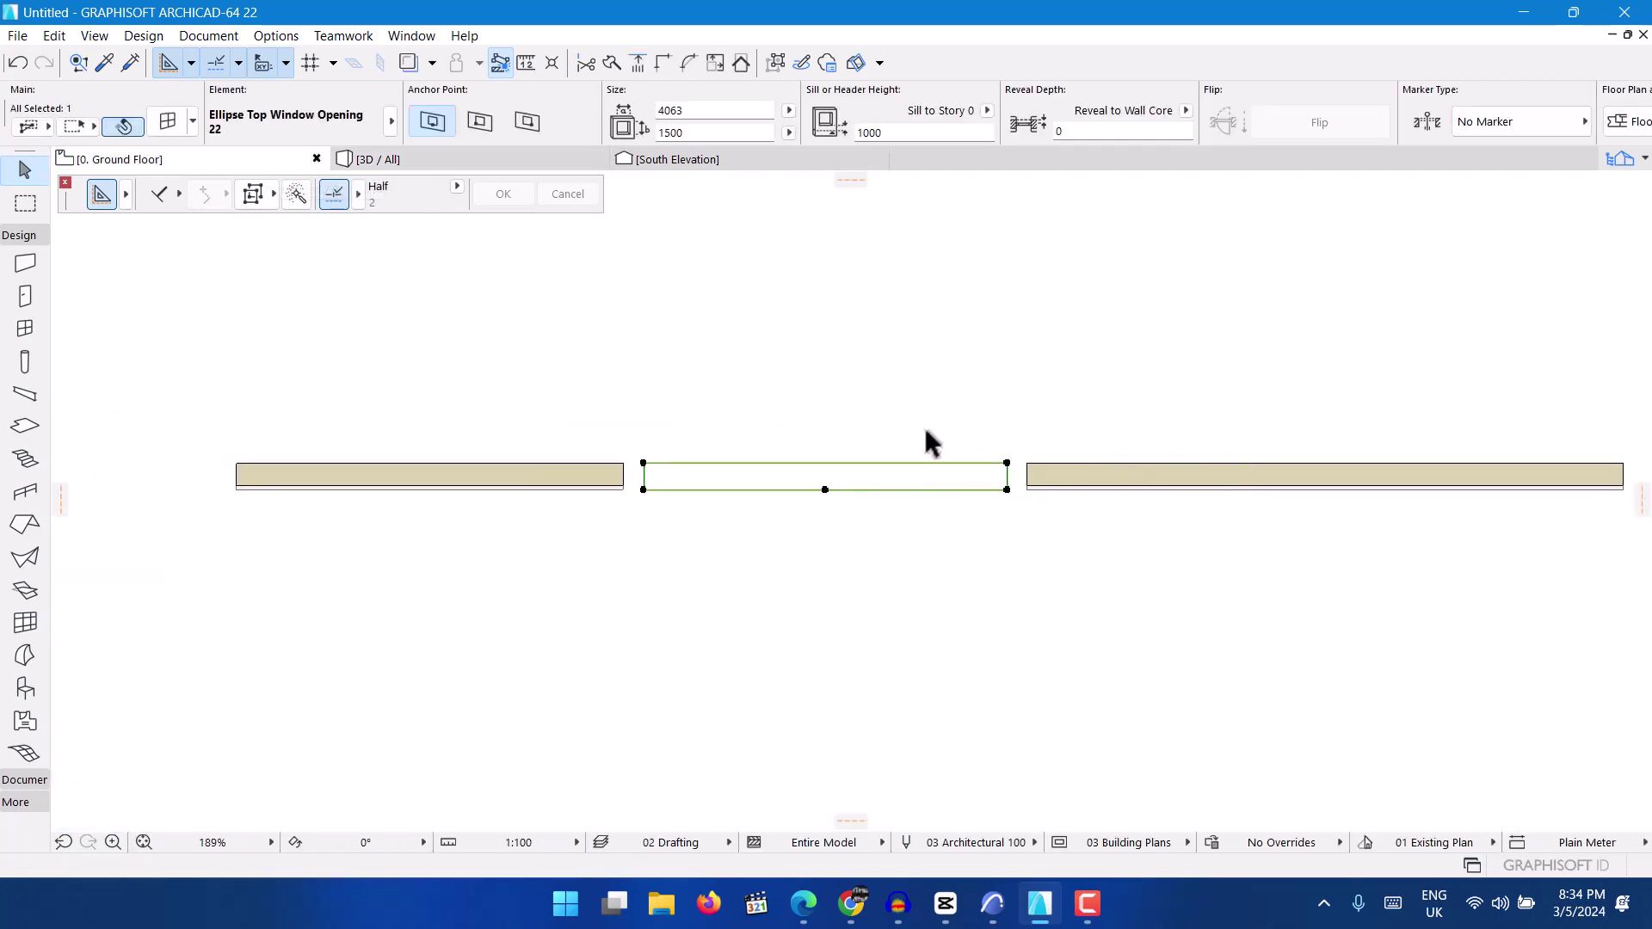
pyautogui.doubleClick(953, 468)
pyautogui.click(835, 330)
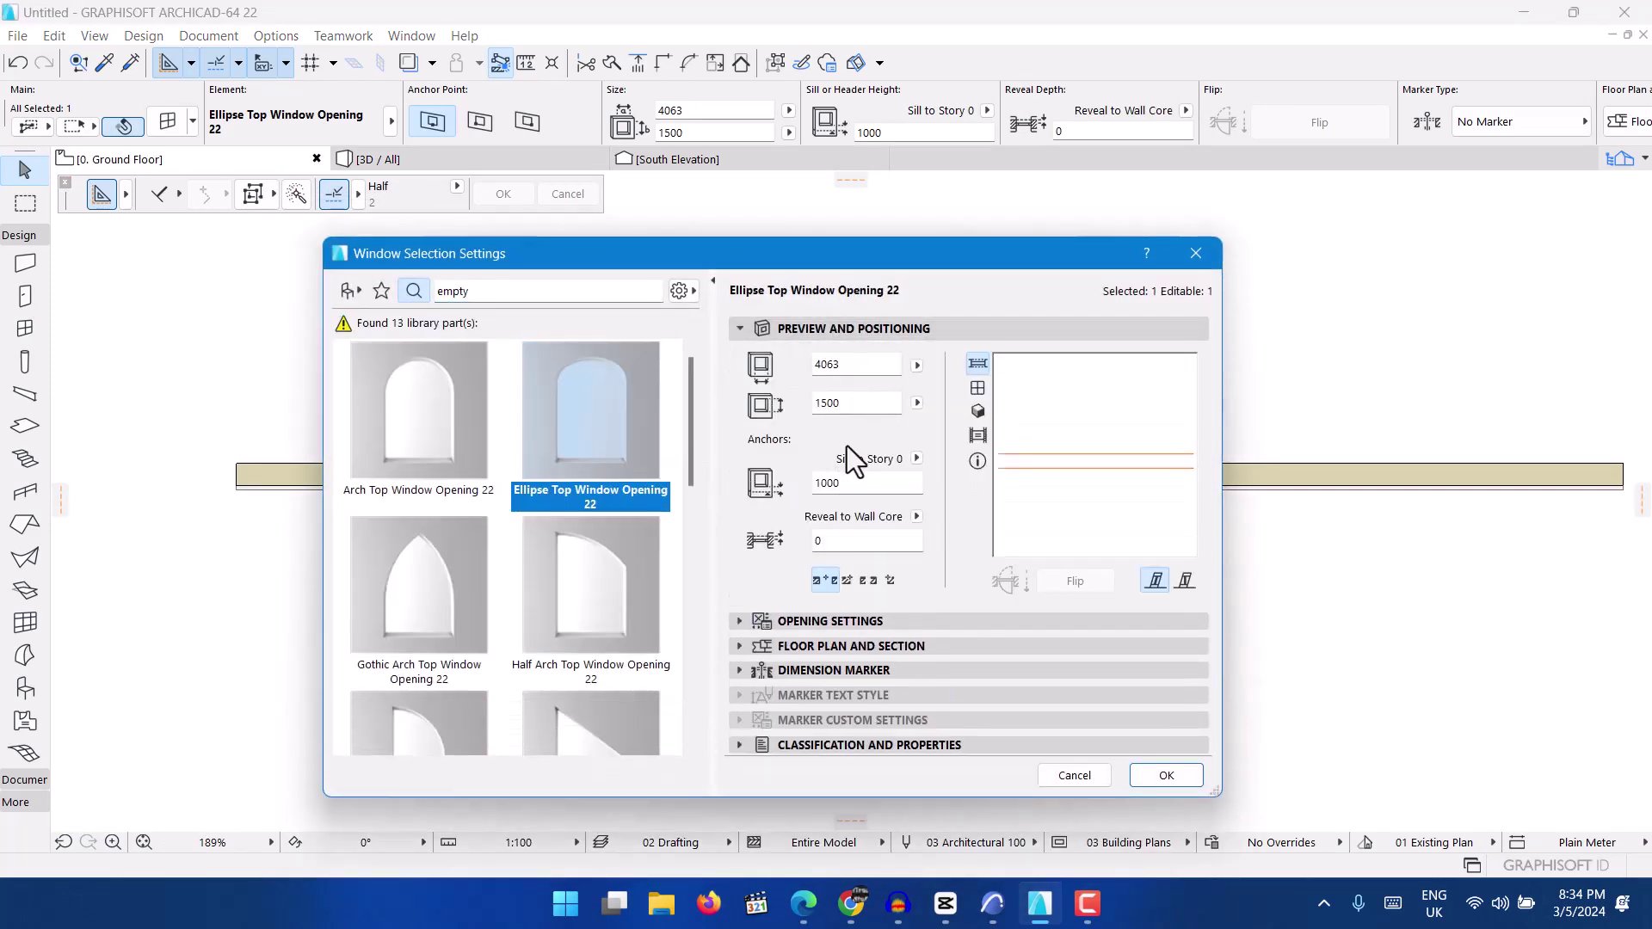
pyautogui.doubleClick(844, 405)
pyautogui.doubleClick(839, 483)
pyautogui.doubleClick(826, 404)
pyautogui.press('Tab')
pyautogui.click(1182, 777)
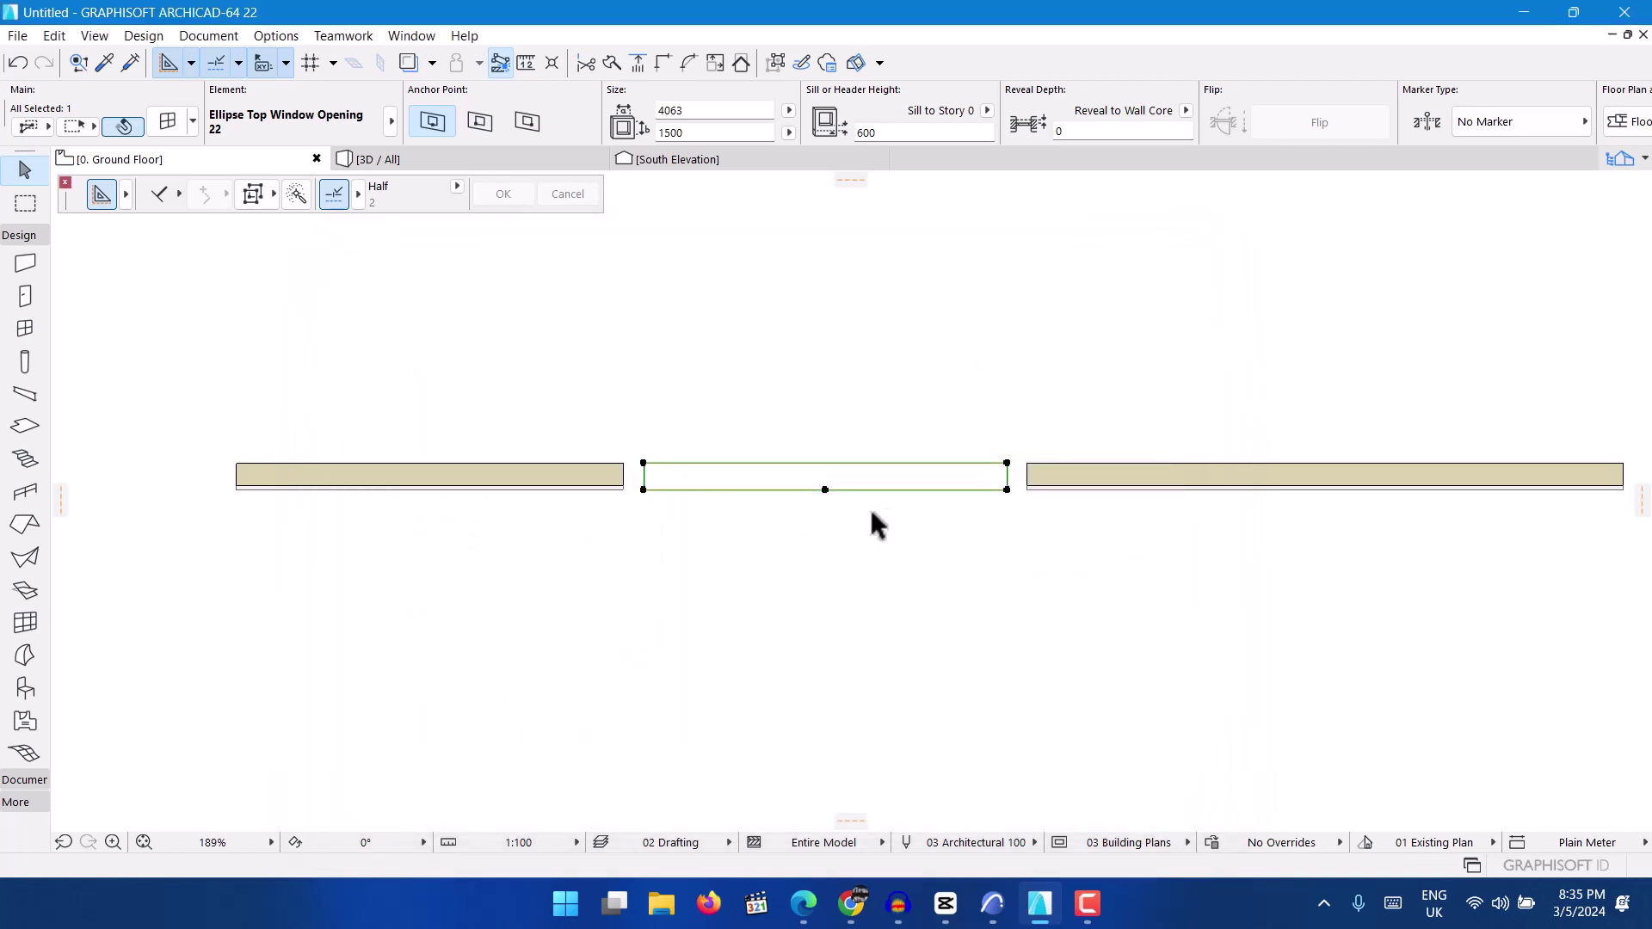
pyautogui.click(479, 160)
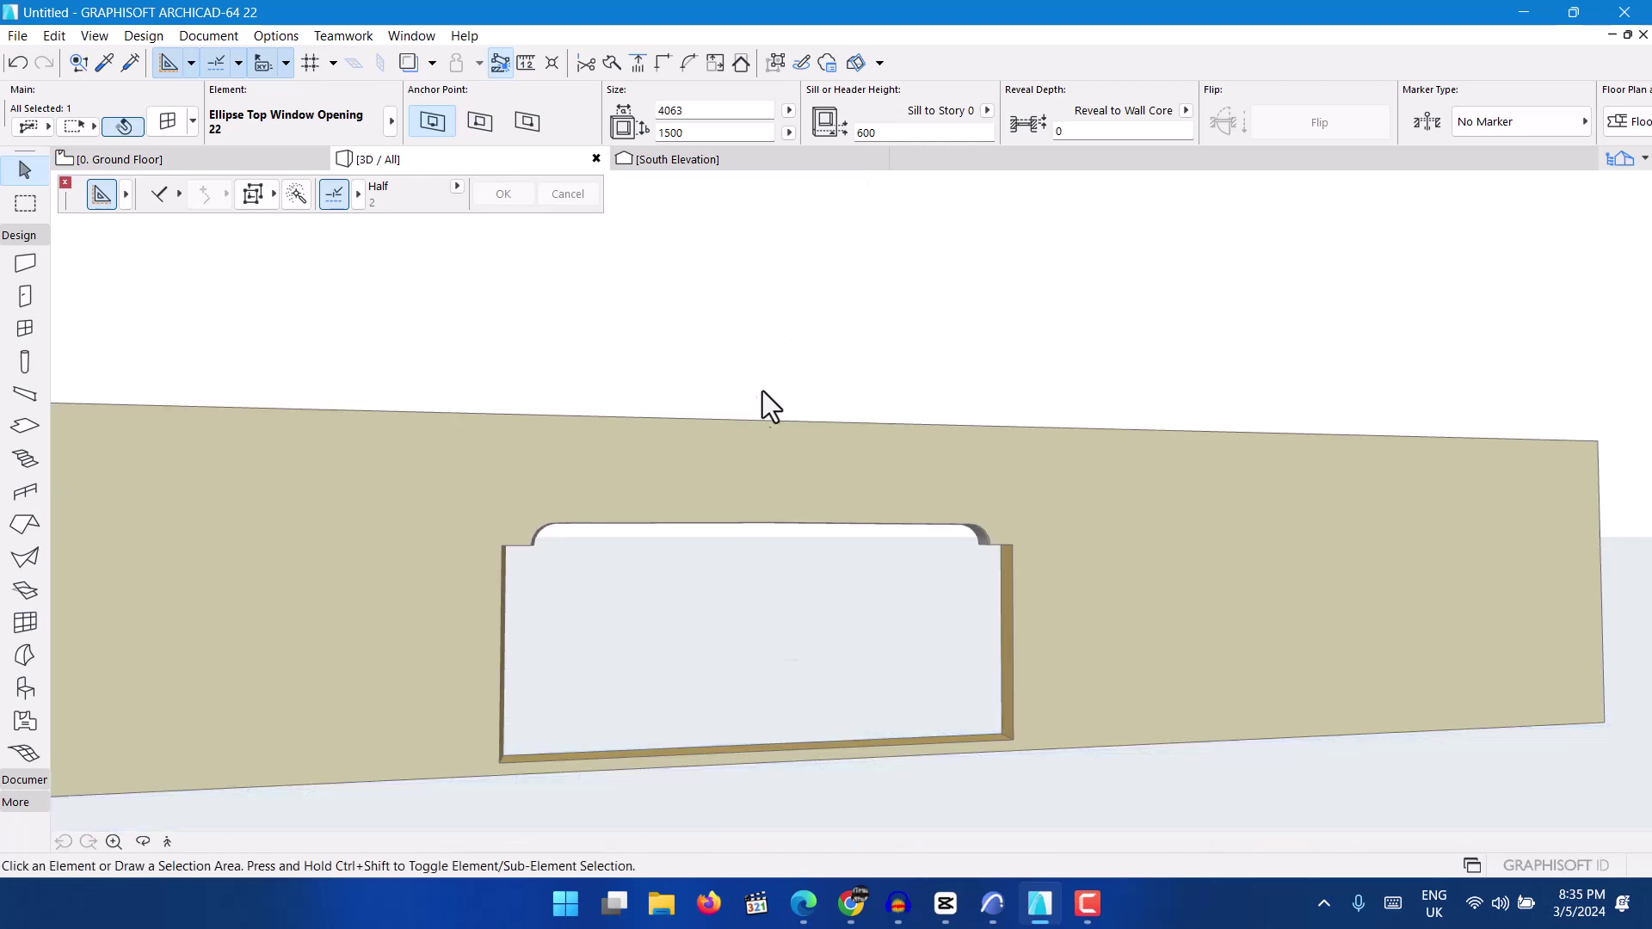
pyautogui.moveTo(498, 432); pyautogui.dragTo(345, 294)
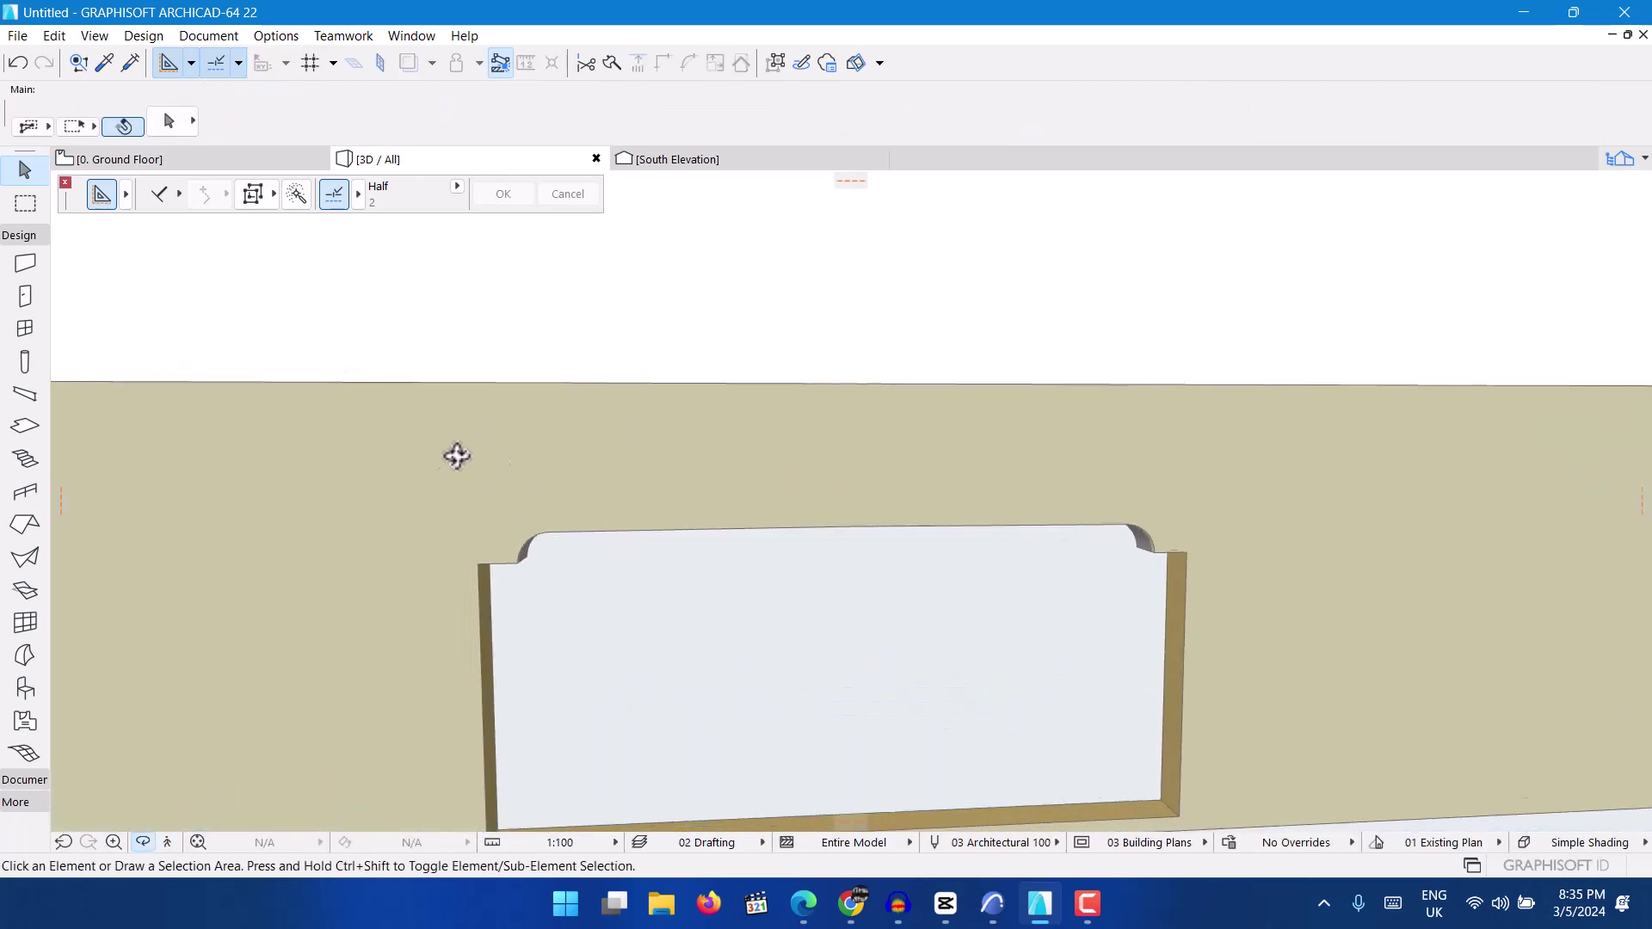
pyautogui.click(195, 154)
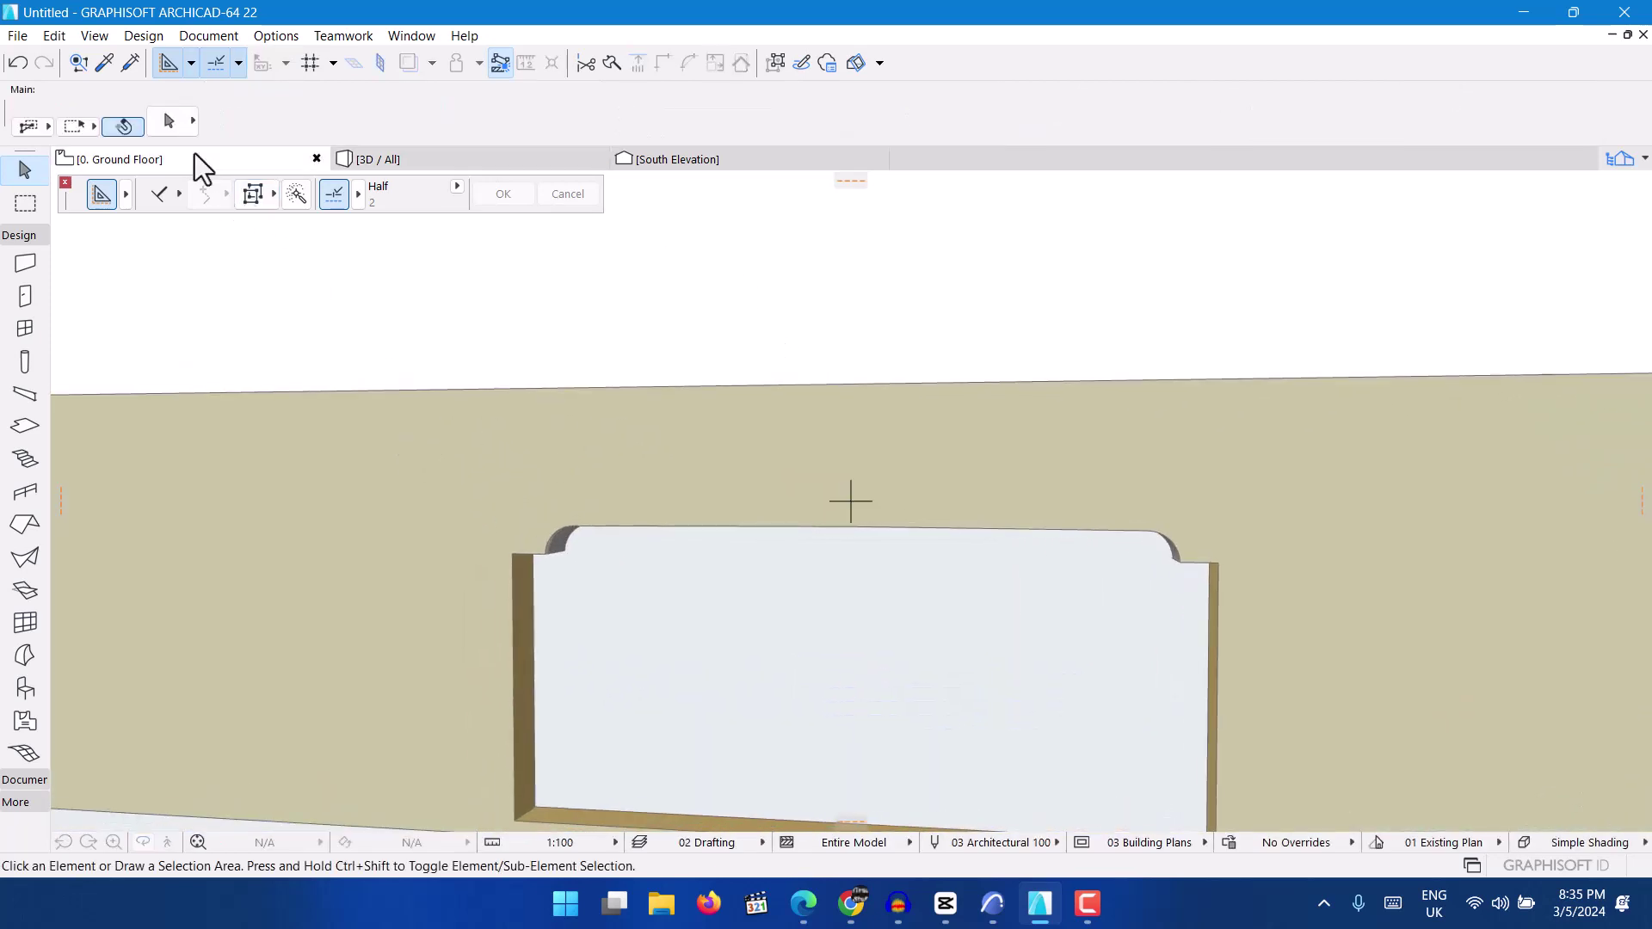
pyautogui.click(838, 467)
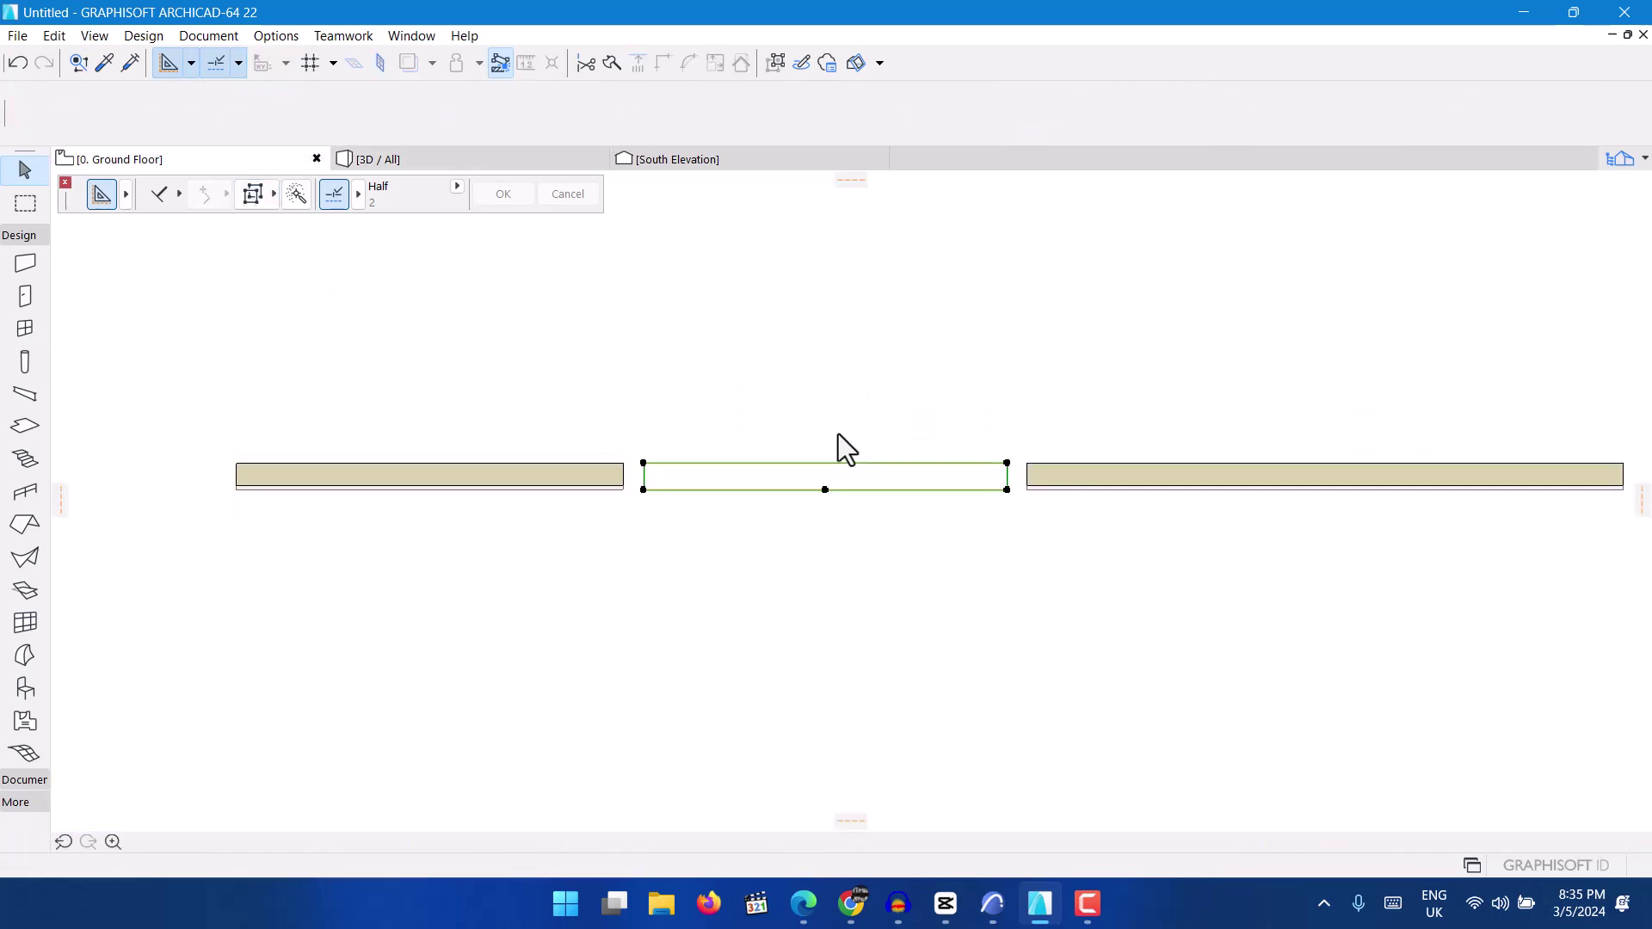
# Change the rectangular door opening's Sill to Story from 100 to 0.
pyautogui.click(629, 491)
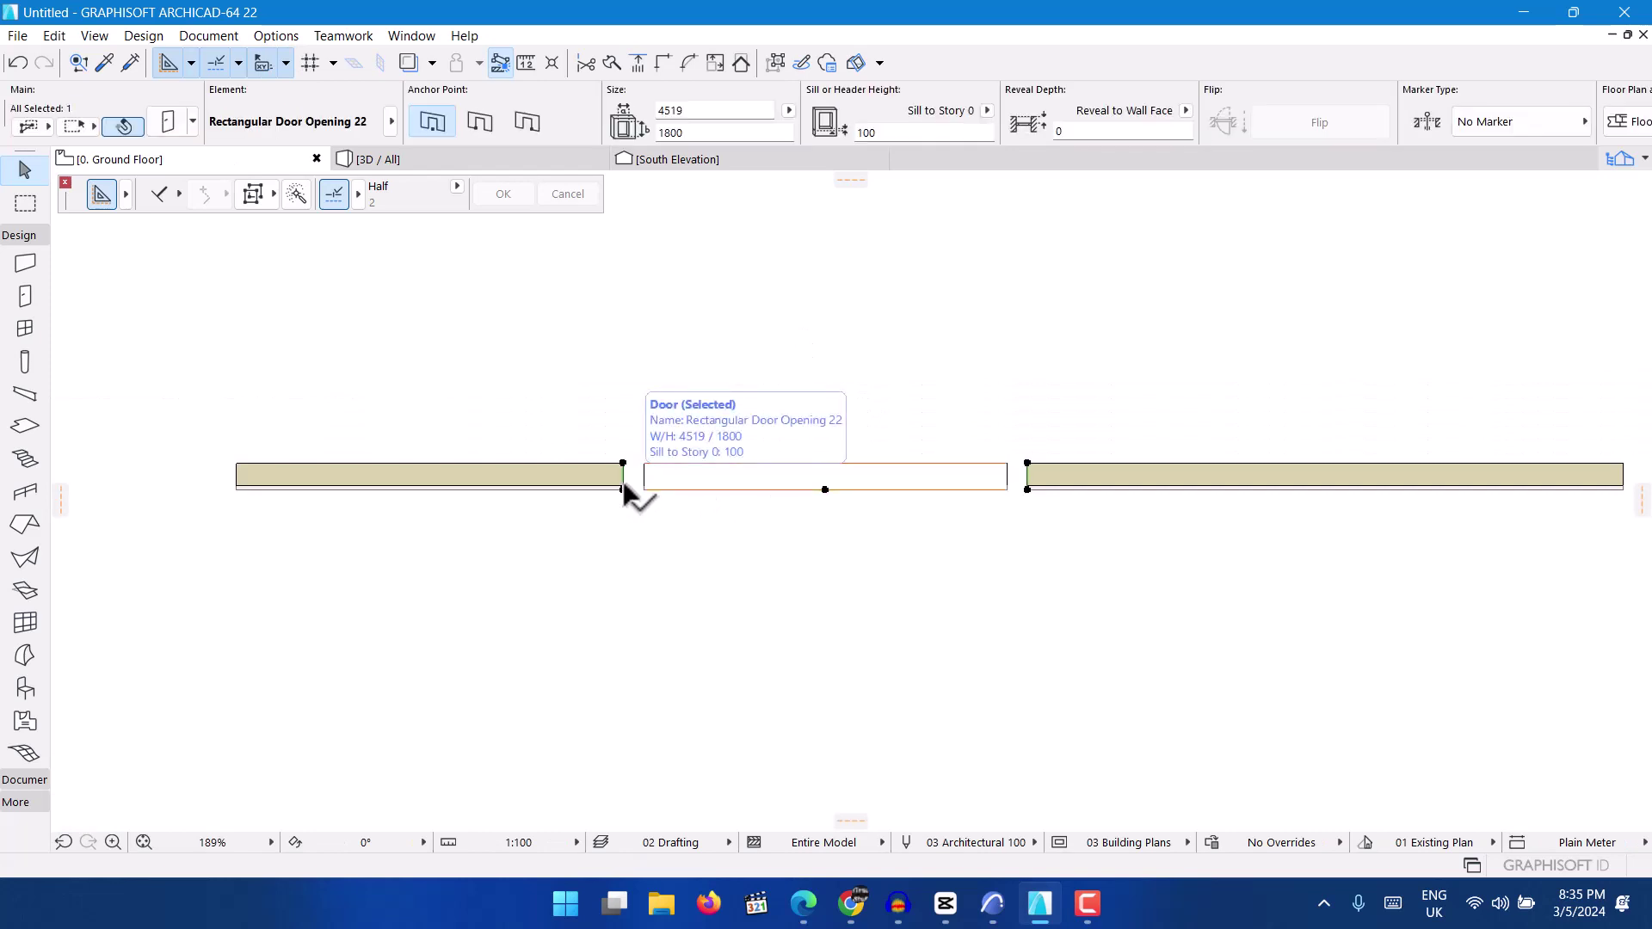
pyautogui.doubleClick(625, 477)
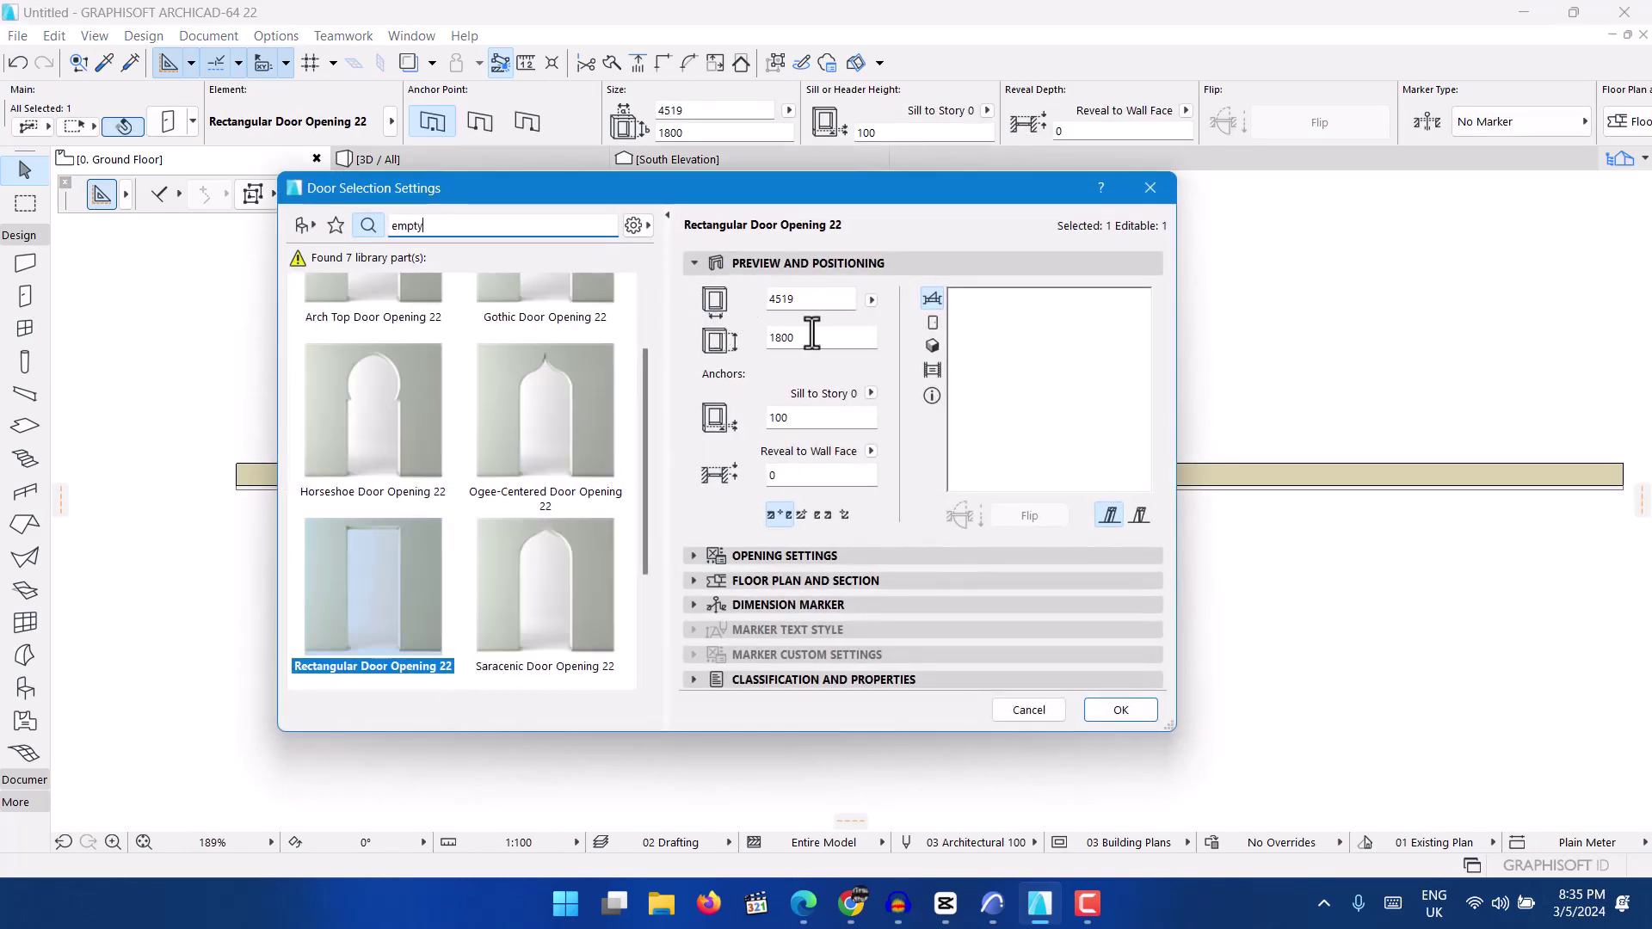
pyautogui.doubleClick(800, 417)
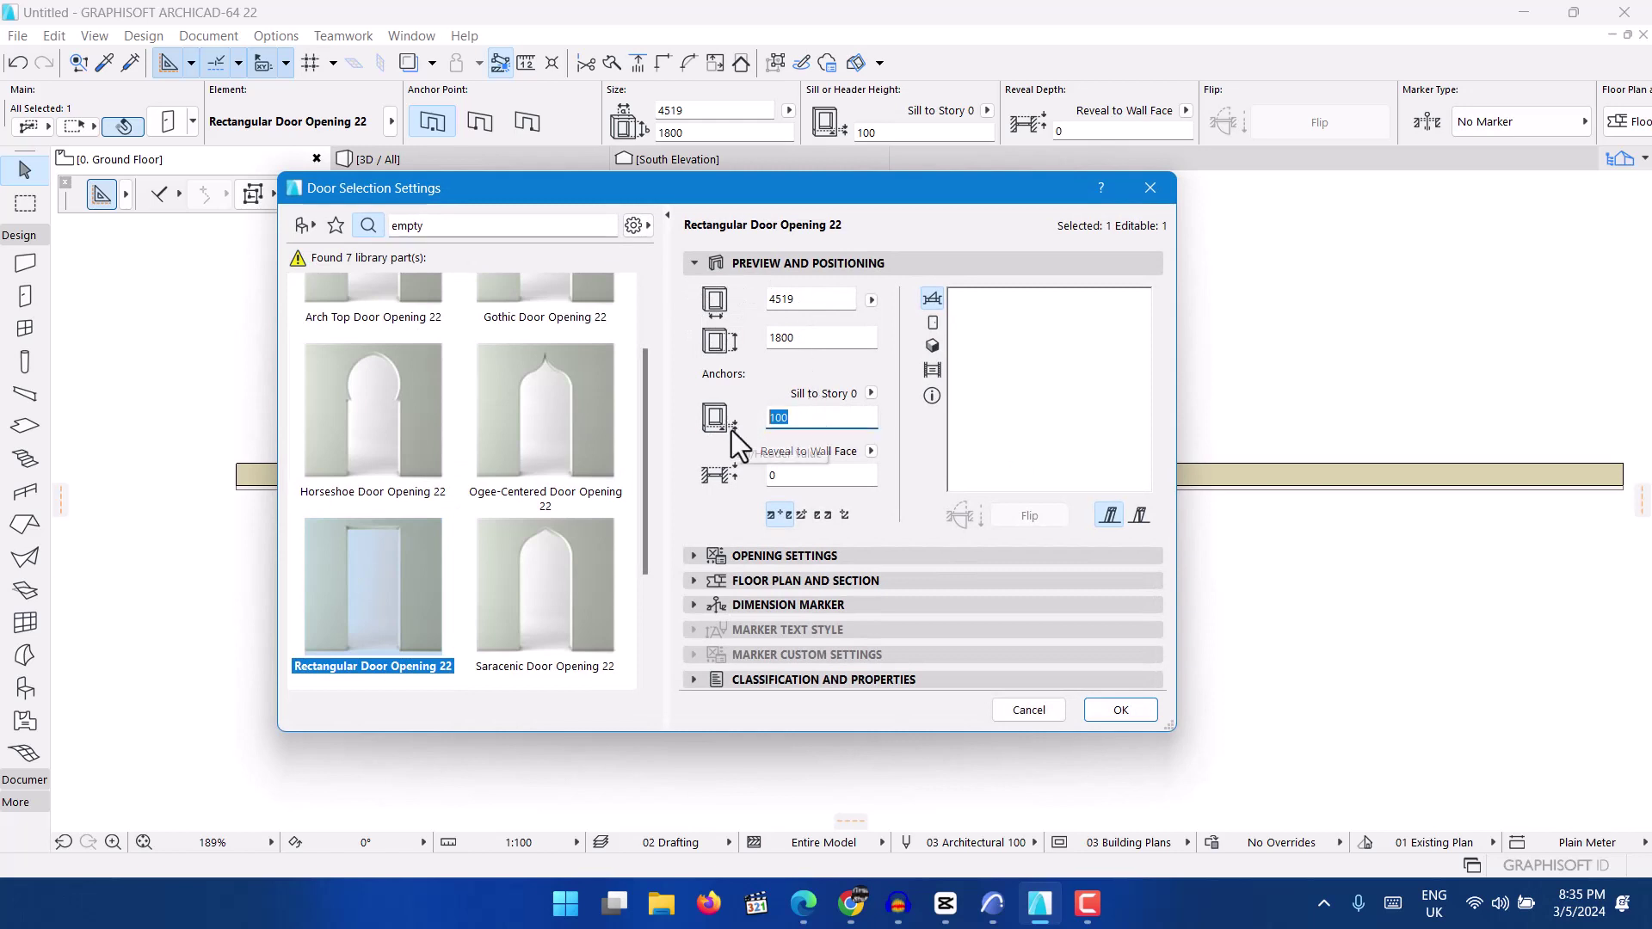
pyautogui.write('0')
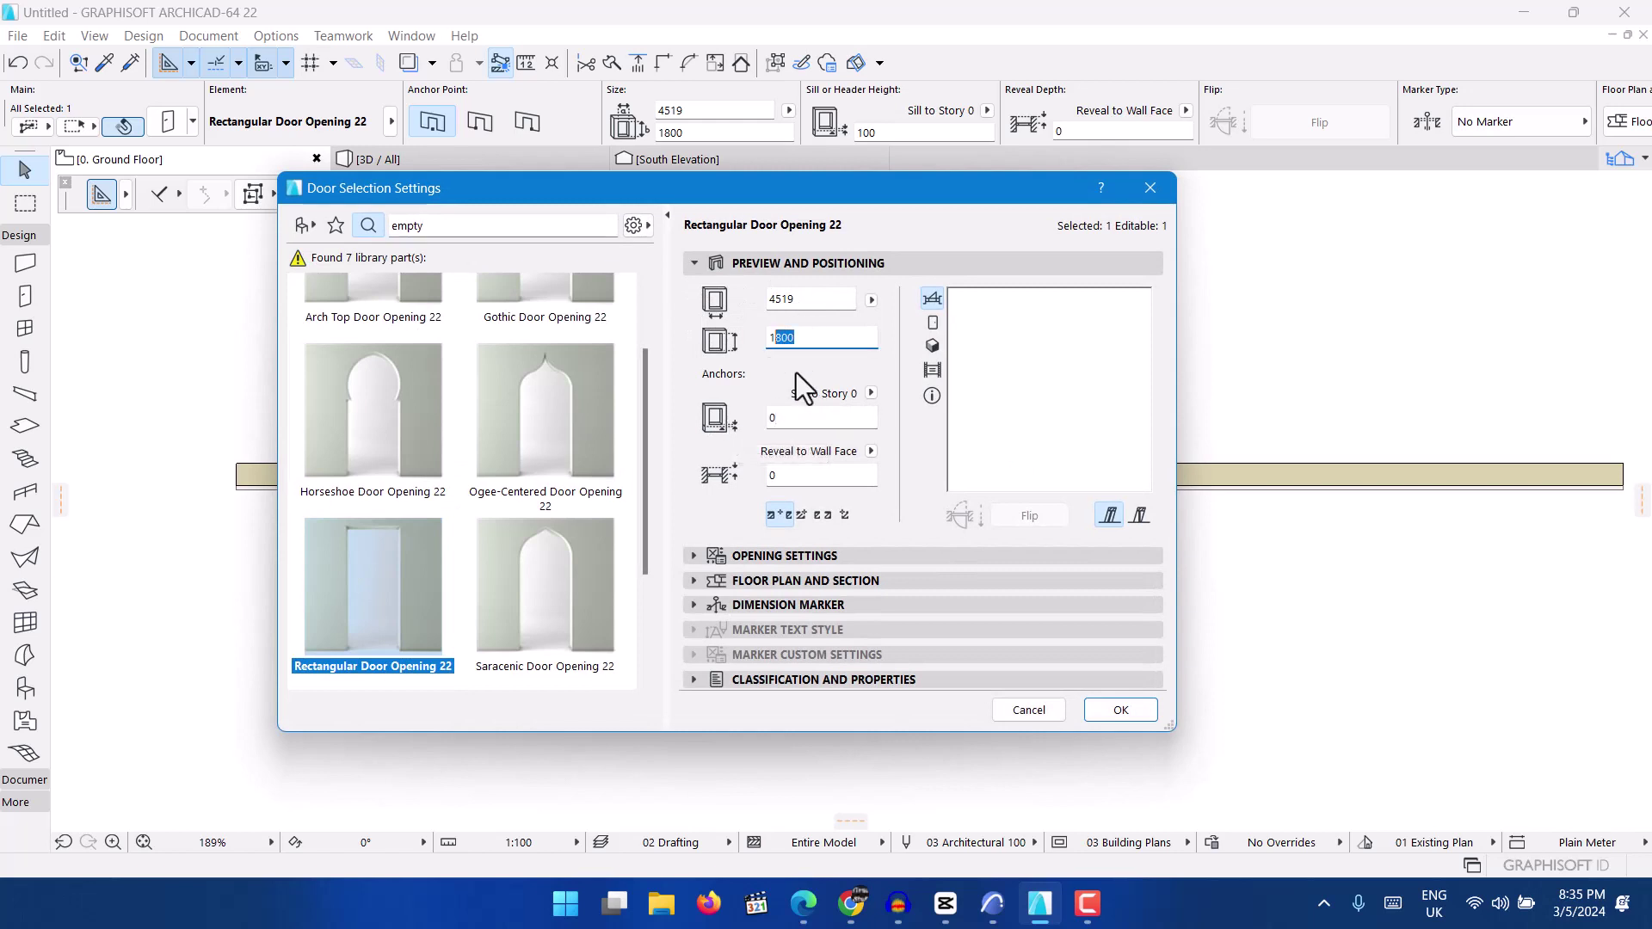
pyautogui.click(1121, 711)
pyautogui.click(474, 156)
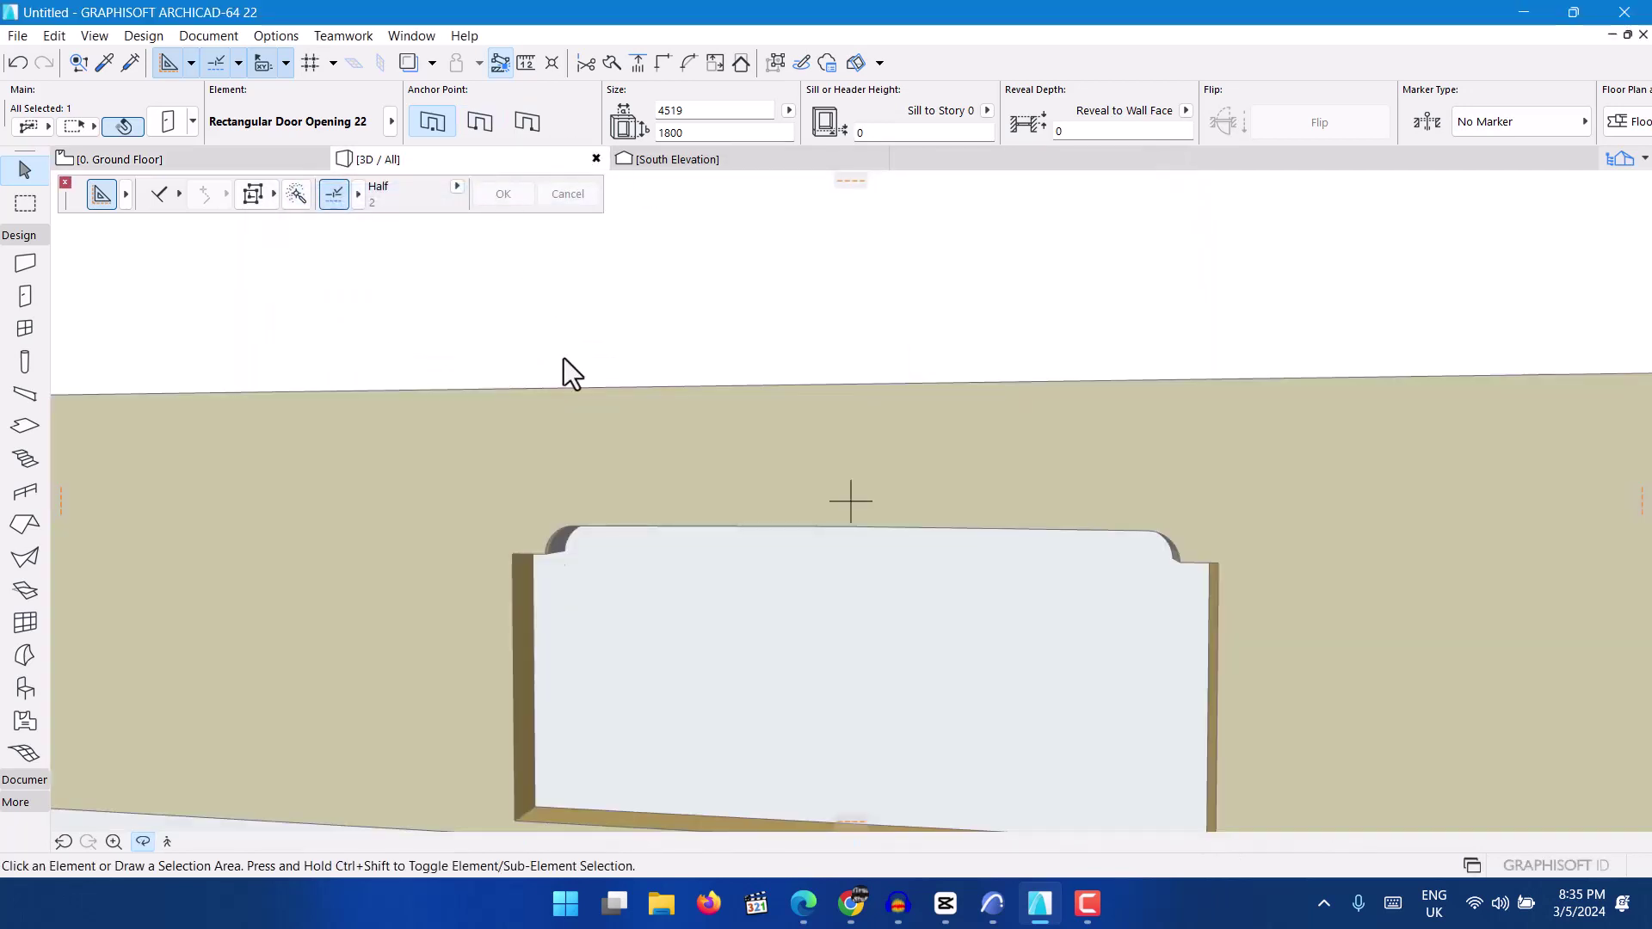
pyautogui.moveTo(573, 374)
pyautogui.keyDown('shift'); pyautogui.mouseDown(button='middle')
pyautogui.moveTo(628, 491)
pyautogui.moveTo(827, 529)
pyautogui.moveTo(596, 490)
pyautogui.mouseUp(button='middle'); pyautogui.keyUp('shift')
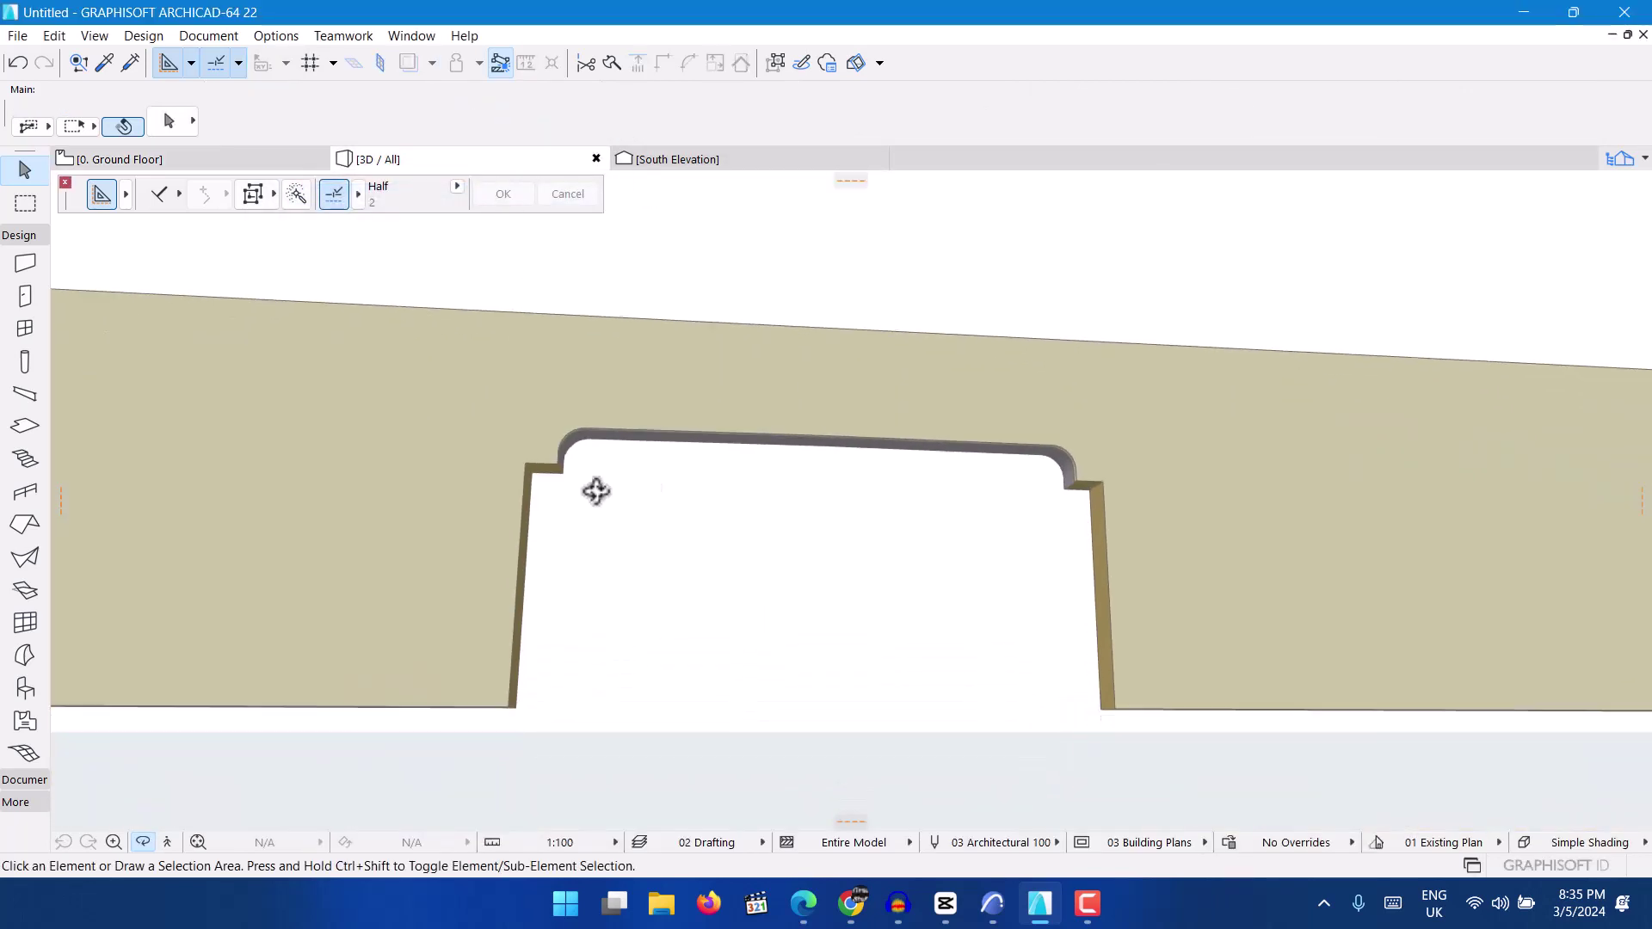
pyautogui.scroll(3, 596, 490)
pyautogui.scroll(2, 516, 468)
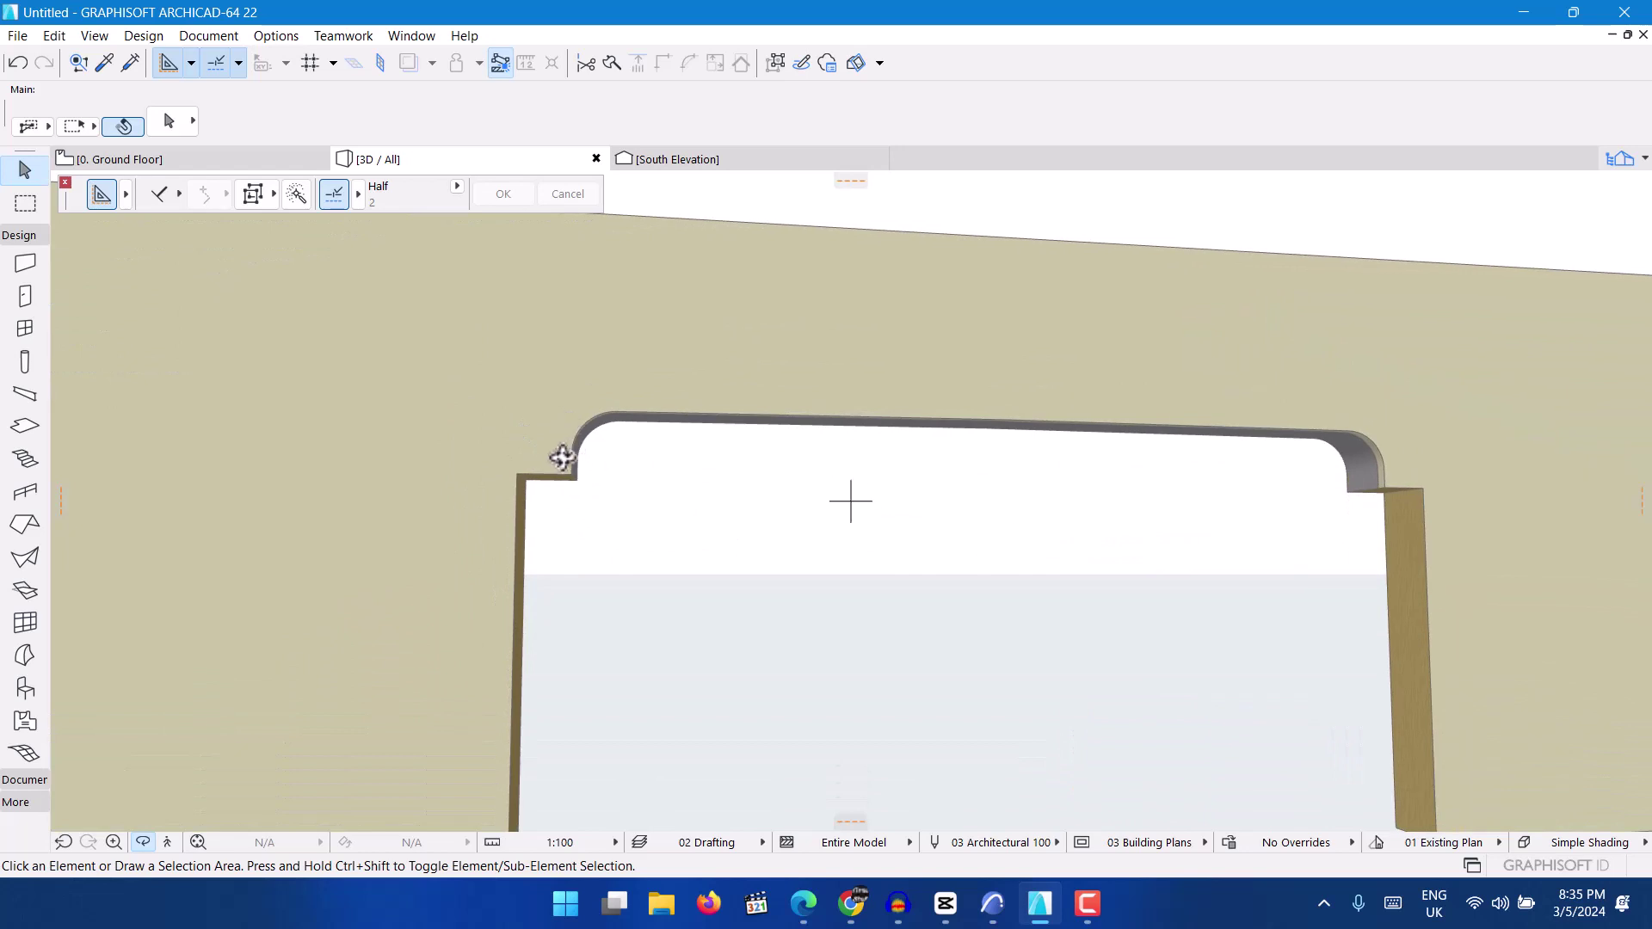
pyautogui.scroll(-2, 562, 459)
pyautogui.scroll(-1, 525, 458)
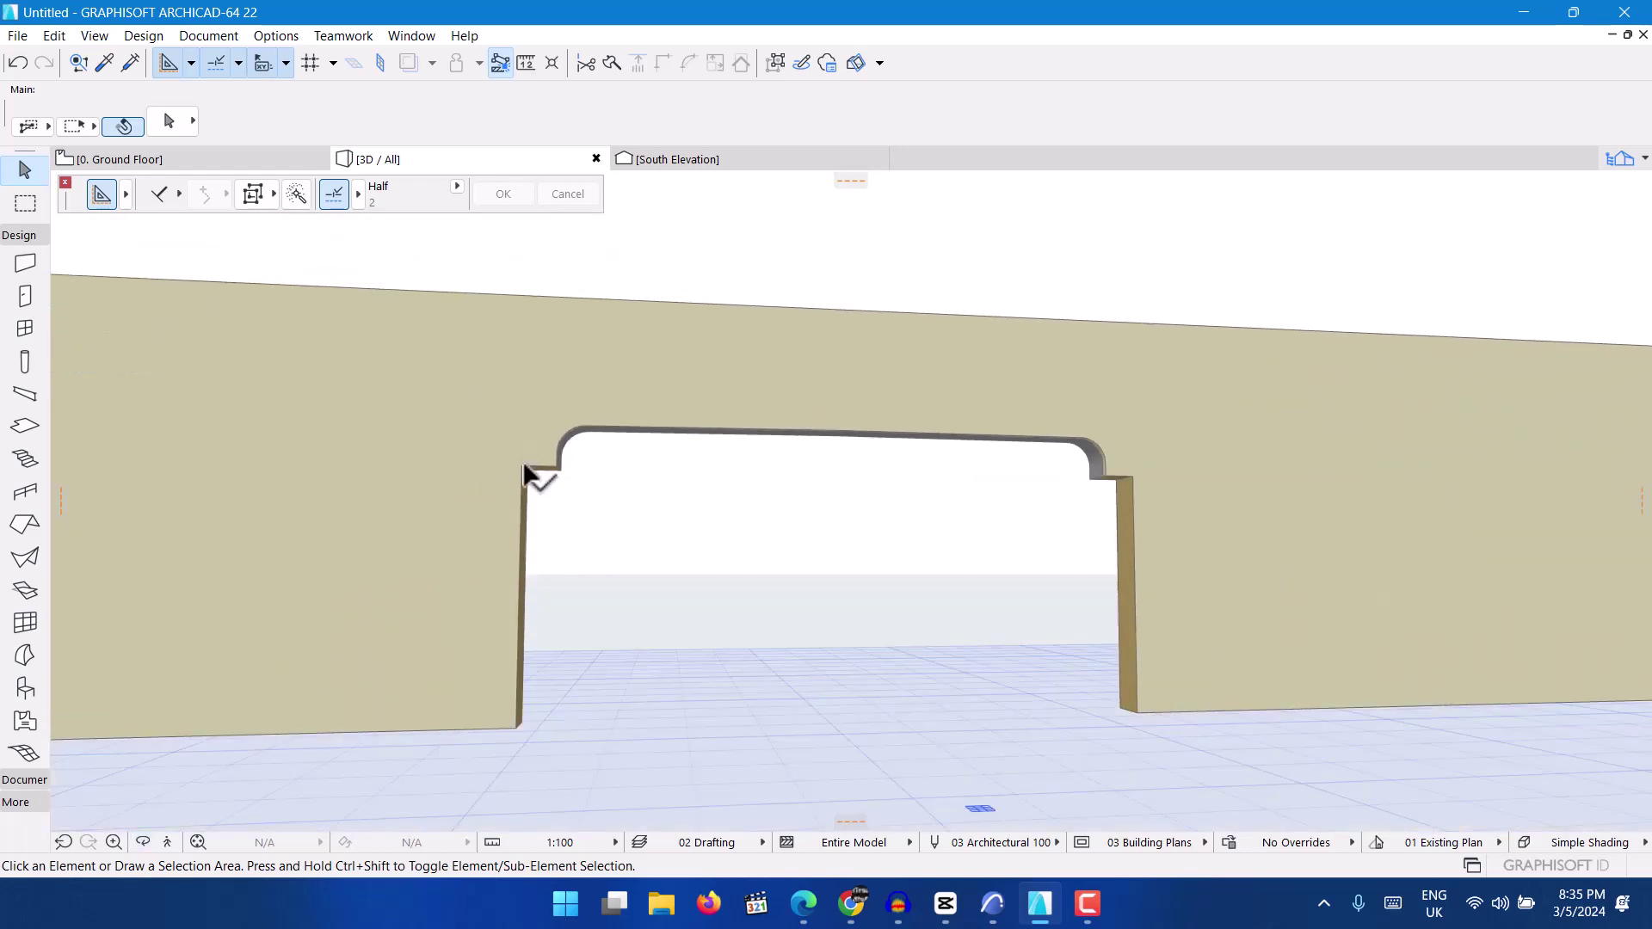
pyautogui.click(523, 467)
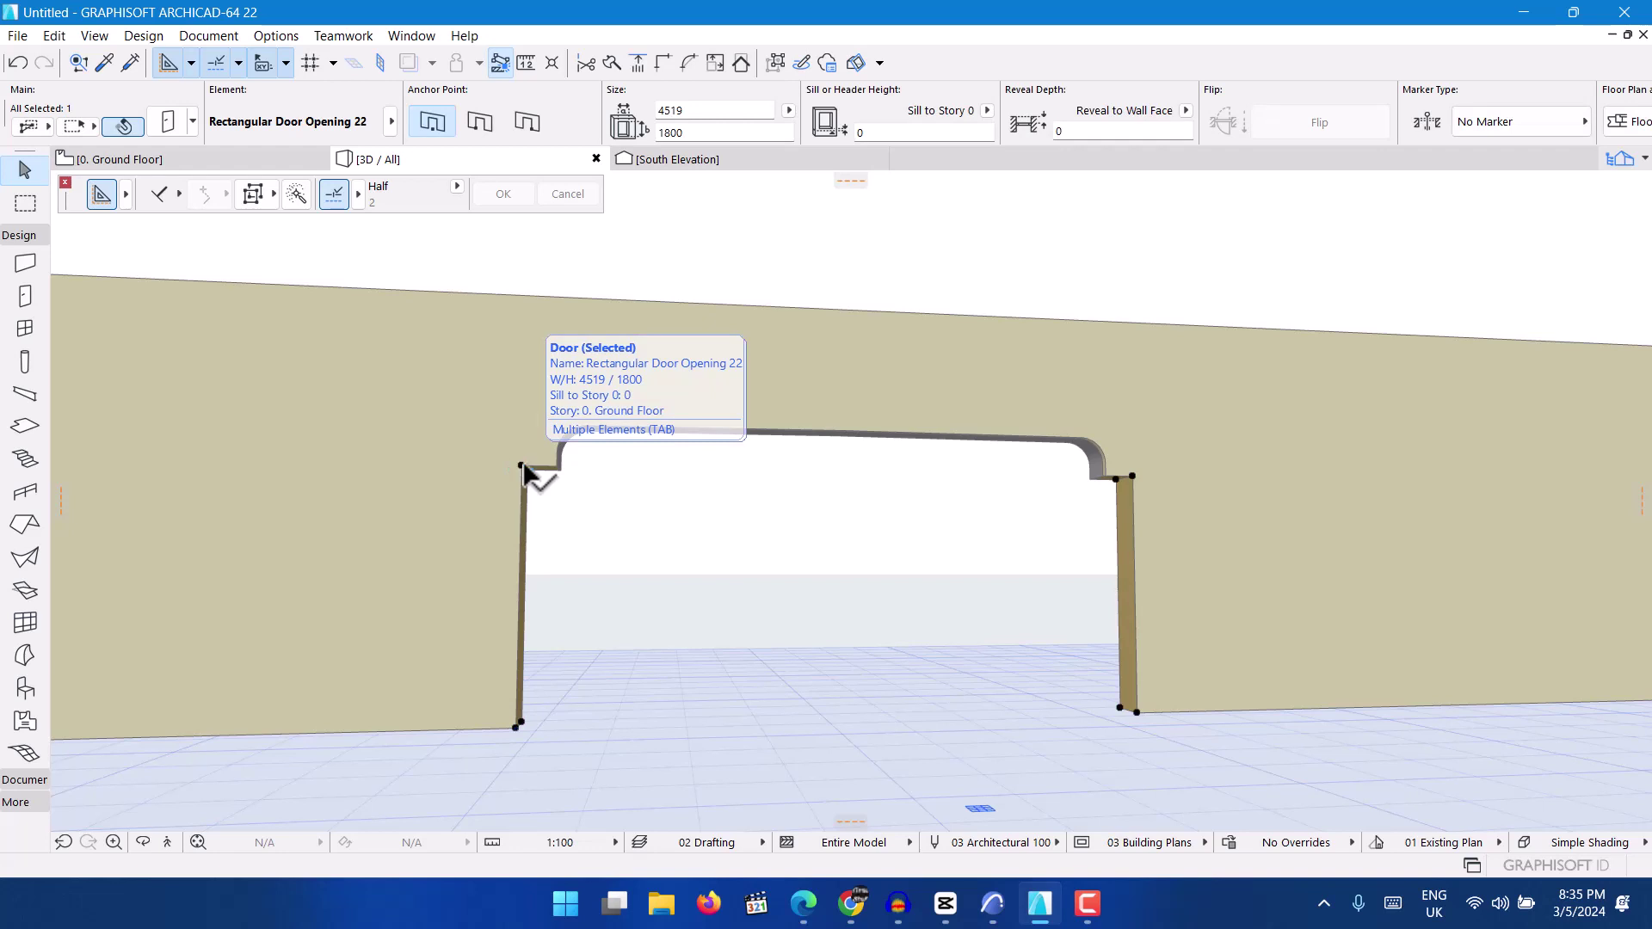
# Change the rectangular door opening's height from 1800 to 1700 in Door Selection Settings.
pyautogui.doubleClick(526, 473)
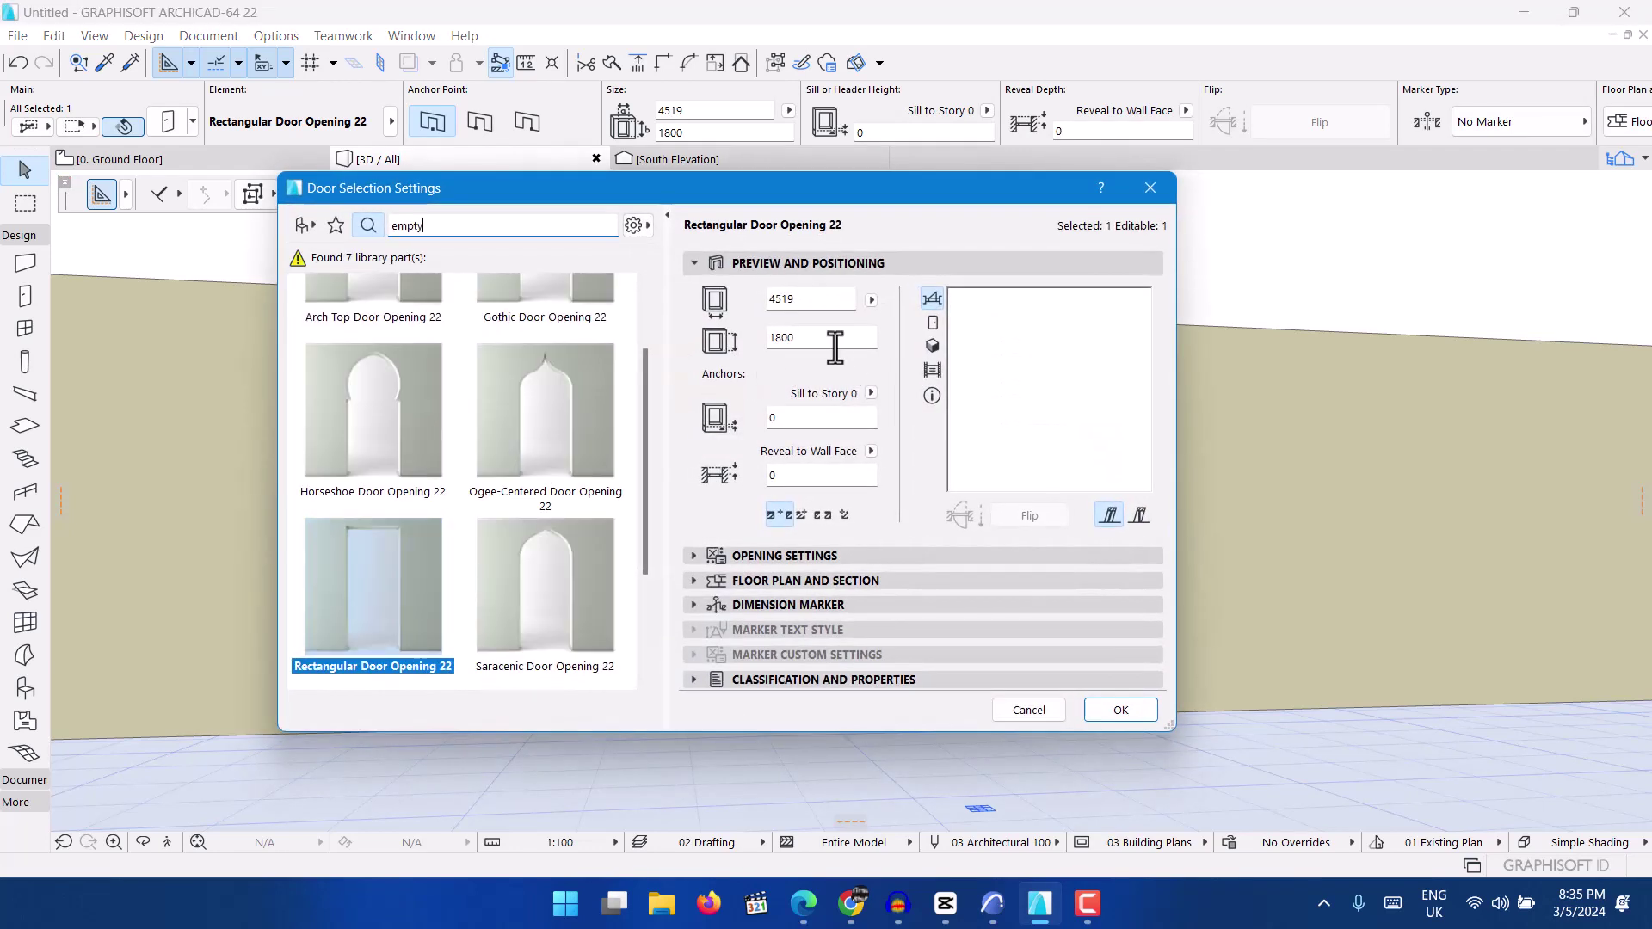
pyautogui.doubleClick(771, 339)
pyautogui.write('1700')
pyautogui.click(1121, 711)
pyautogui.scroll(-2, 572, 455)
pyautogui.scroll(-2, 475, 465)
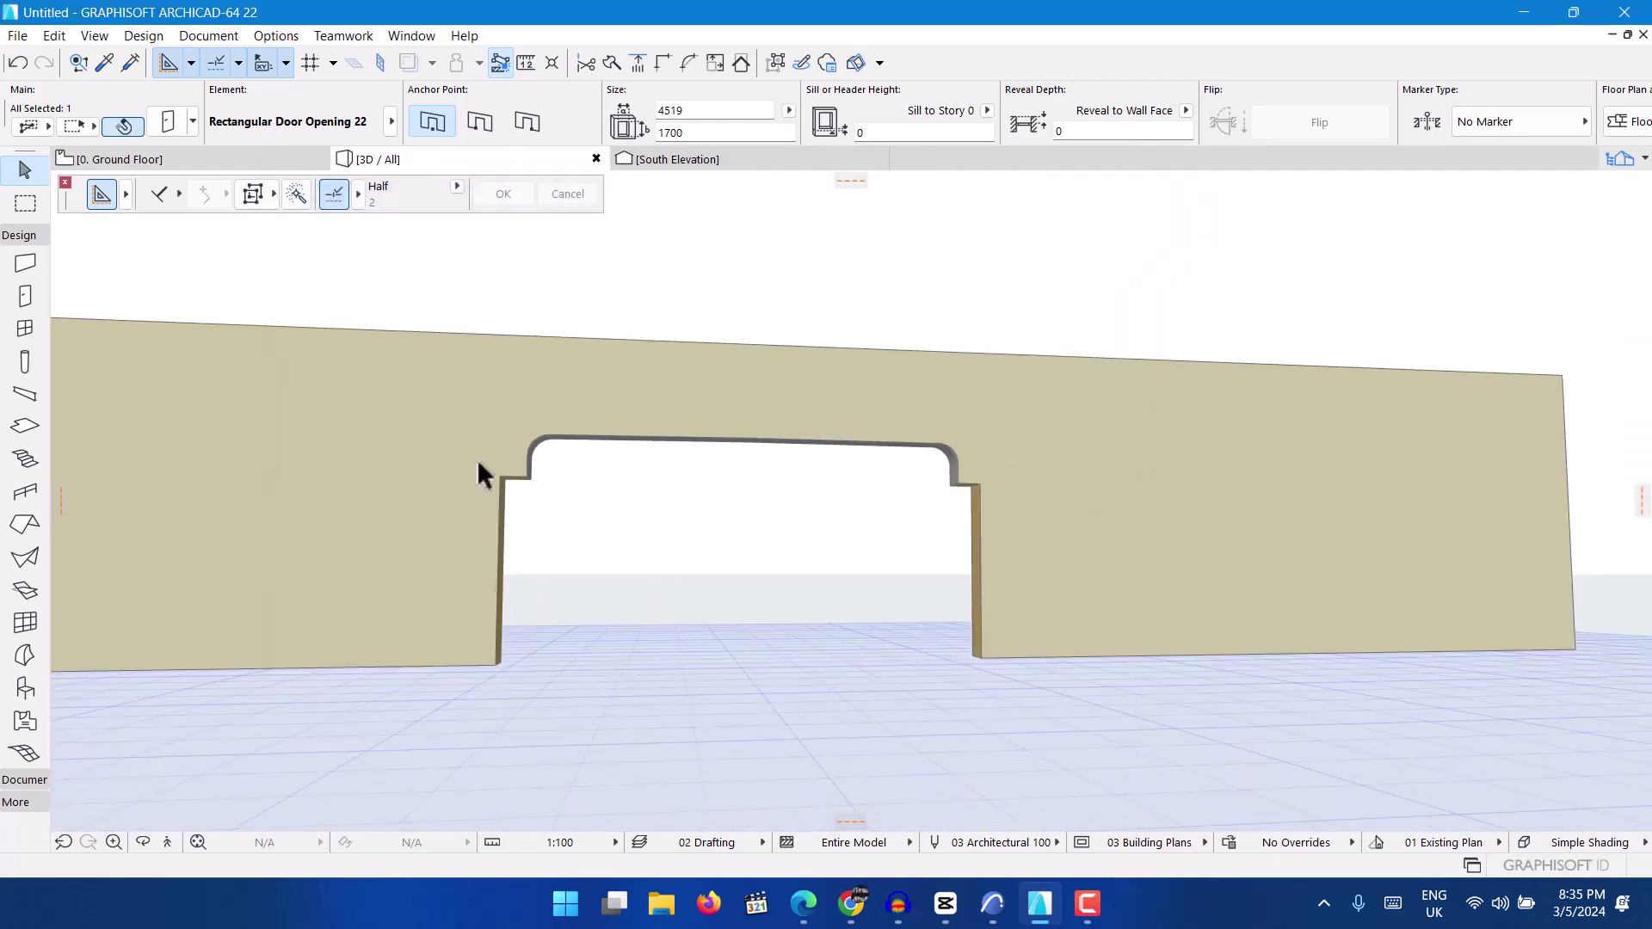
pyautogui.moveTo(487, 473)
pyautogui.keyDown('shift'); pyautogui.mouseDown(button='middle')
pyautogui.moveTo(998, 457)
pyautogui.moveTo(527, 509)
pyautogui.moveTo(572, 551)
pyautogui.moveTo(601, 468)
pyautogui.moveTo(834, 495)
pyautogui.moveTo(668, 402)
pyautogui.moveTo(698, 355)
pyautogui.moveTo(689, 448)
pyautogui.moveTo(591, 428)
pyautogui.moveTo(1180, 303)
pyautogui.mouseUp(button='middle'); pyautogui.keyUp('shift')
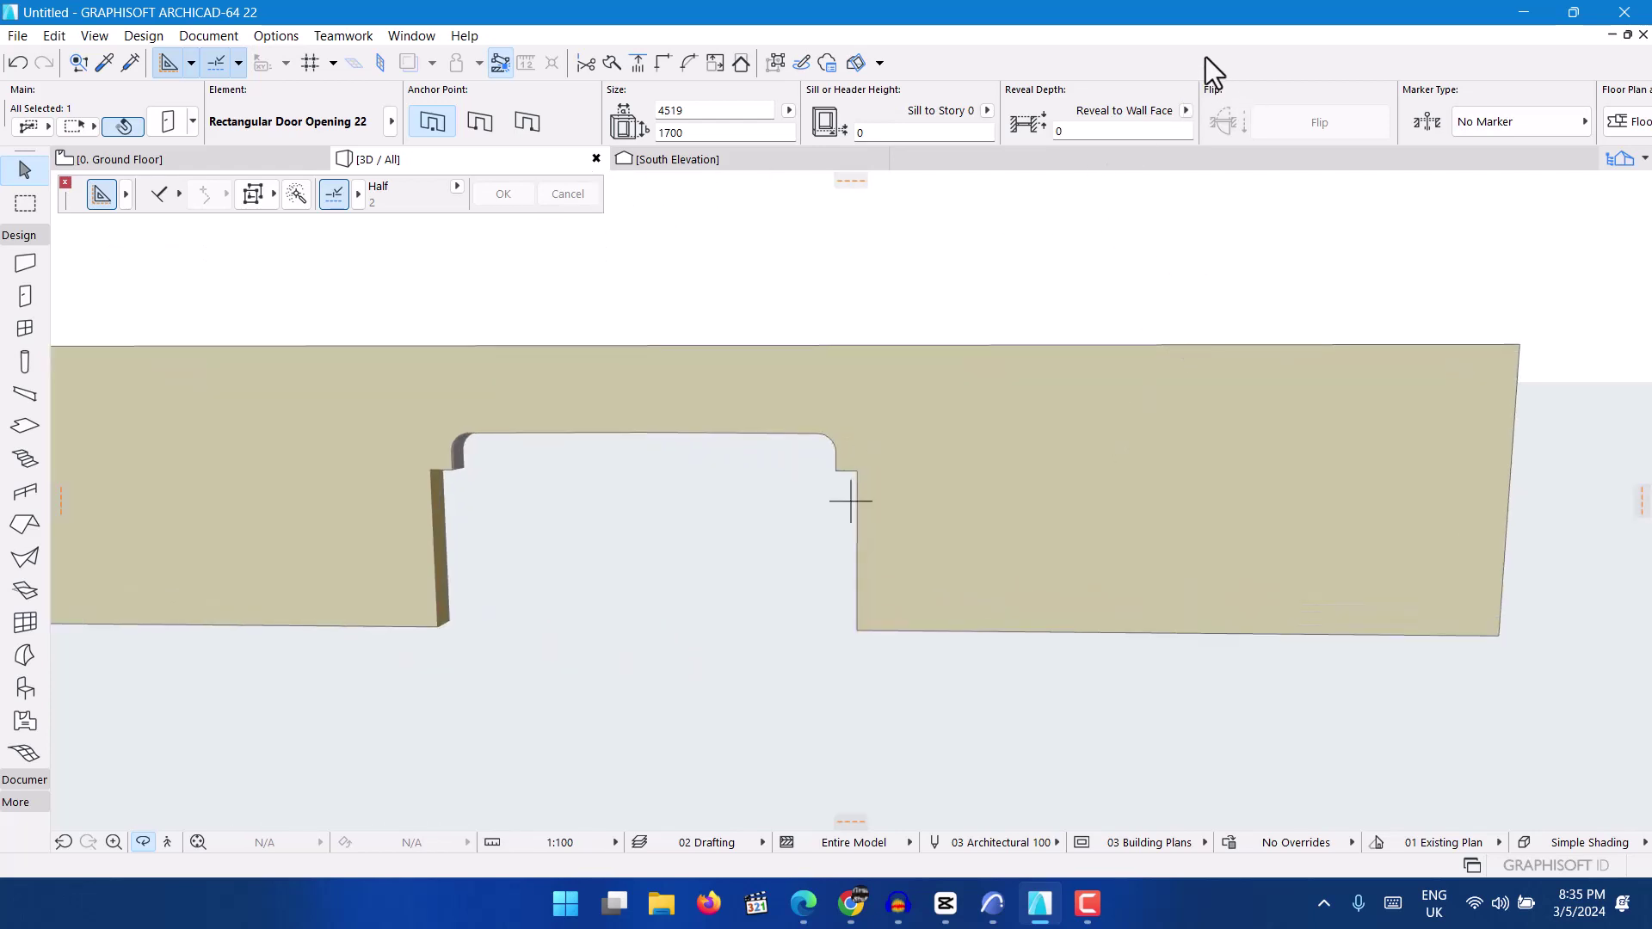